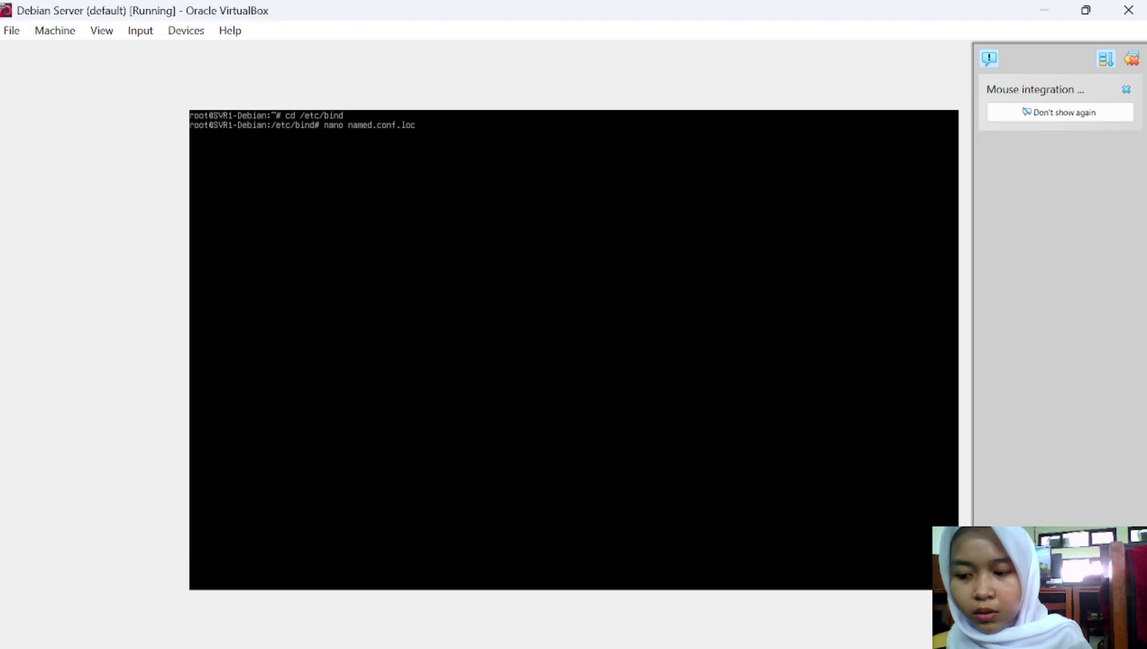
# Open named.conf.local in nano and add the line allow-transfer { 10.10.10.3; } to the cerla.com zone, below its file entry.
pyautogui.write('al')
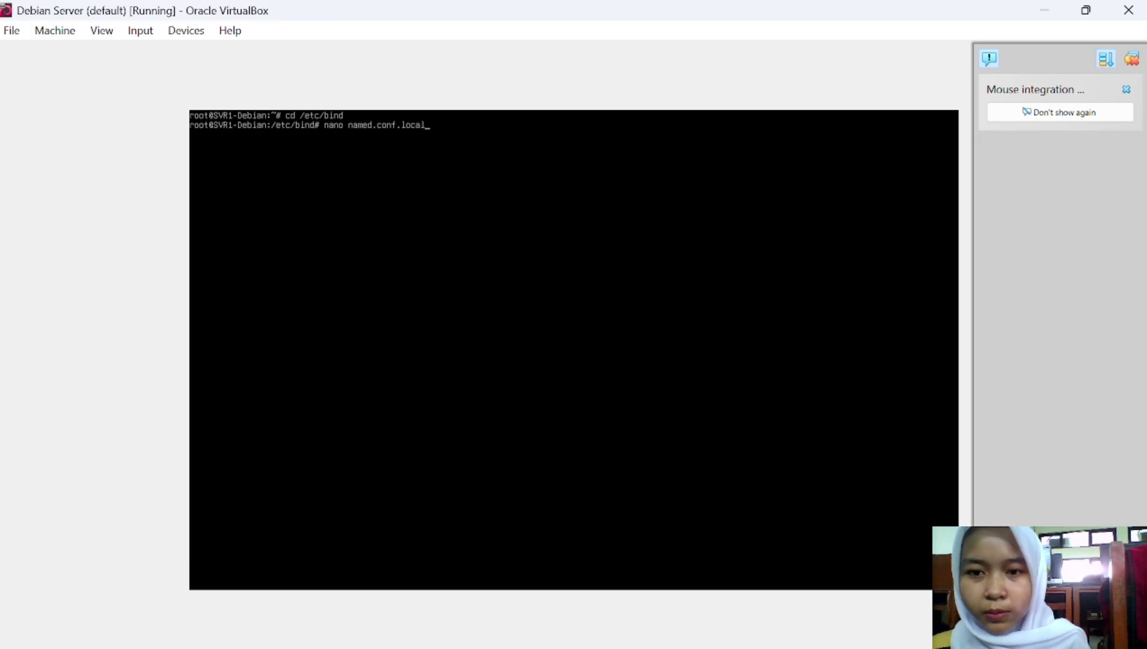
pyautogui.press('Return')
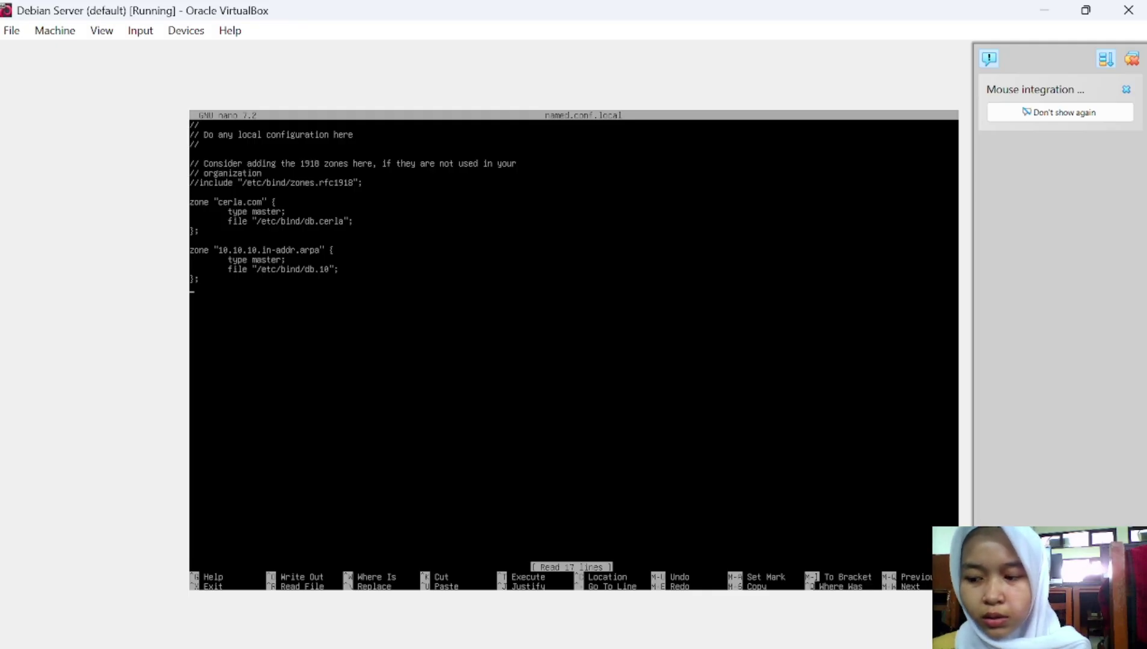
pyautogui.press('Return')
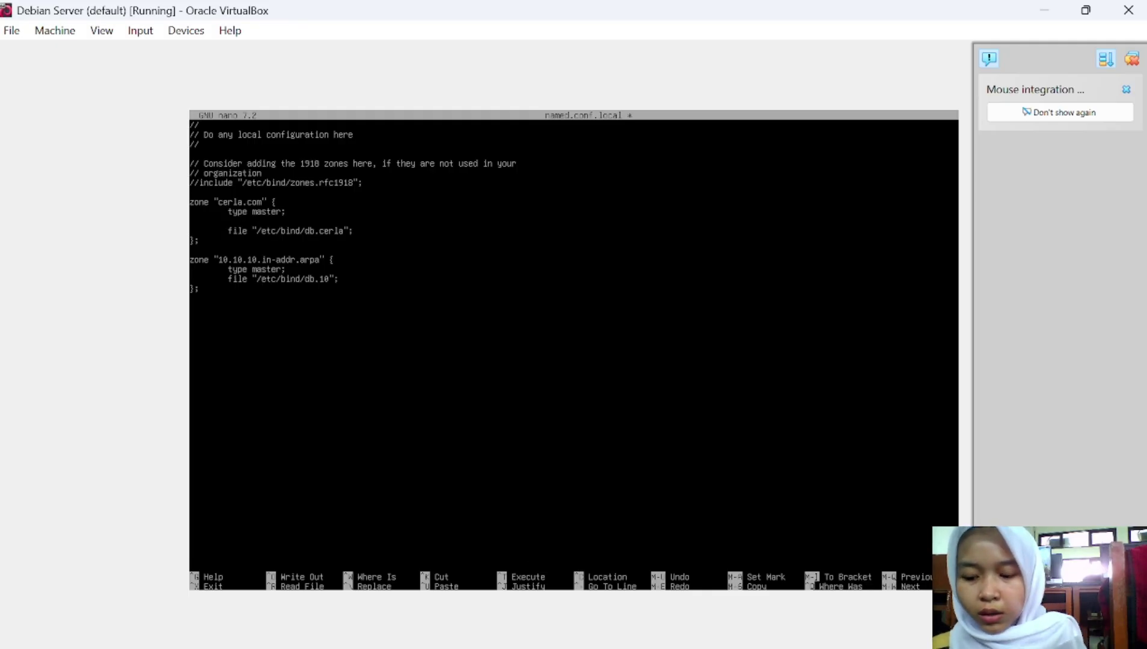
pyautogui.press('Tab')
pyautogui.press('BackSpace')
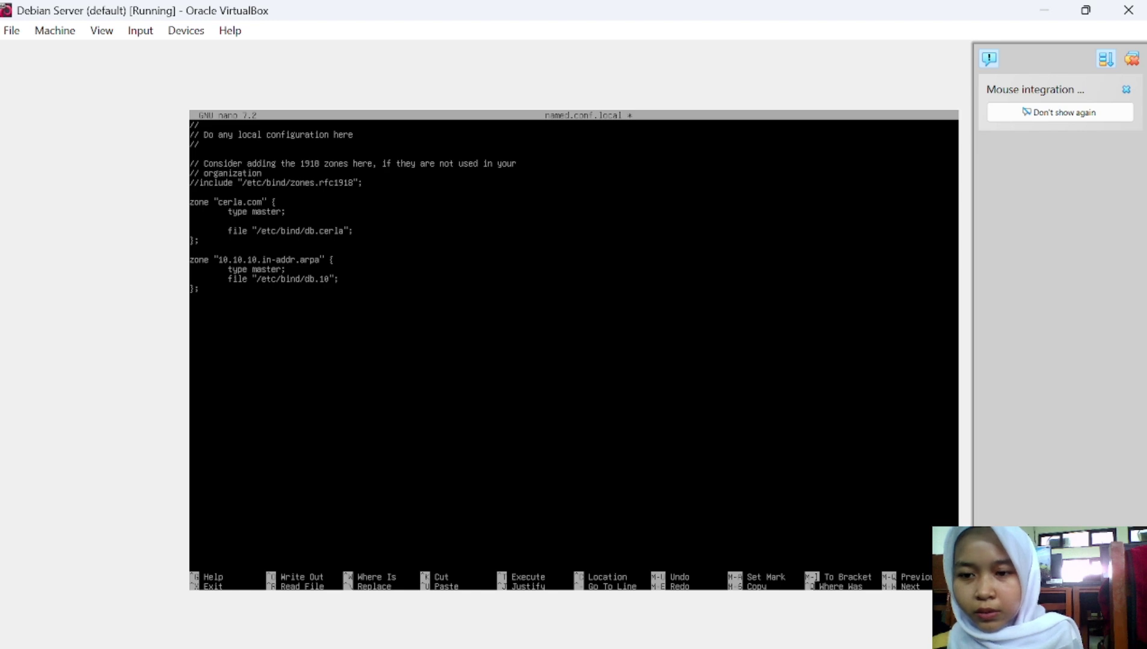
pyautogui.press('BackSpace')
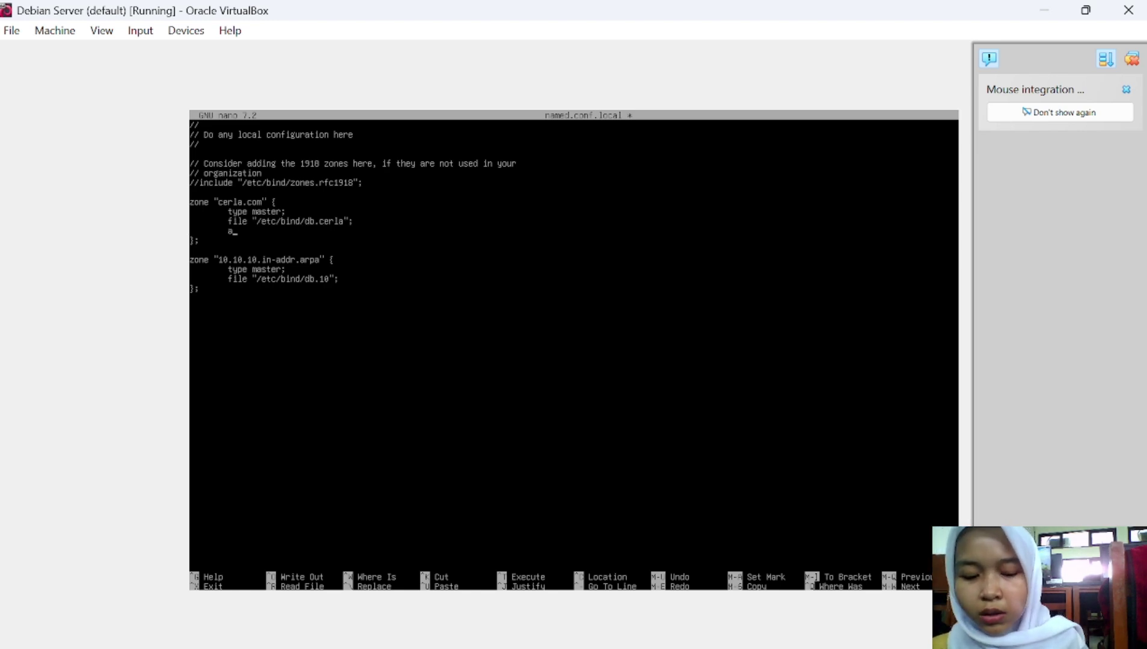
pyautogui.write('llow-')
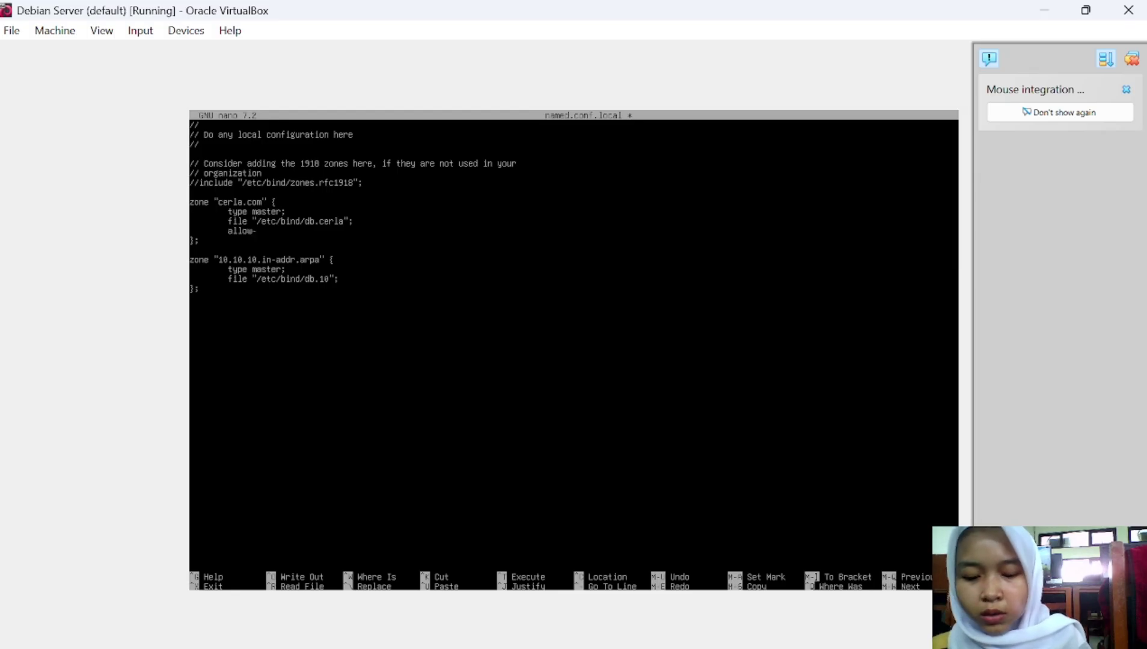
pyautogui.write('transfer')
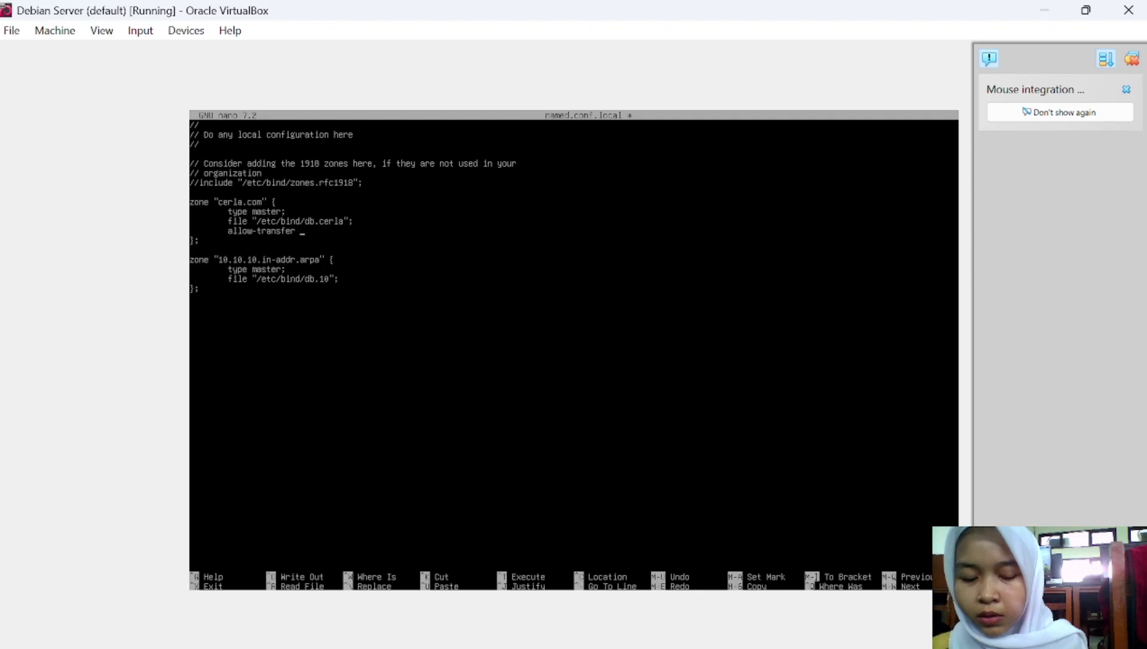
pyautogui.write(' { {')
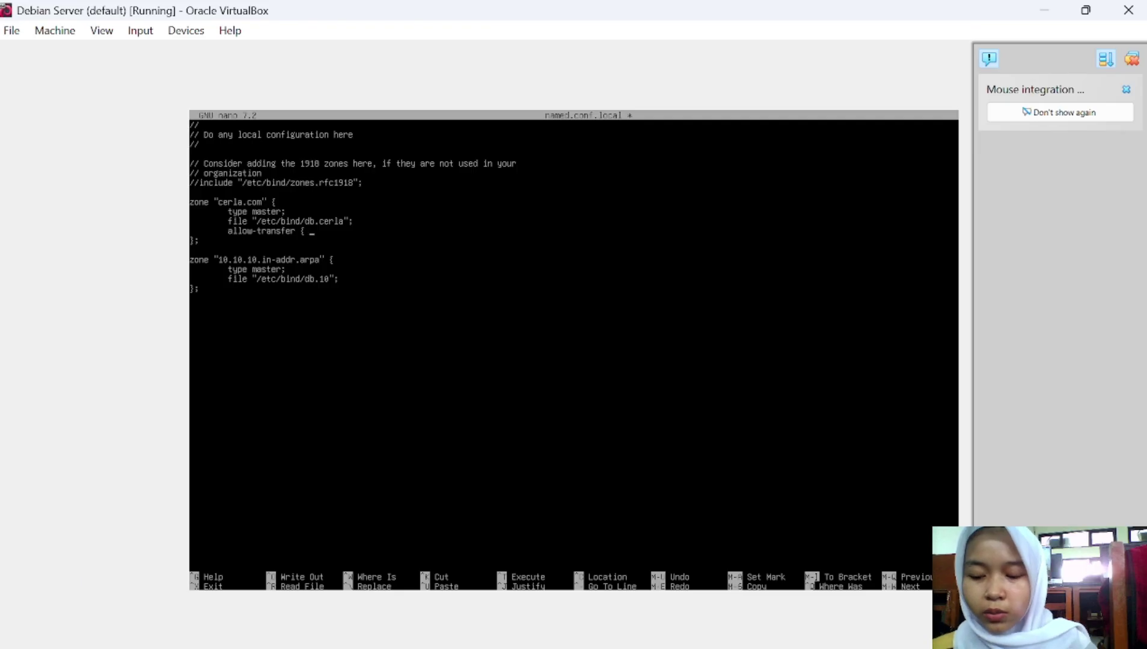
pyautogui.write('10.10.10.3')
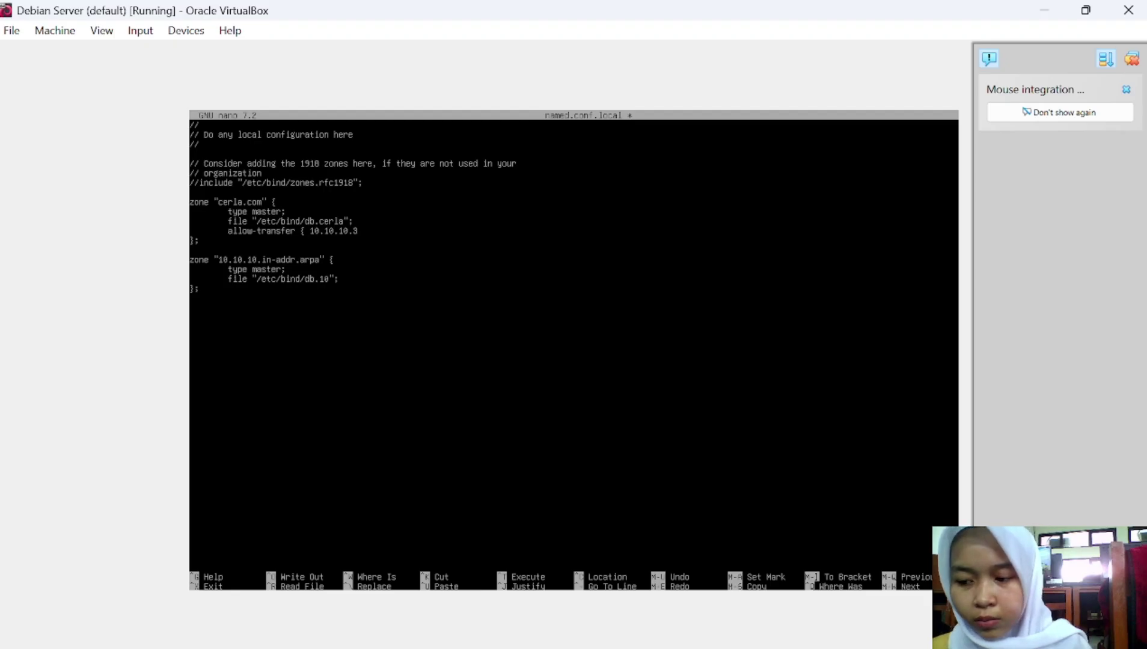
pyautogui.write('; }')
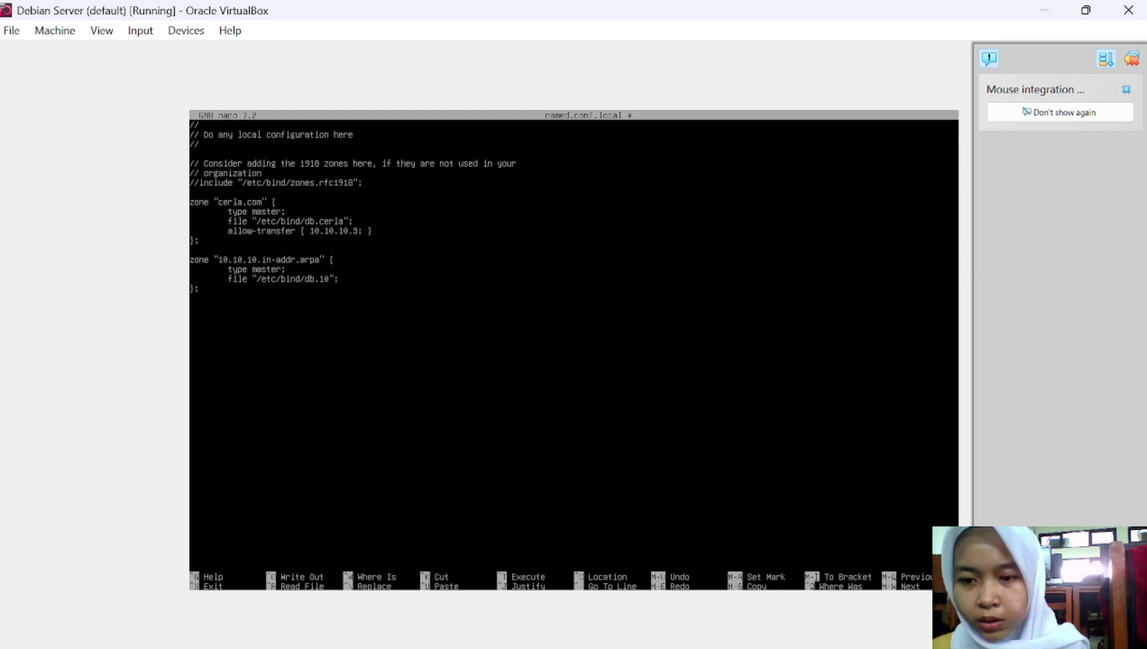
# Add allow-transfer { 10.10.10.3; } below the file entry of the 10.10.10.in-addr.arpa zone, and save and close named.conf.local.
pyautogui.press('Return')
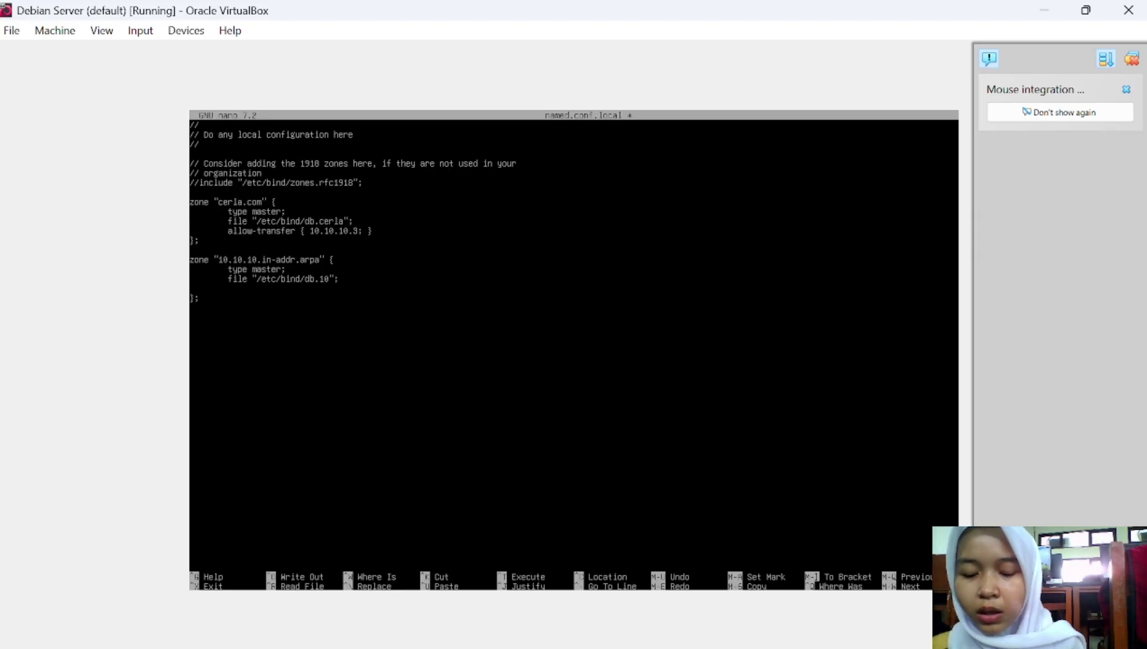
pyautogui.write('allo')
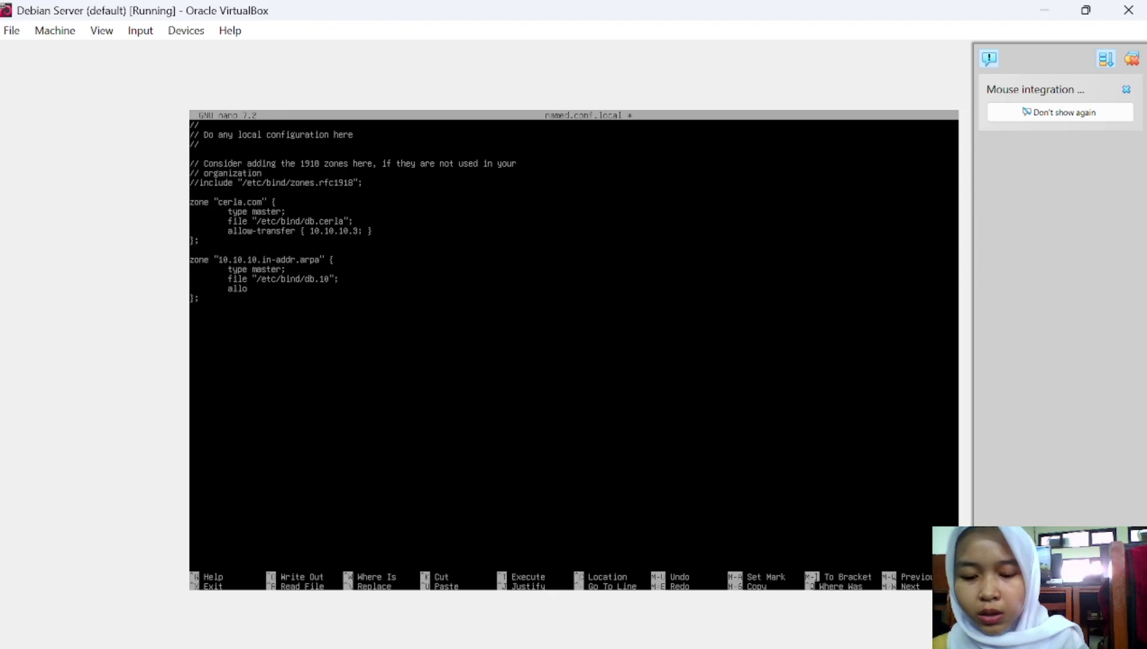
pyautogui.write('w-')
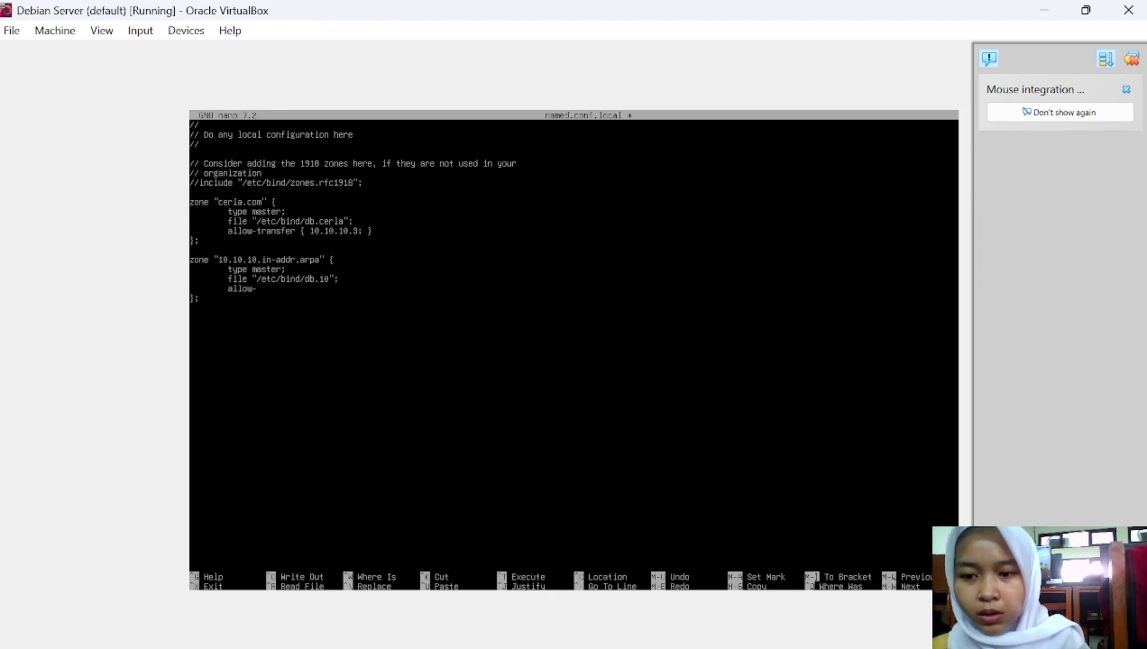
pyautogui.write('transfer')
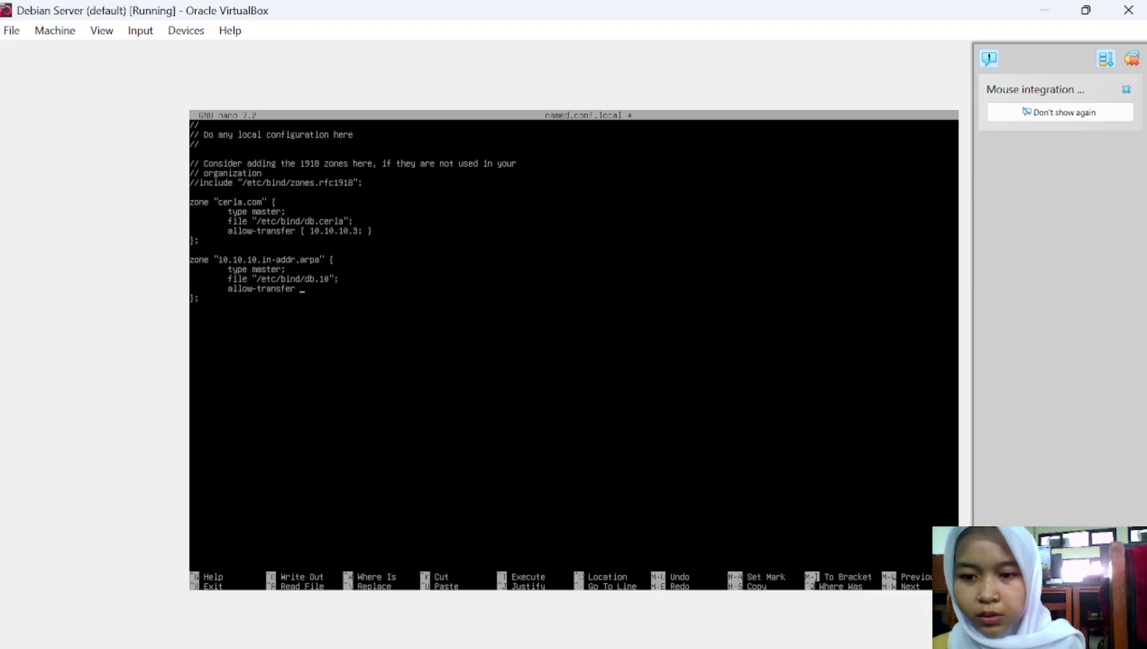
pyautogui.write(' {')
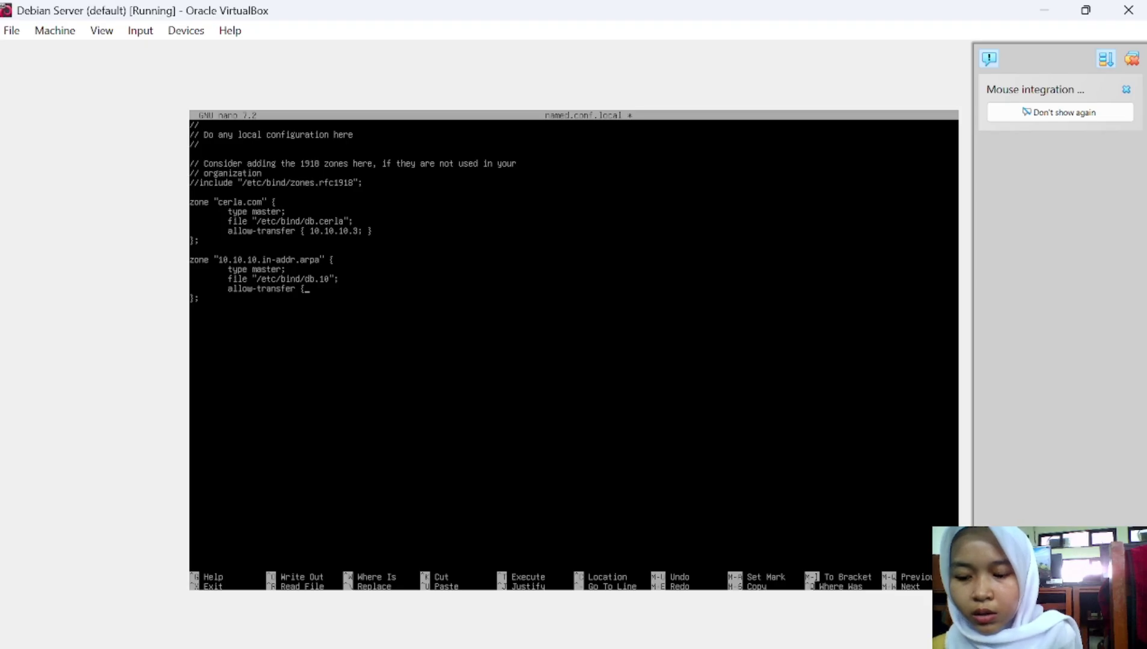
pyautogui.write('10.1')
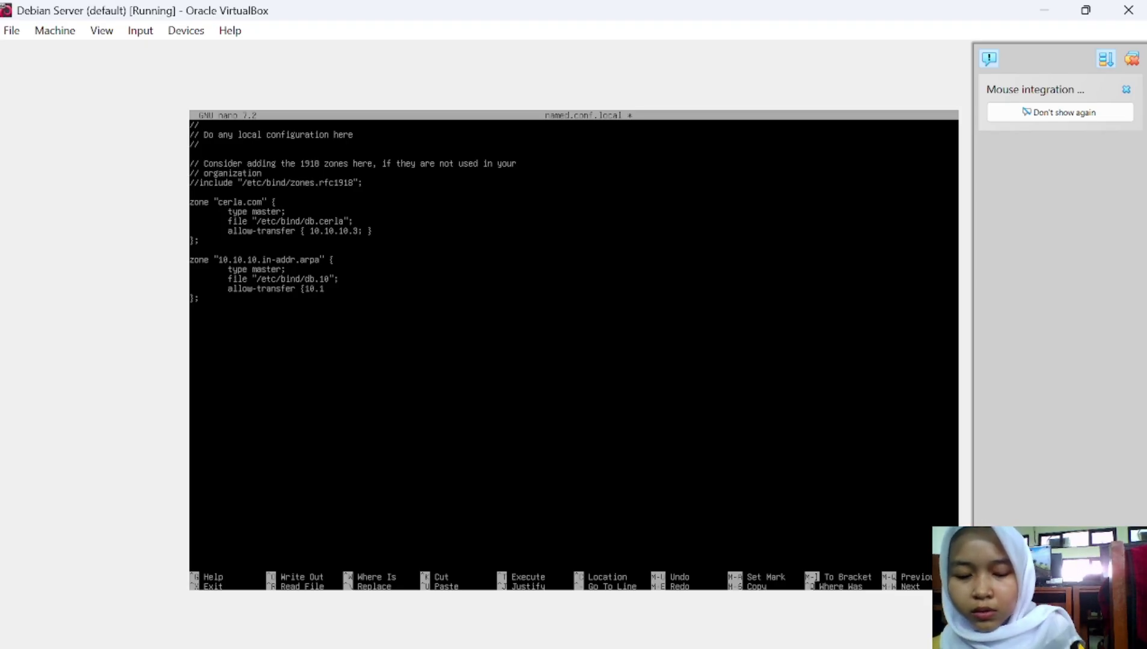
pyautogui.write('0.10')
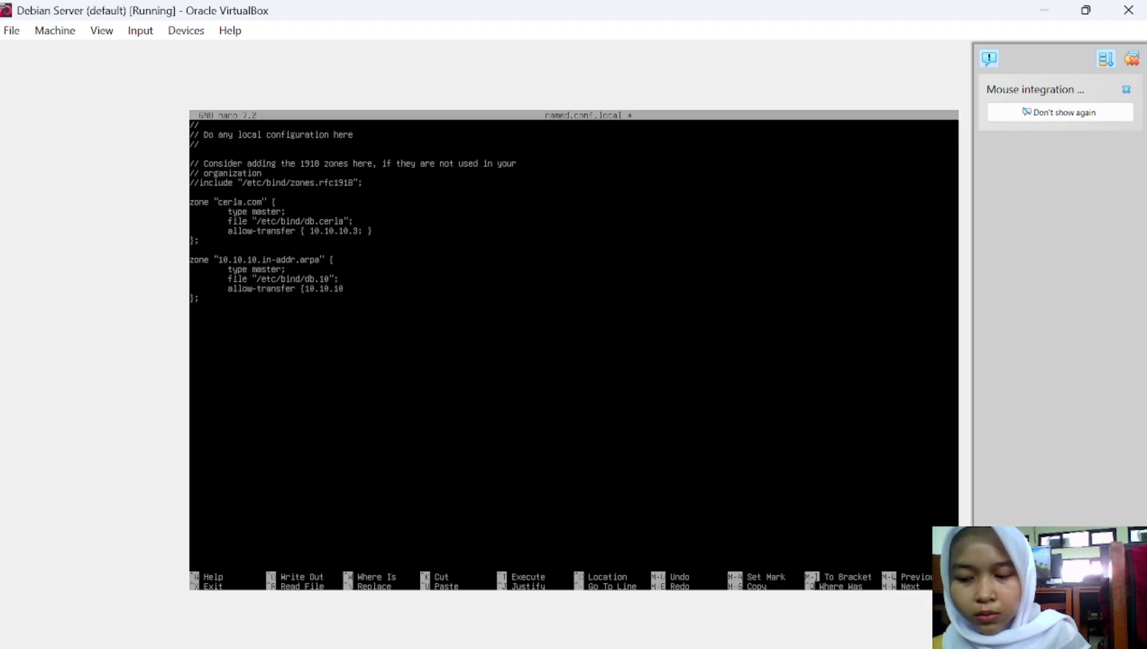
pyautogui.write('.3')
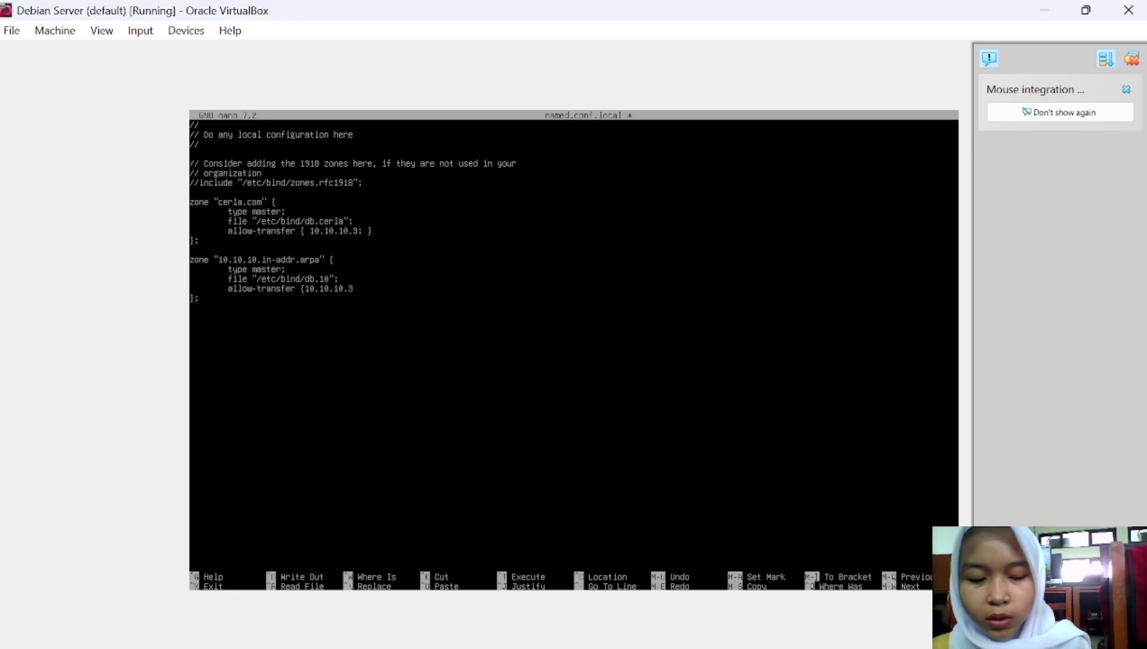
pyautogui.write('; }')
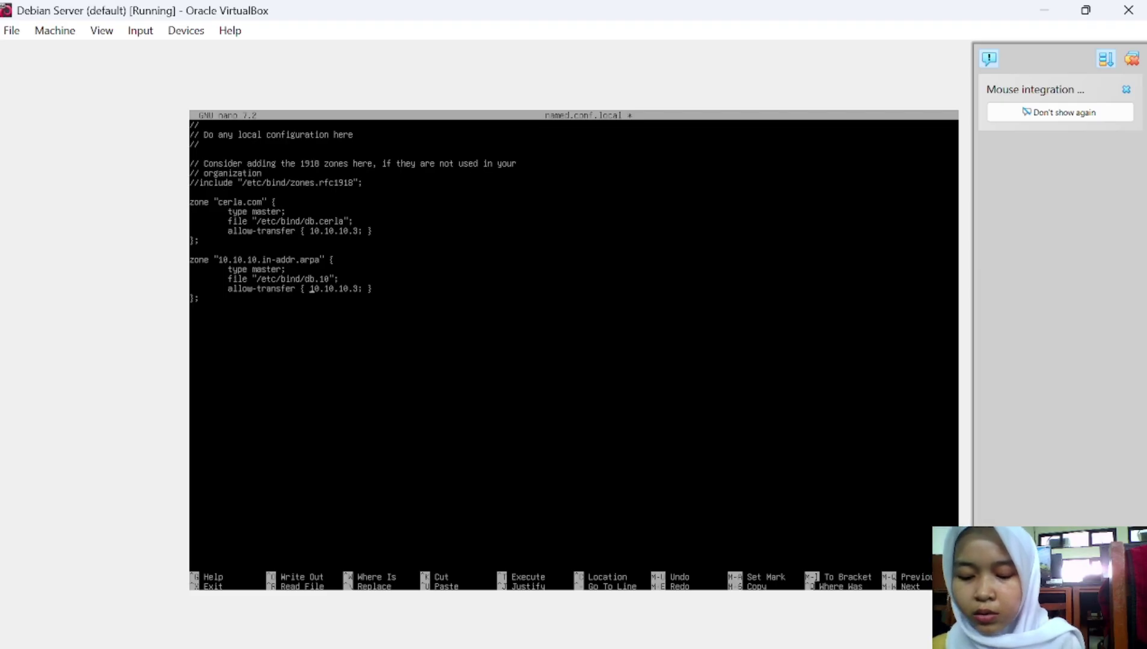
pyautogui.hotkey('ctrl', 'x')
pyautogui.press('y')
pyautogui.press('Return')
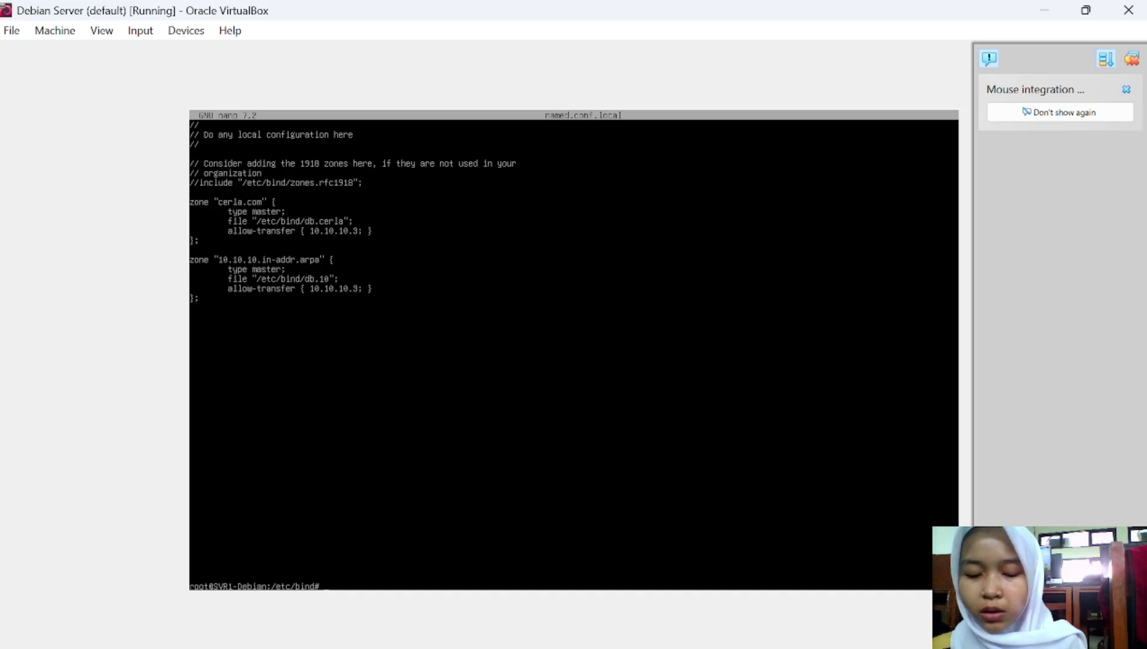
# Check the BIND configuration syntax with named-checkconf and clear the terminal.
pyautogui.write('named')
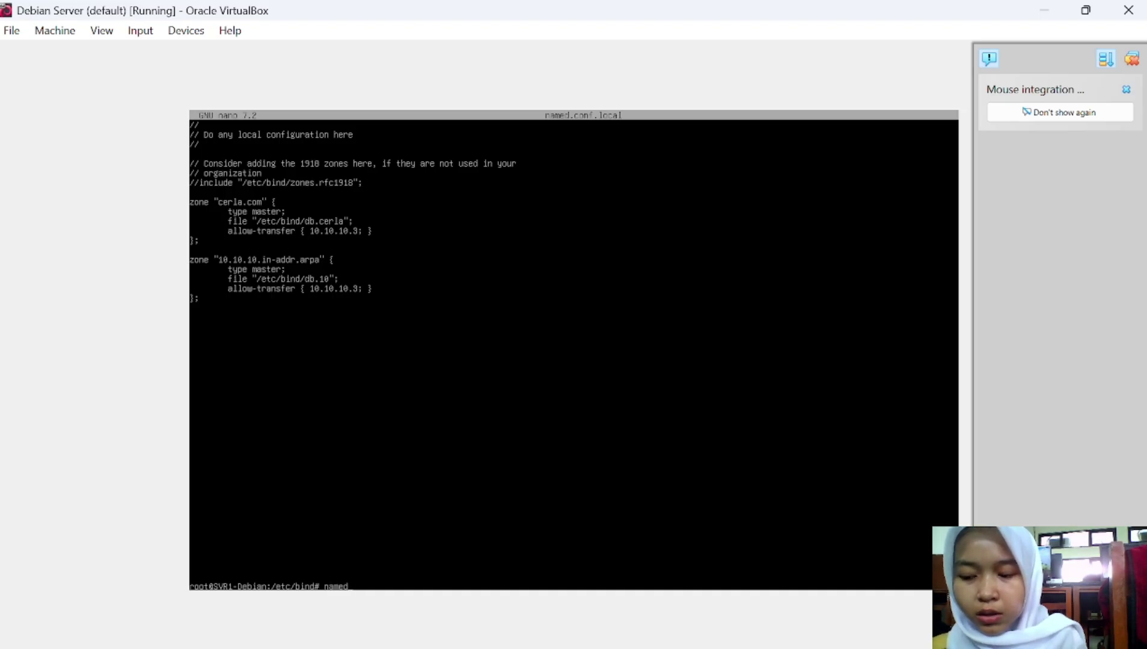
pyautogui.write('-check')
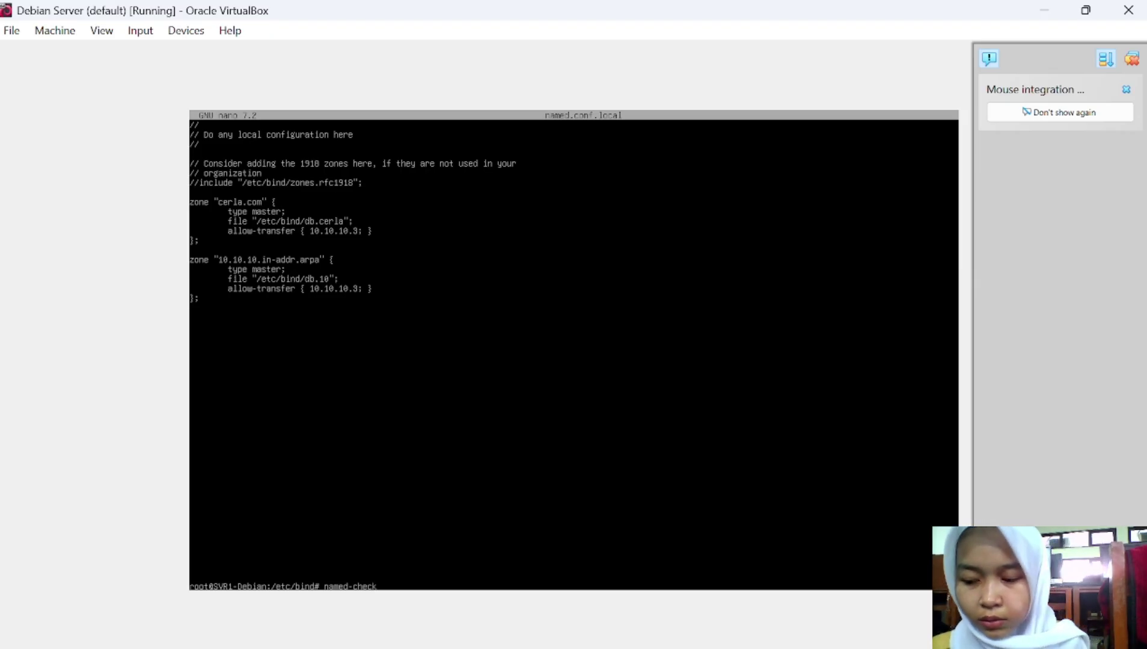
pyautogui.write('conf')
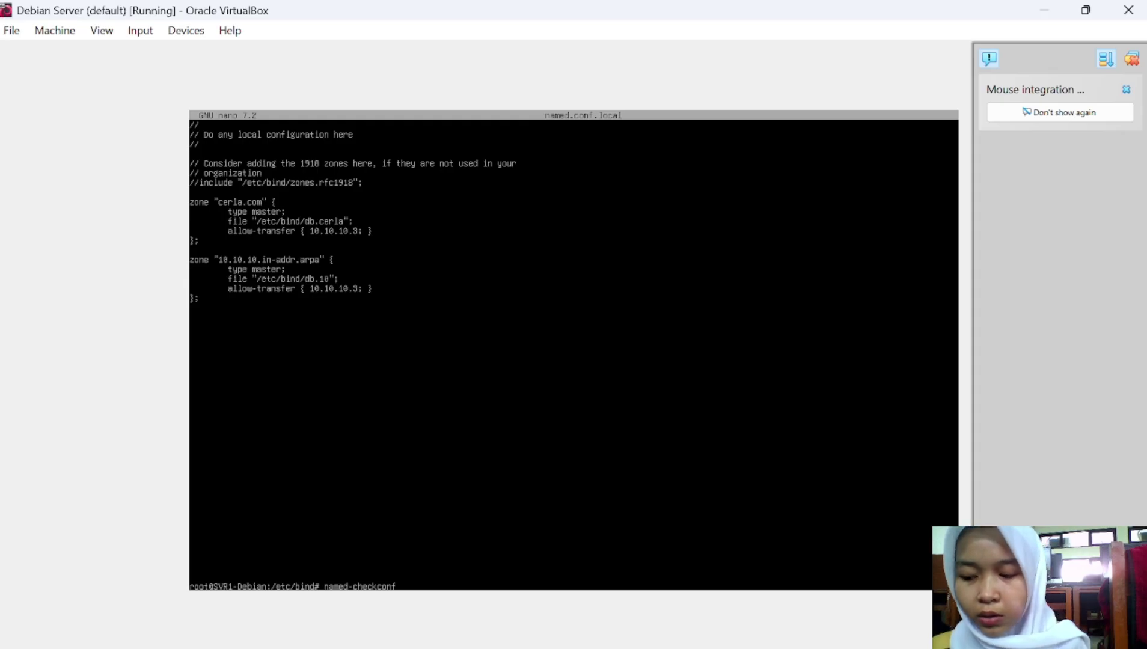
pyautogui.press('Return')
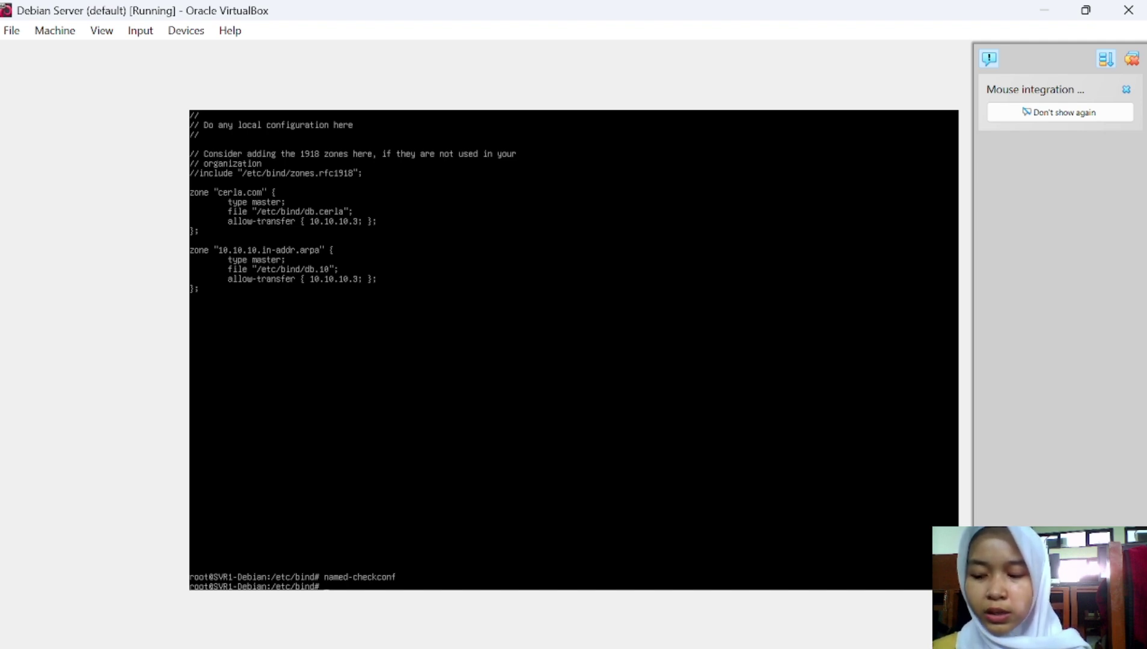
pyautogui.hotkey('ctrl', 'l')
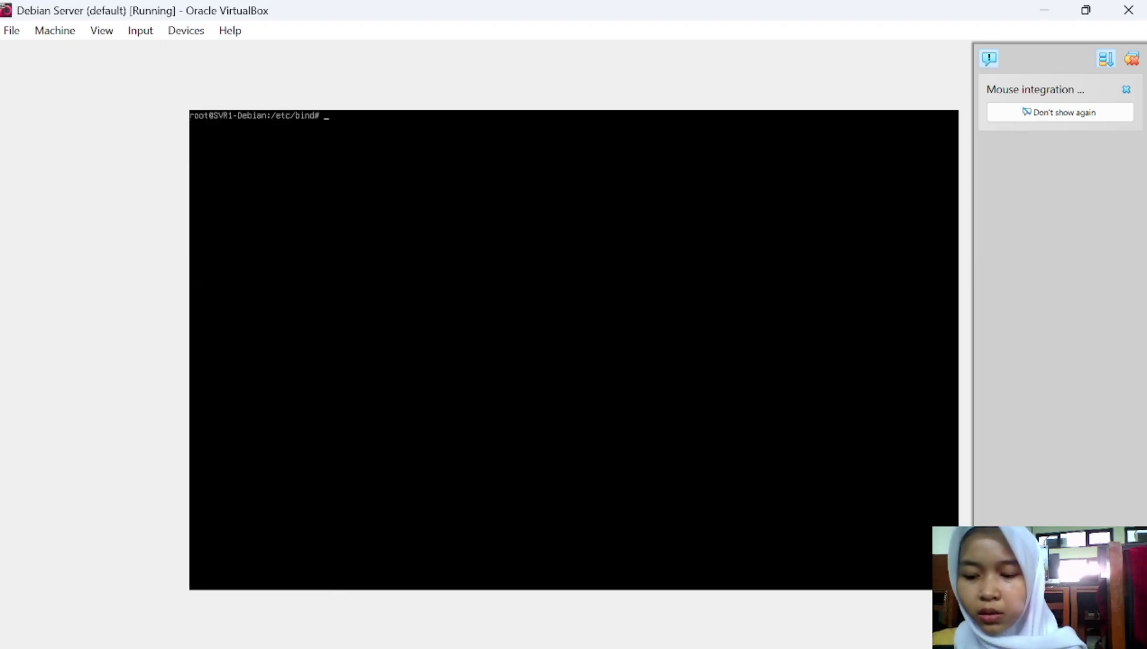
pyautogui.write('n')
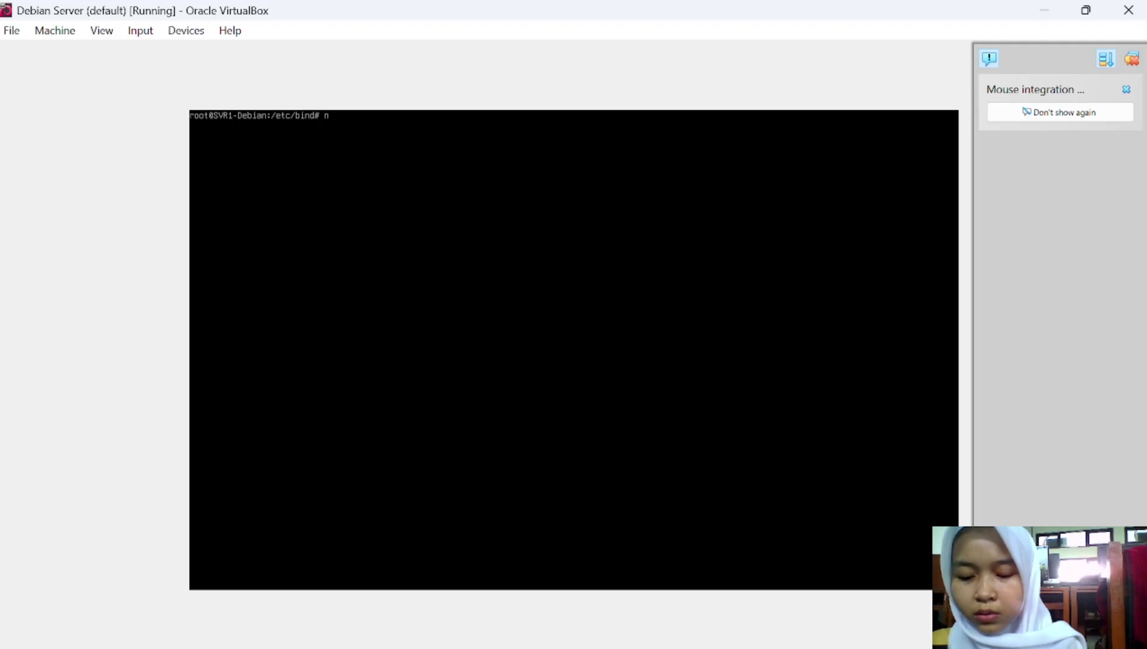
pyautogui.write('ano')
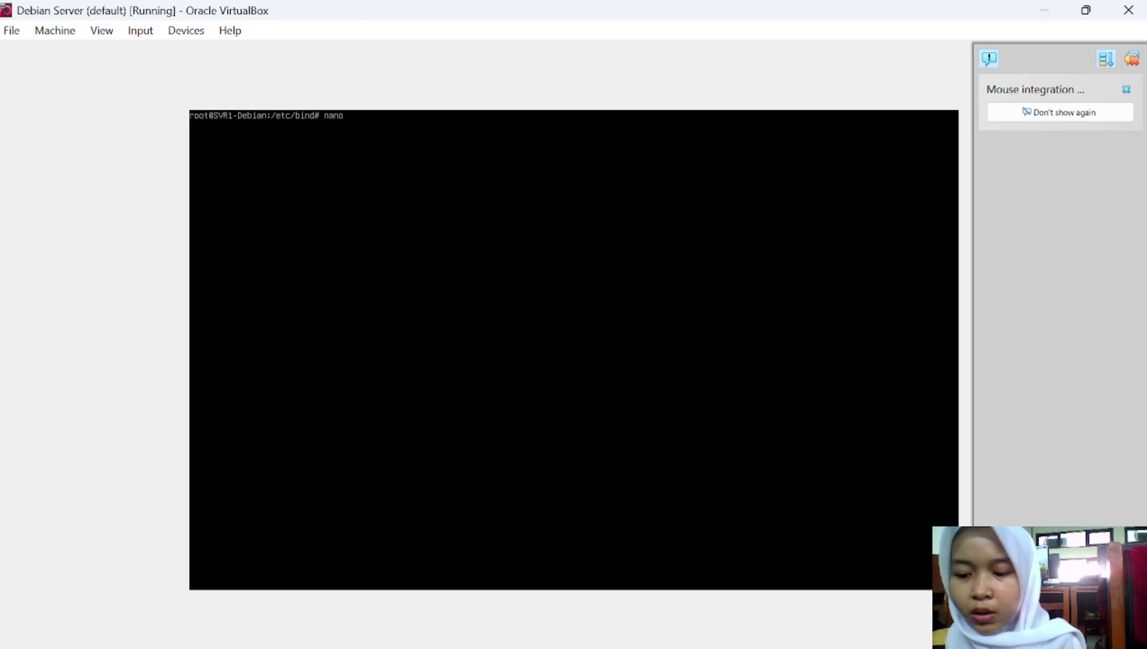
pyautogui.press('BackSpace')
pyautogui.press('BackSpace')
pyautogui.press('BackSpace')
pyautogui.press('BackSpace')
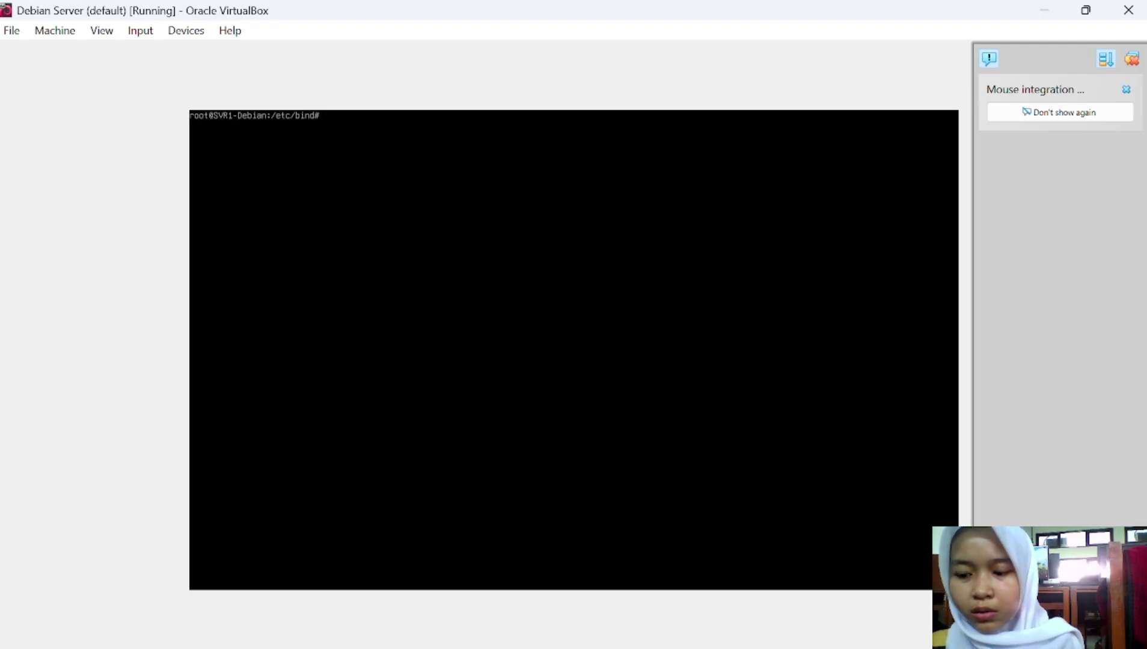
# Open the forward zone file db.cerla in nano.
pyautogui.write('nano')
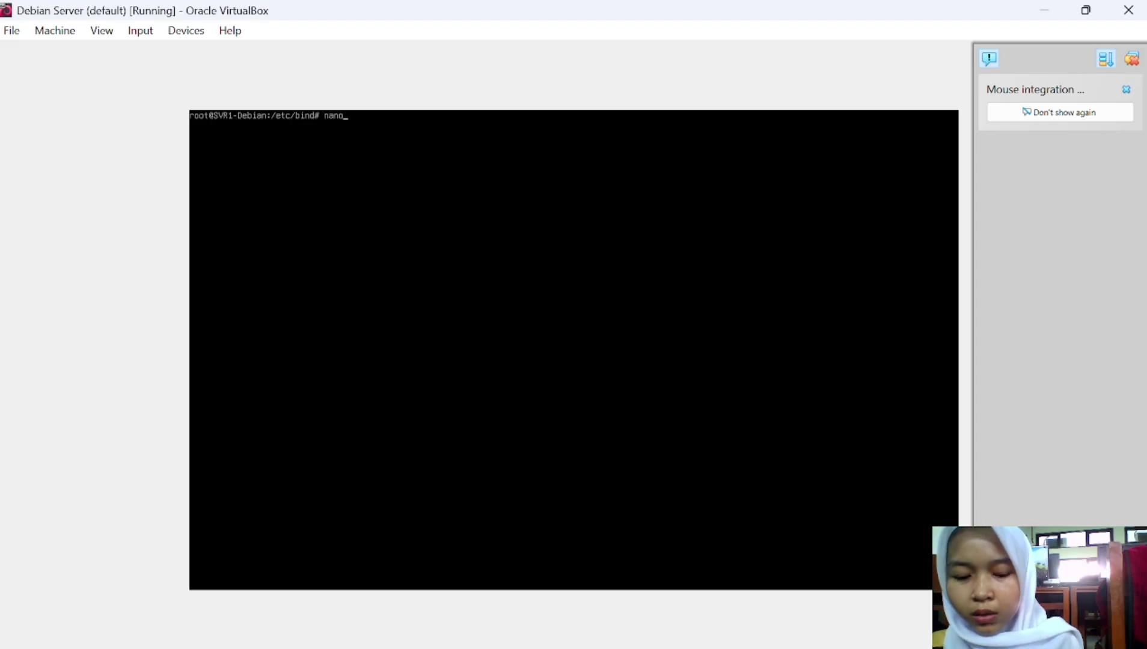
pyautogui.write(' db.c')
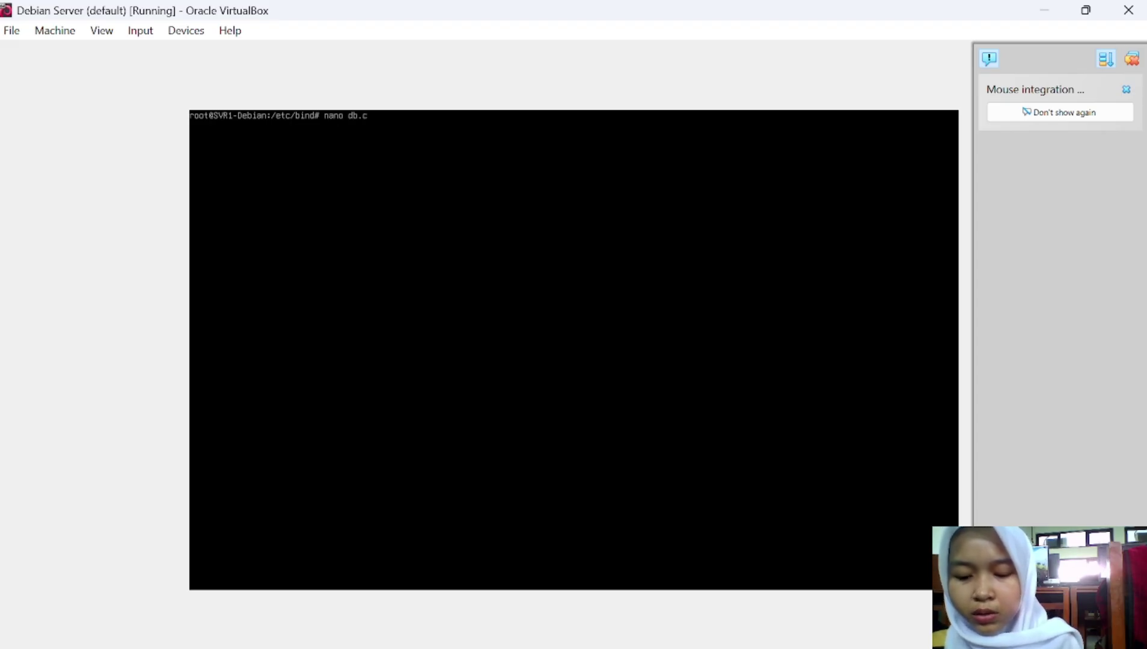
pyautogui.write('erla')
pyautogui.press('Return')
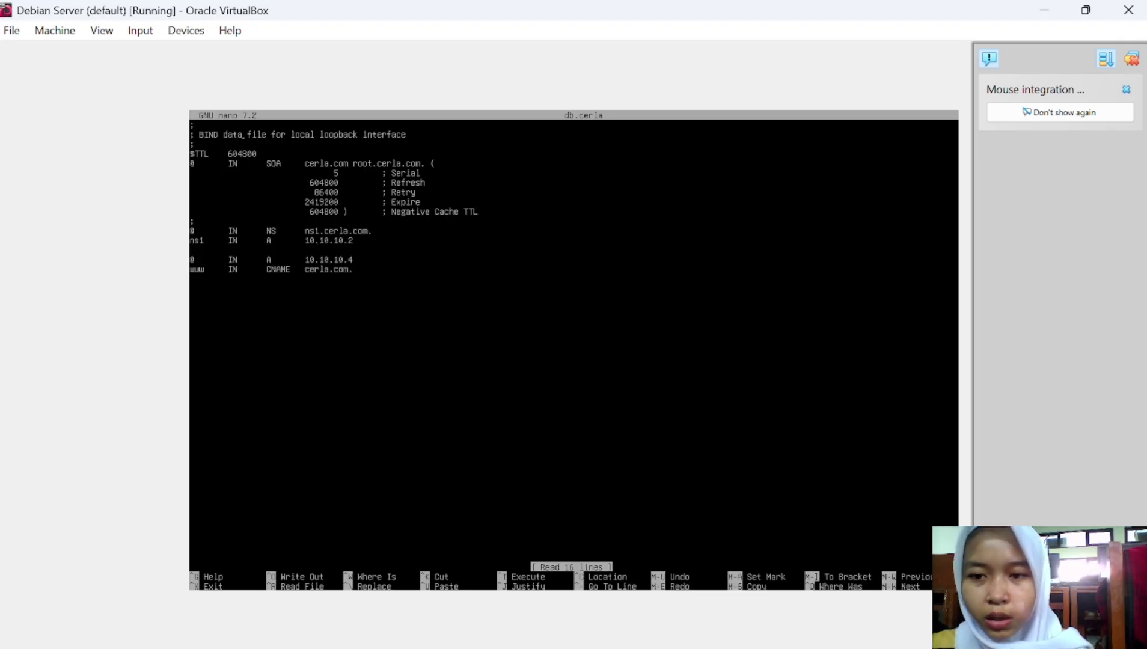
# Set the Serial value in the SOA record of db.cerla to 6.
pyautogui.press('Right')
pyautogui.press('Right')
pyautogui.press('Right')
pyautogui.press('Right')
pyautogui.press('Right')
pyautogui.press('Right')
pyautogui.press('Right')
pyautogui.press('Right')
pyautogui.press('Right')
pyautogui.press('Right')
pyautogui.press('Right')
pyautogui.press('Right')
pyautogui.press('Right')
pyautogui.press('Right')
pyautogui.press('Right')
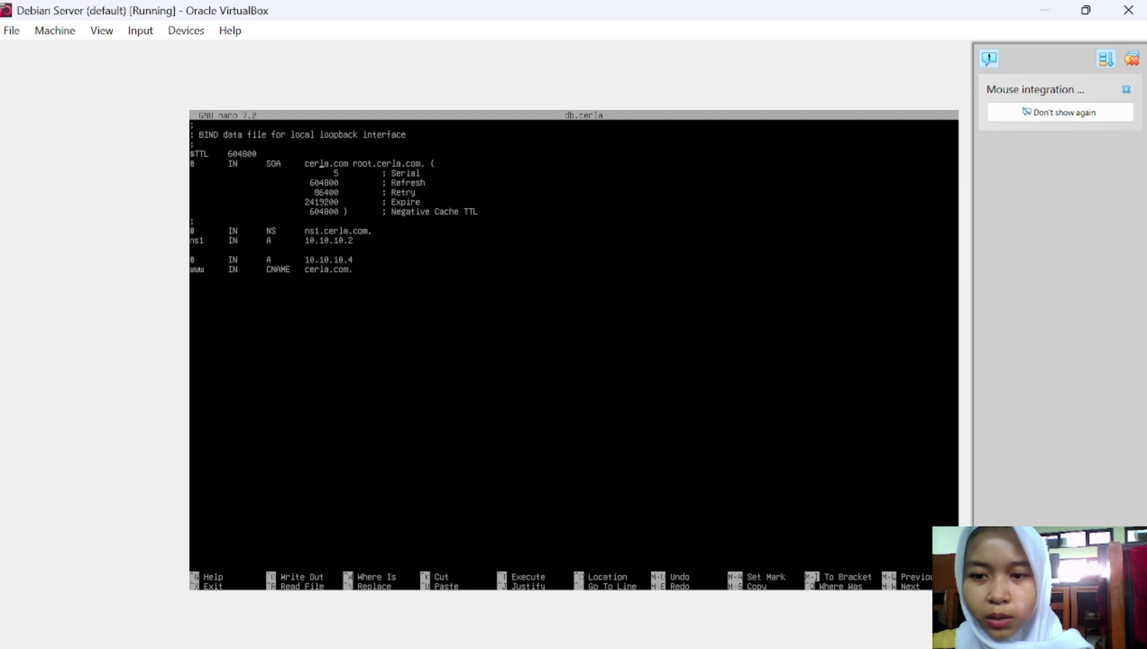
pyautogui.press('BackSpace')
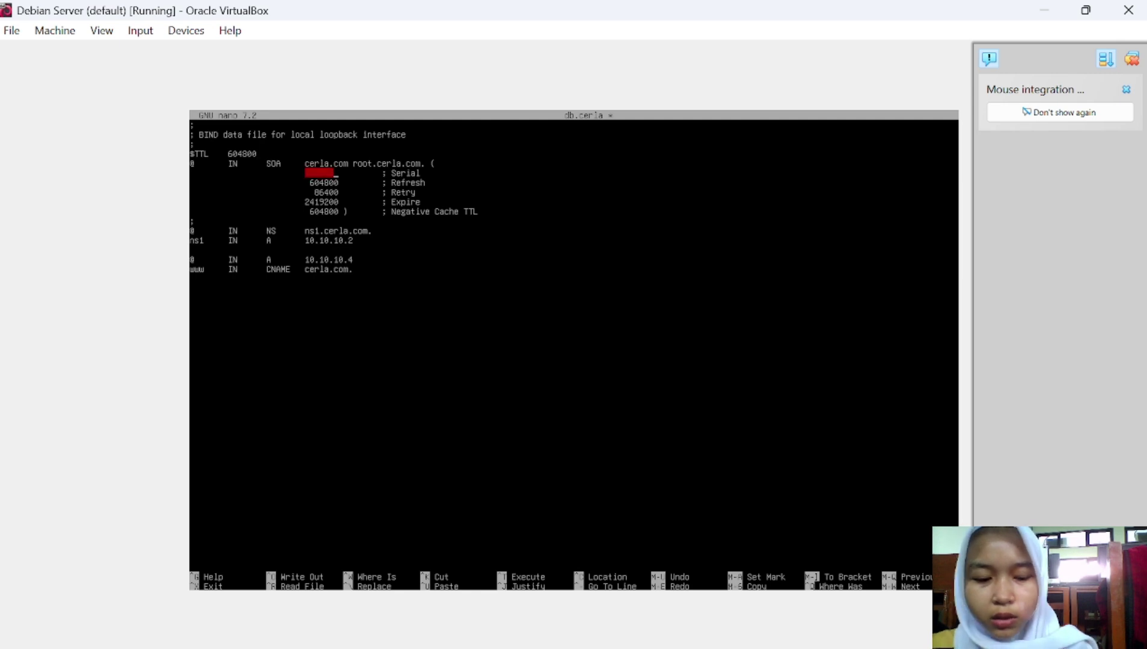
pyautogui.write('6')
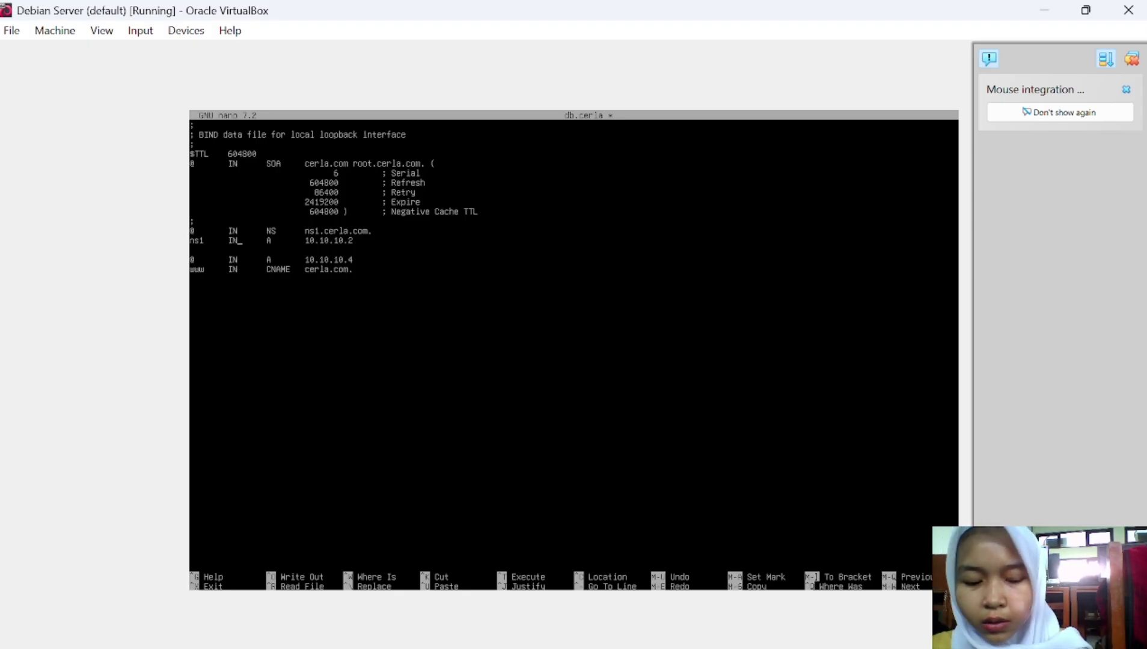
# Insert the record @ IN A ns2.cerla.com. directly below the ns1.cerla.com. NS record in db.cerla.
pyautogui.press('Left')
pyautogui.press('Left')
pyautogui.press('Left')
pyautogui.press('Left')
pyautogui.press('Left')
pyautogui.press('Left')
pyautogui.press('Left')
pyautogui.press('Return')
pyautogui.write('@')
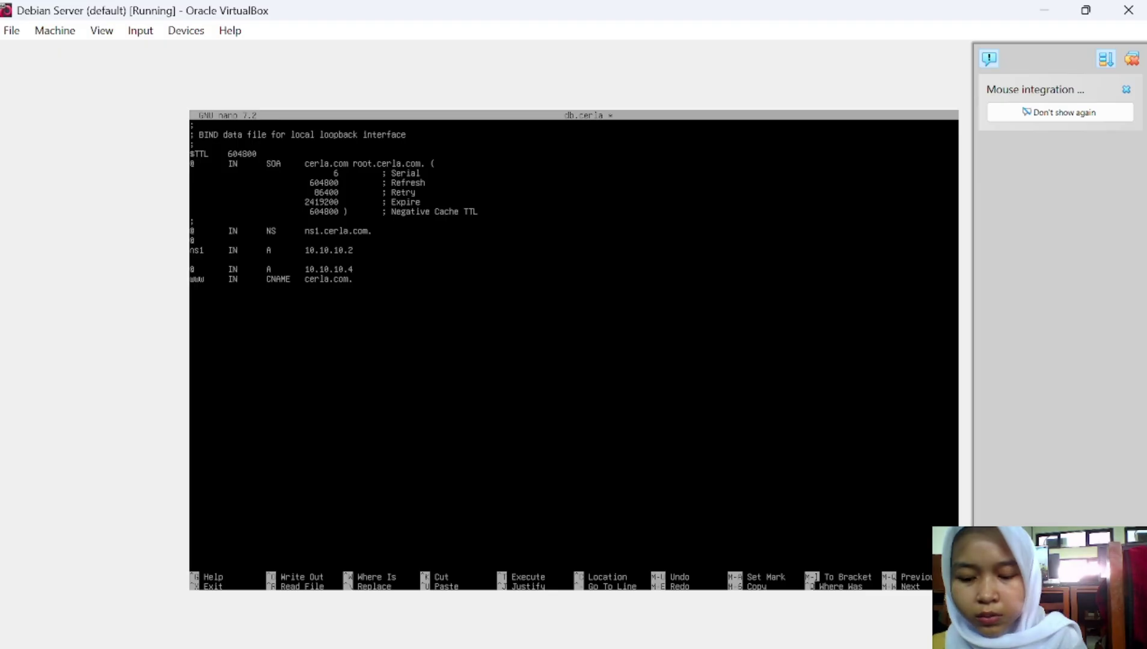
pyautogui.press('Tab')
pyautogui.write('IN')
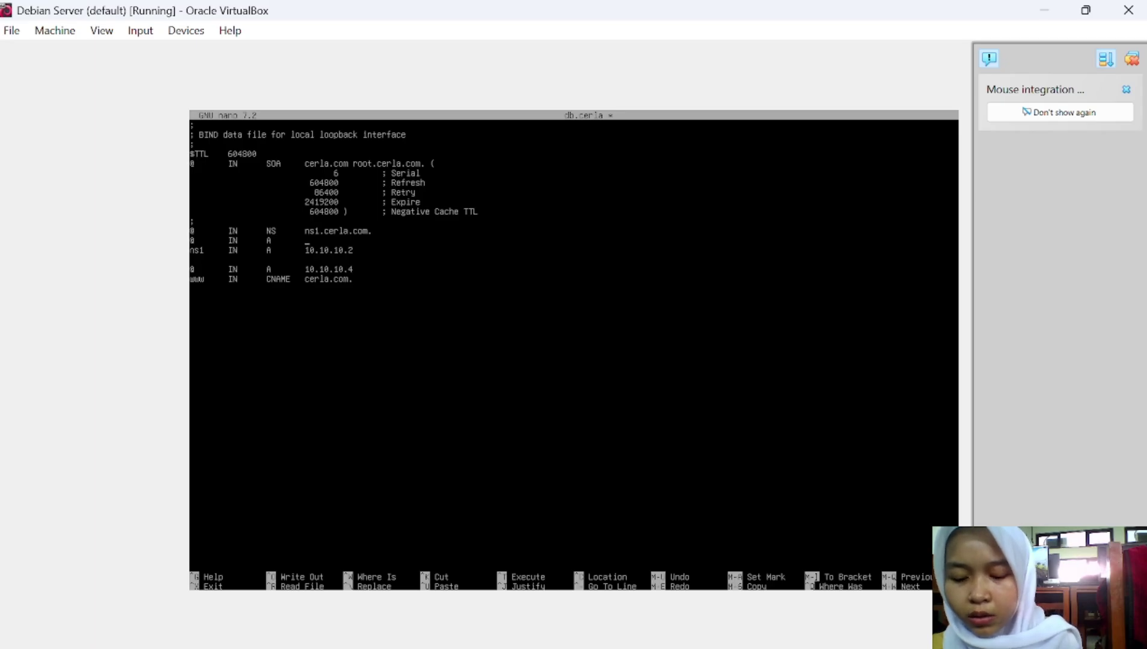
pyautogui.press('BackSpace')
pyautogui.write('ns2')
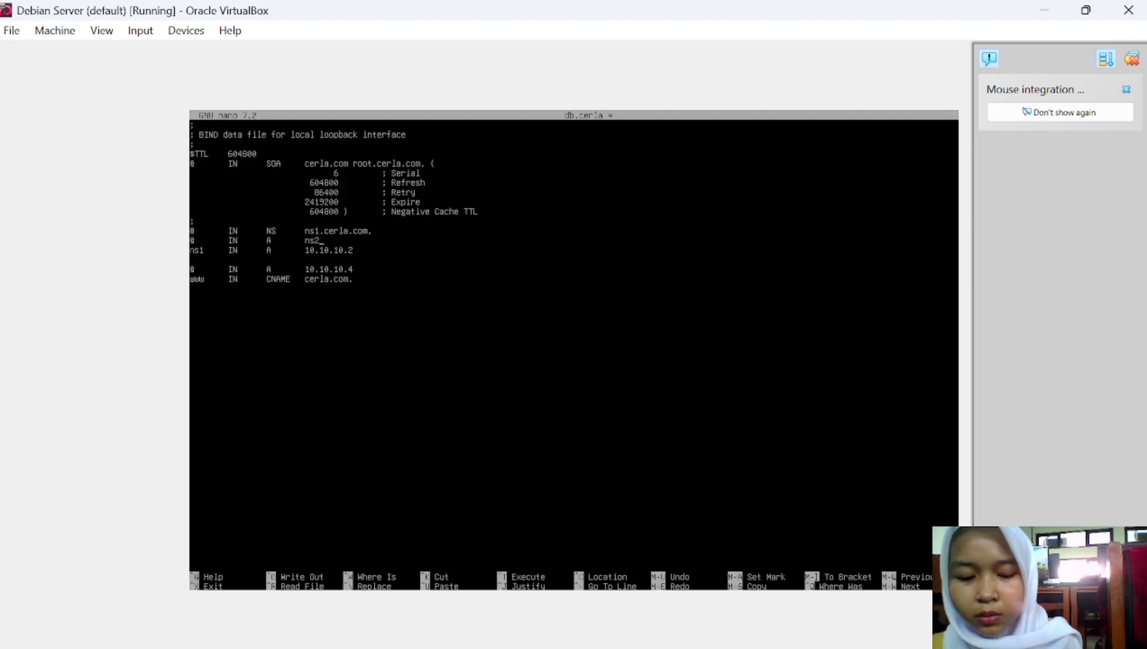
pyautogui.write('.c')
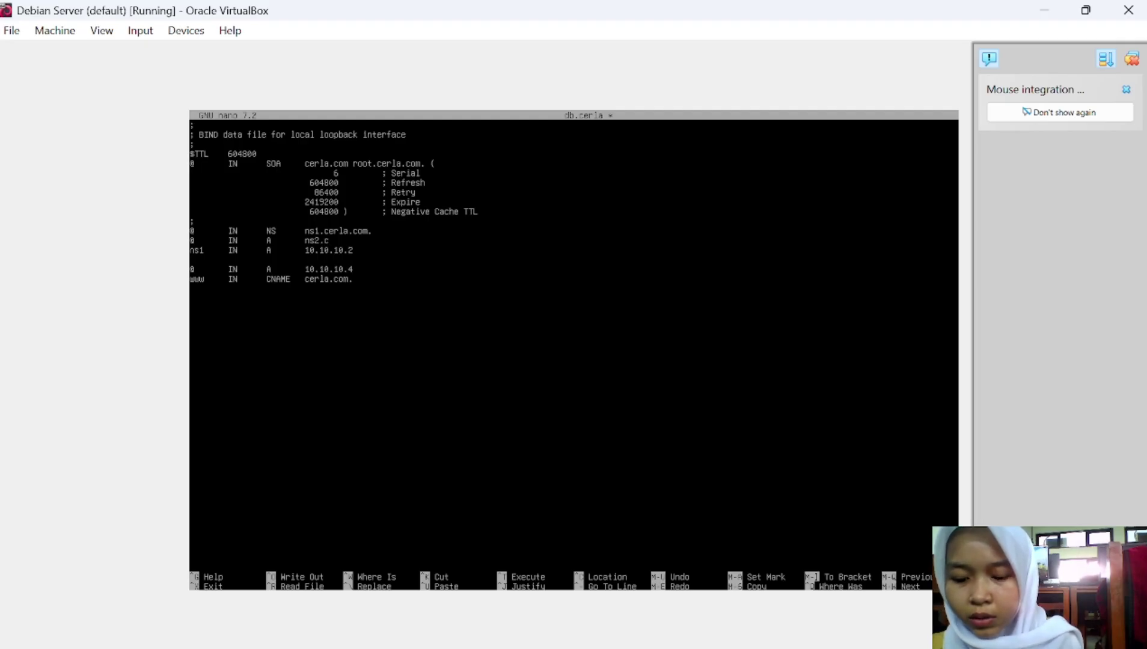
pyautogui.write('erla.co')
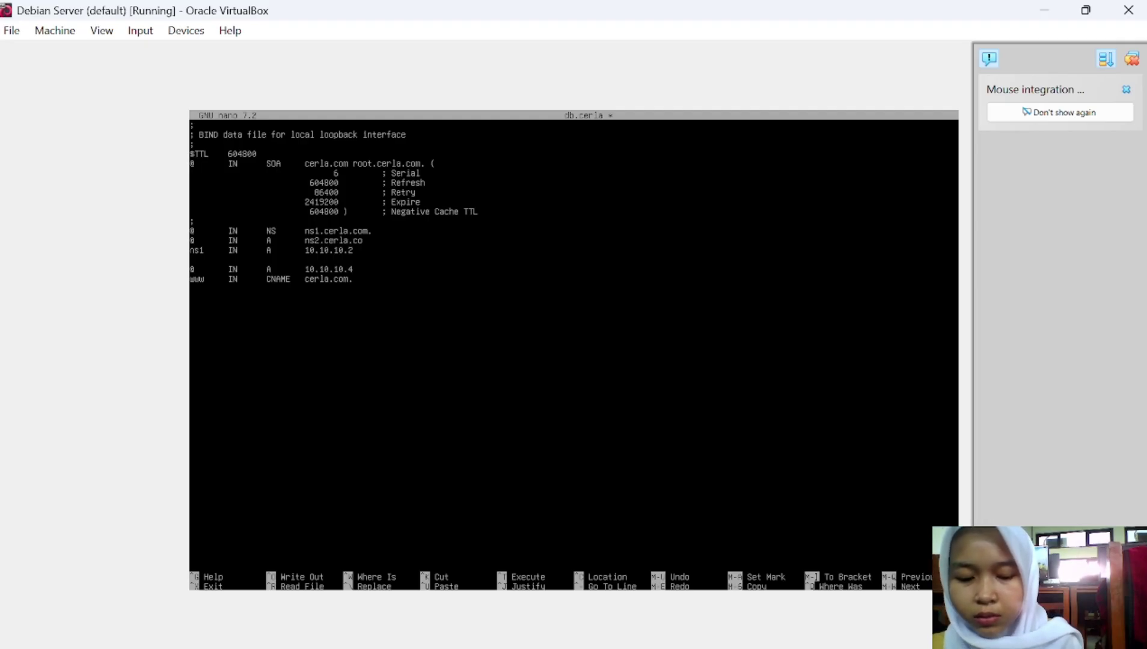
pyautogui.write('m.')
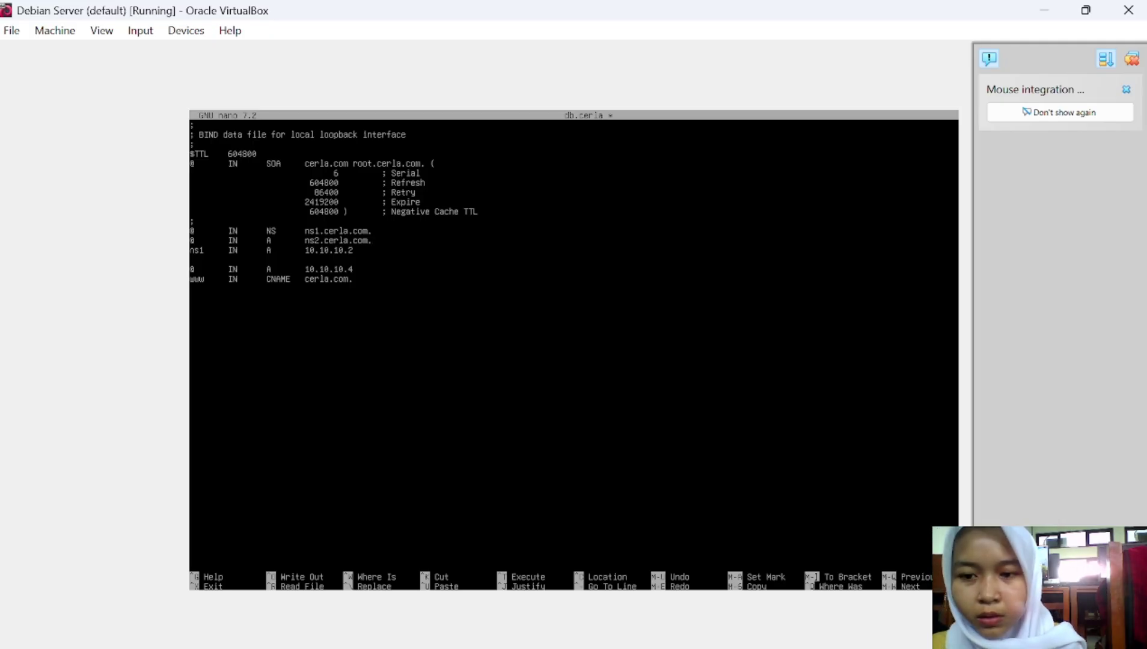
# Add the record ns2 IN A 10.10.10.3 below the ns1 address record, and save and close db.cerla.
pyautogui.write('ns2')
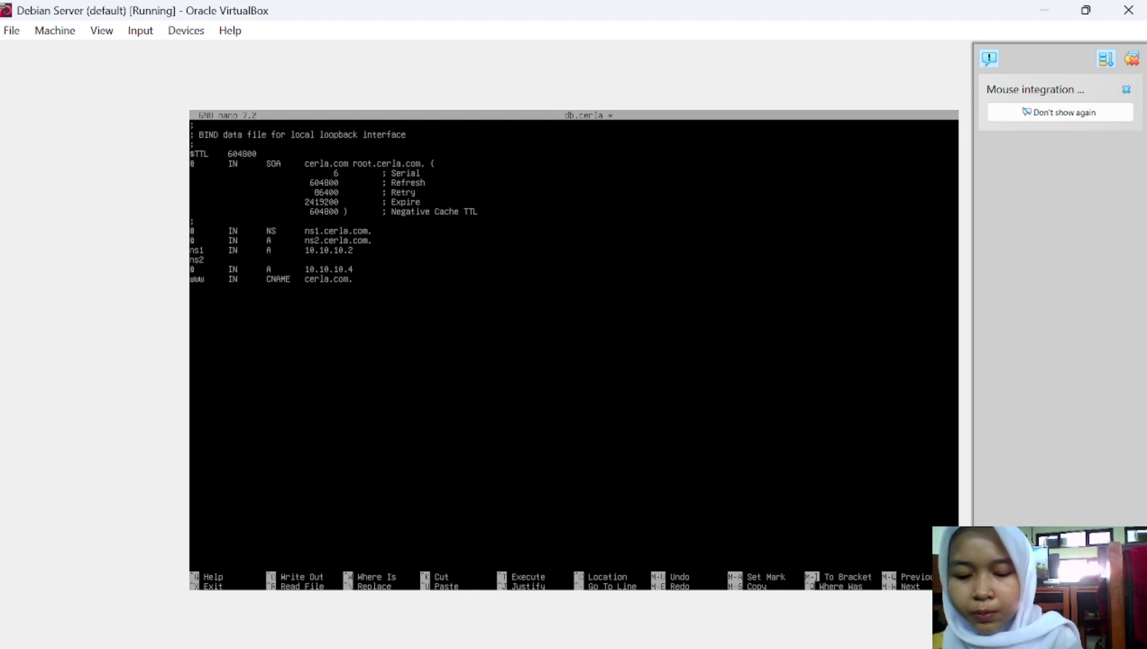
pyautogui.press('Tab')
pyautogui.write('IN\tA')
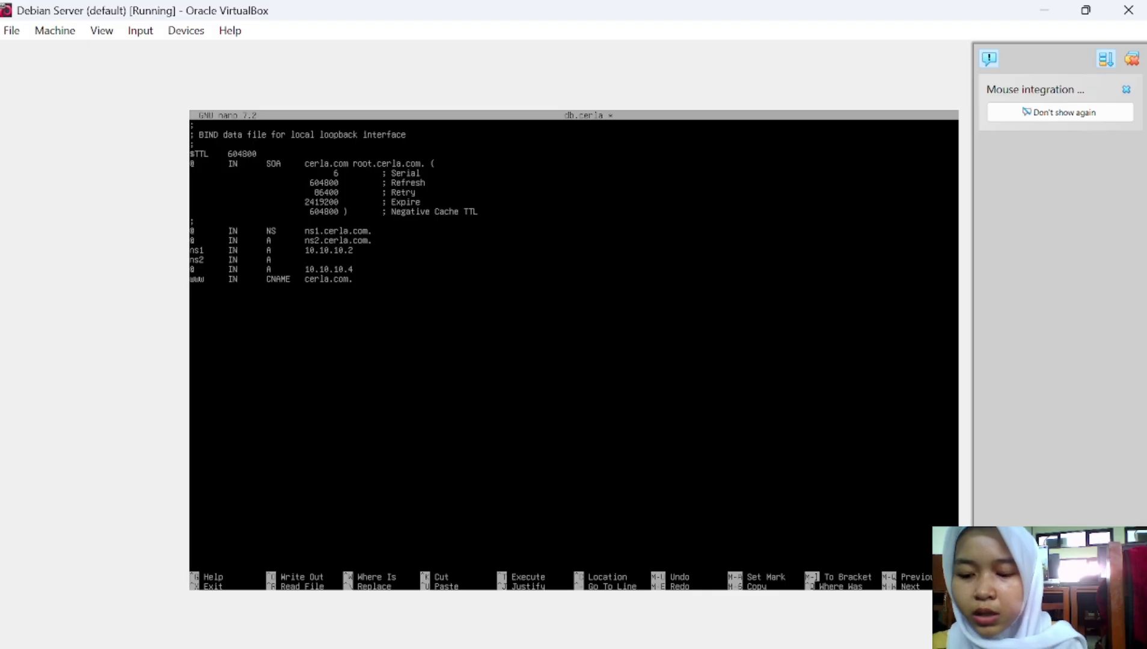
pyautogui.write('1')
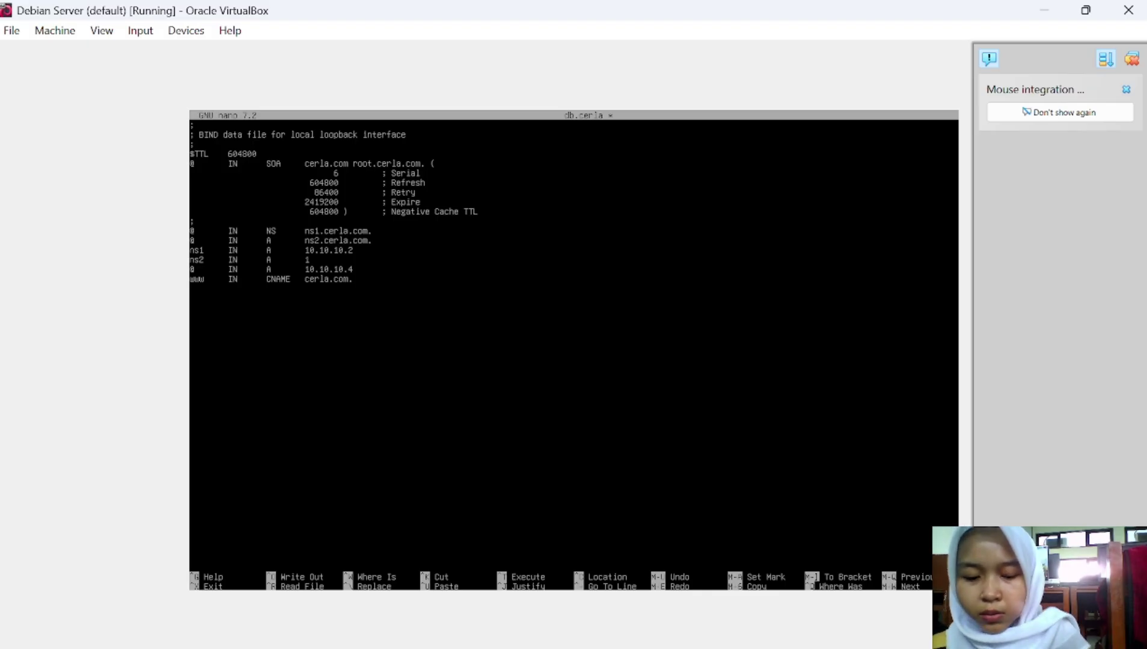
pyautogui.write('0.10.10')
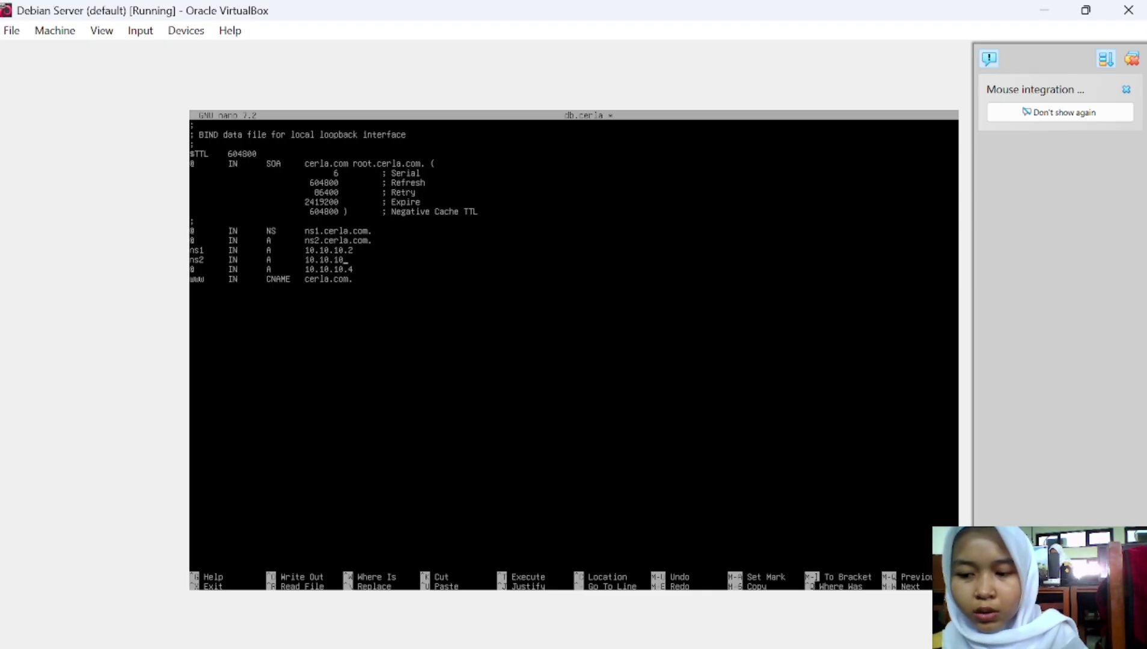
pyautogui.write('.')
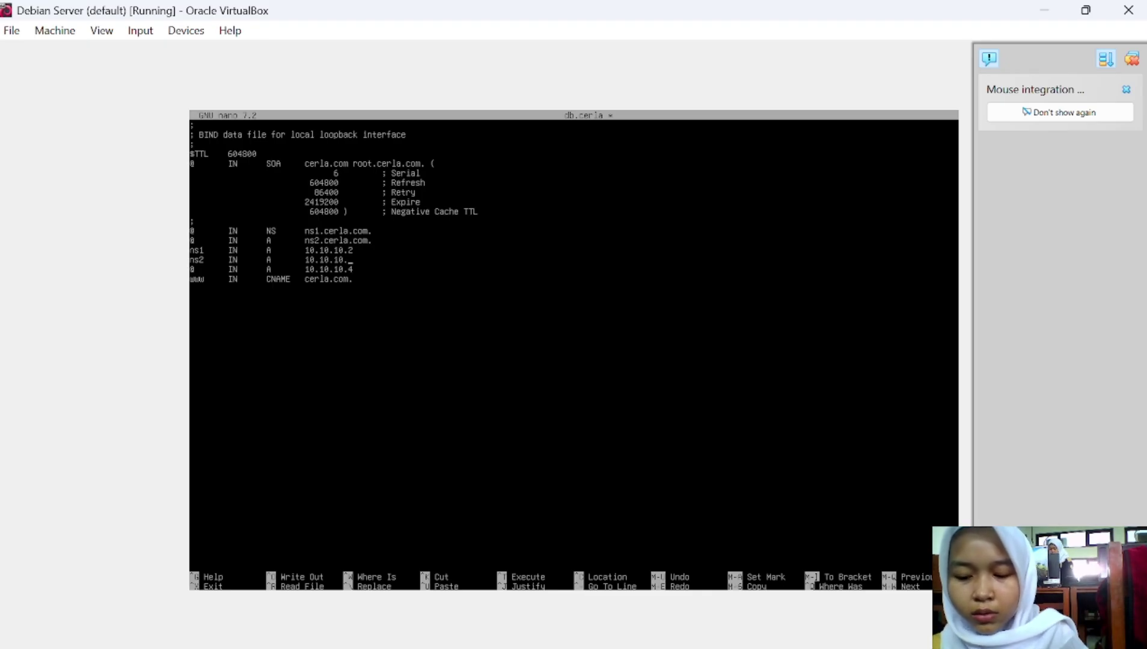
pyautogui.write('3')
pyautogui.press('Return')
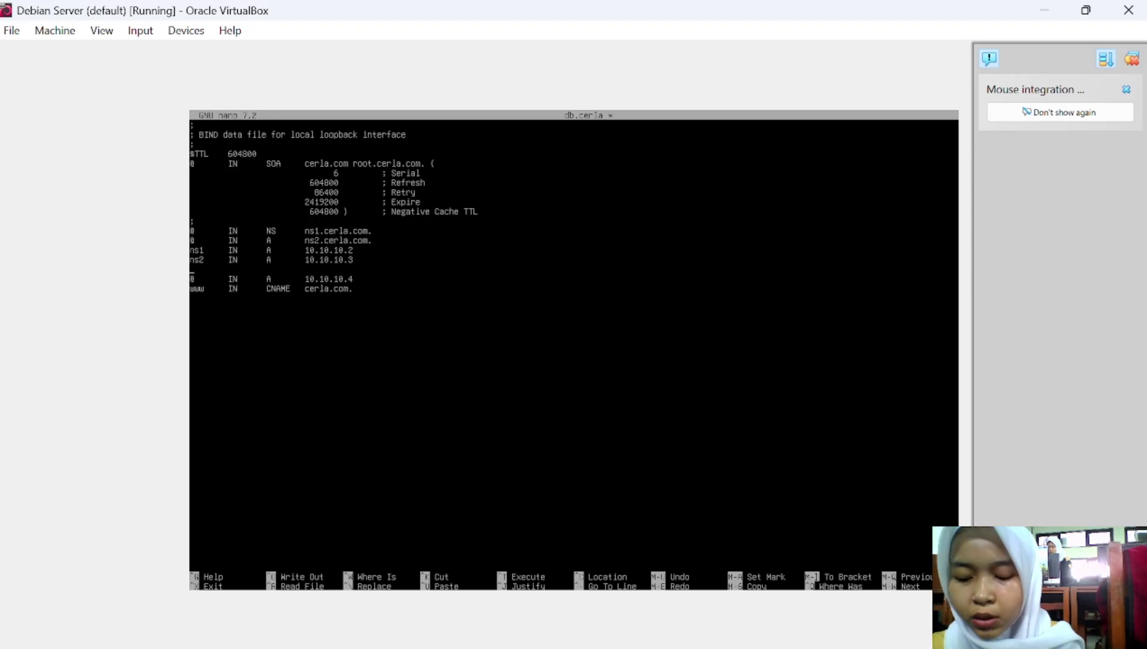
pyautogui.hotkey('ctrl', 'x')
pyautogui.press('y')
pyautogui.press('Return')
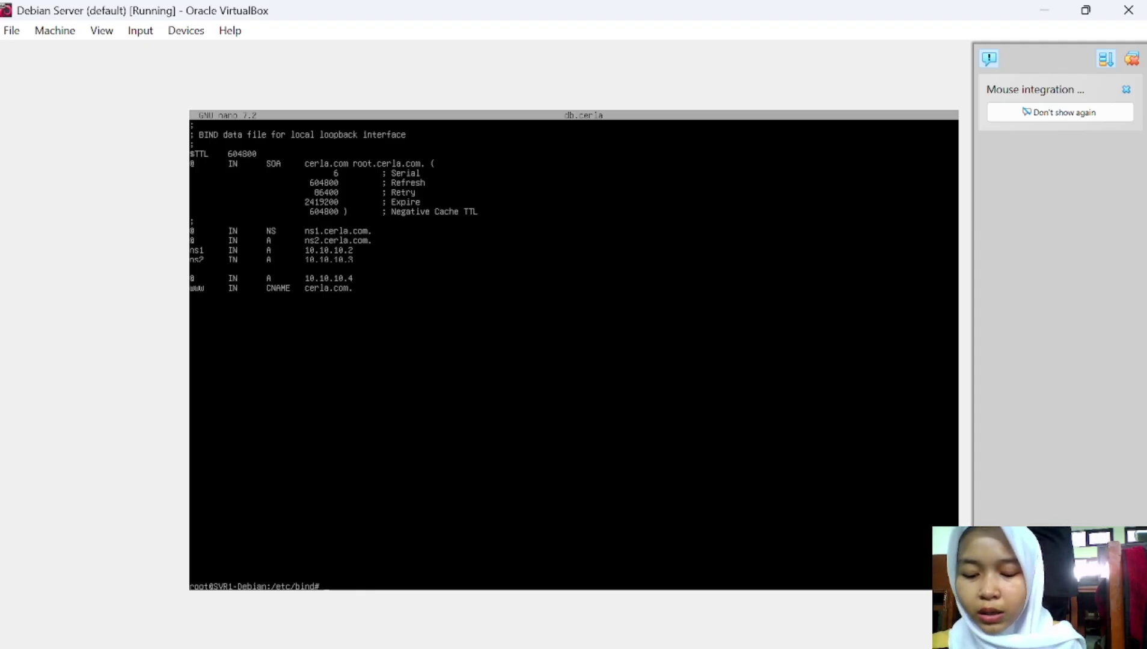
# Open the reverse zone file db.10 in nano and set the Serial value in its SOA record to 6.
pyautogui.write('no db')
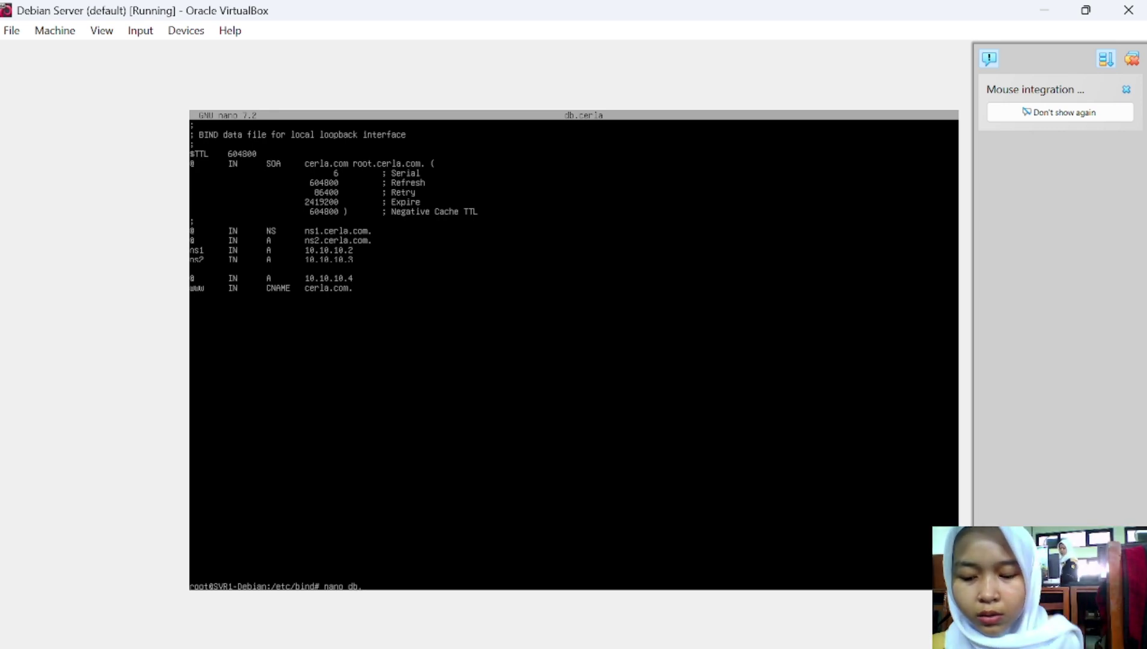
pyautogui.write('.10')
pyautogui.press('Return')
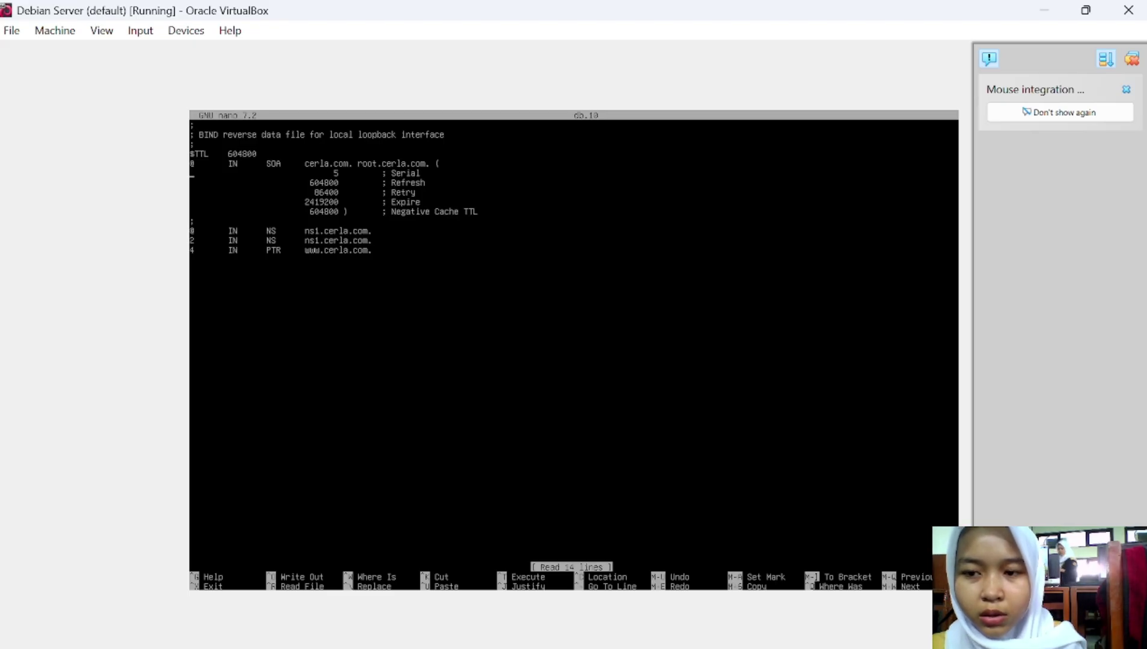
pyautogui.press('BackSpace')
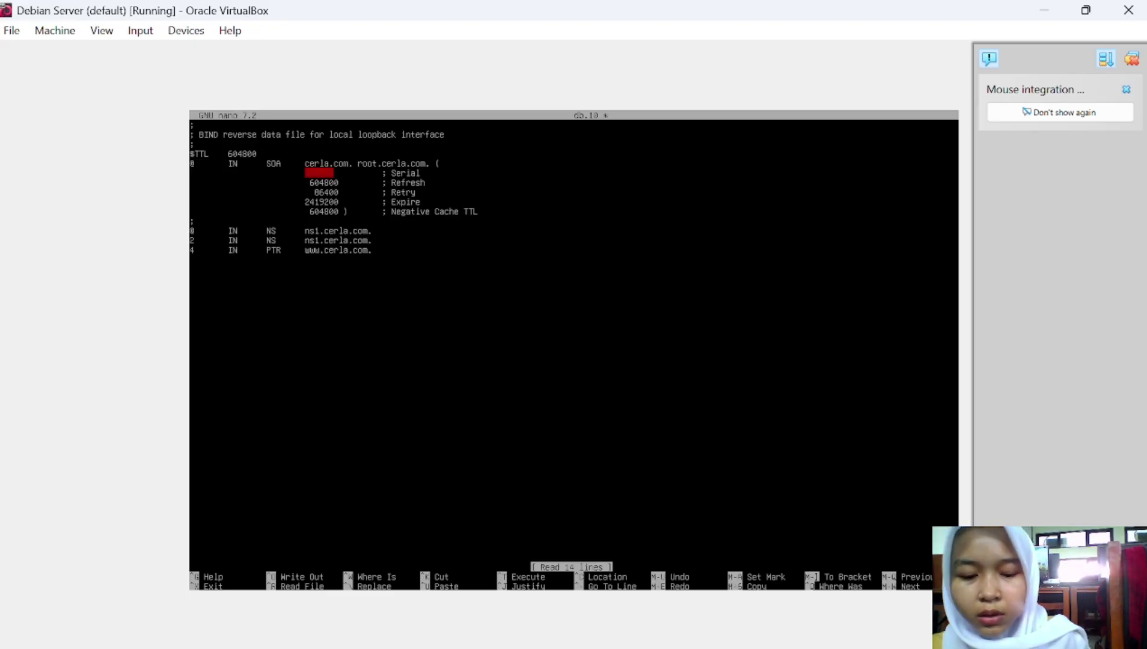
pyautogui.write('6')
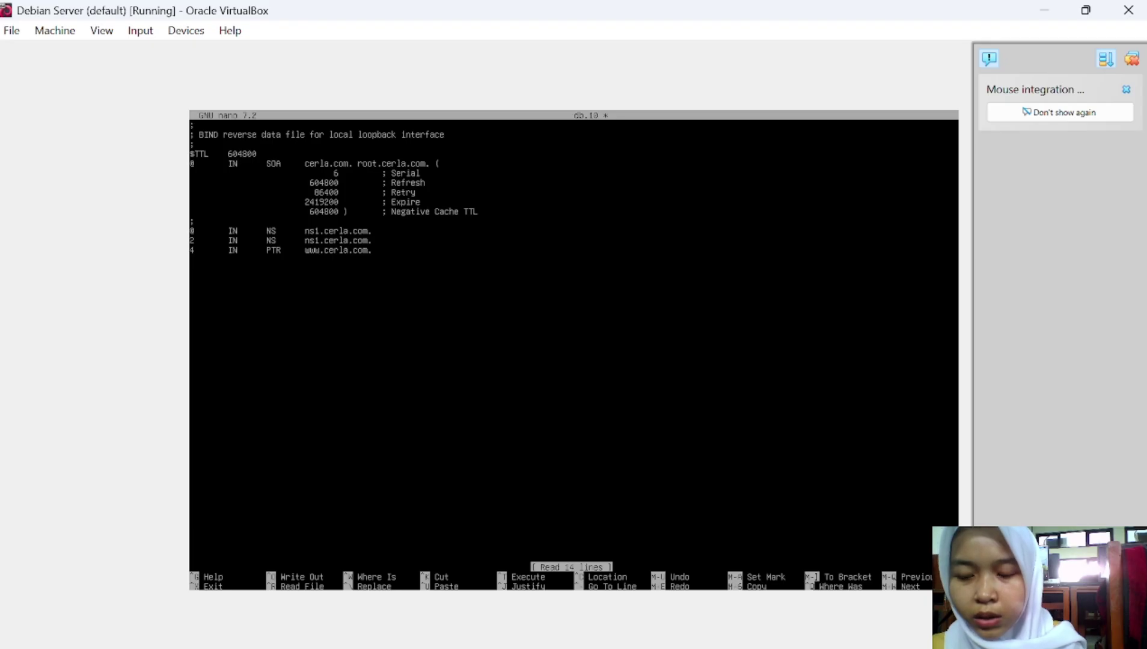
# Insert the record 3 IN NS ns2.cerla.com. between the 2 and 4 entries of db.10.
pyautogui.press('Down')
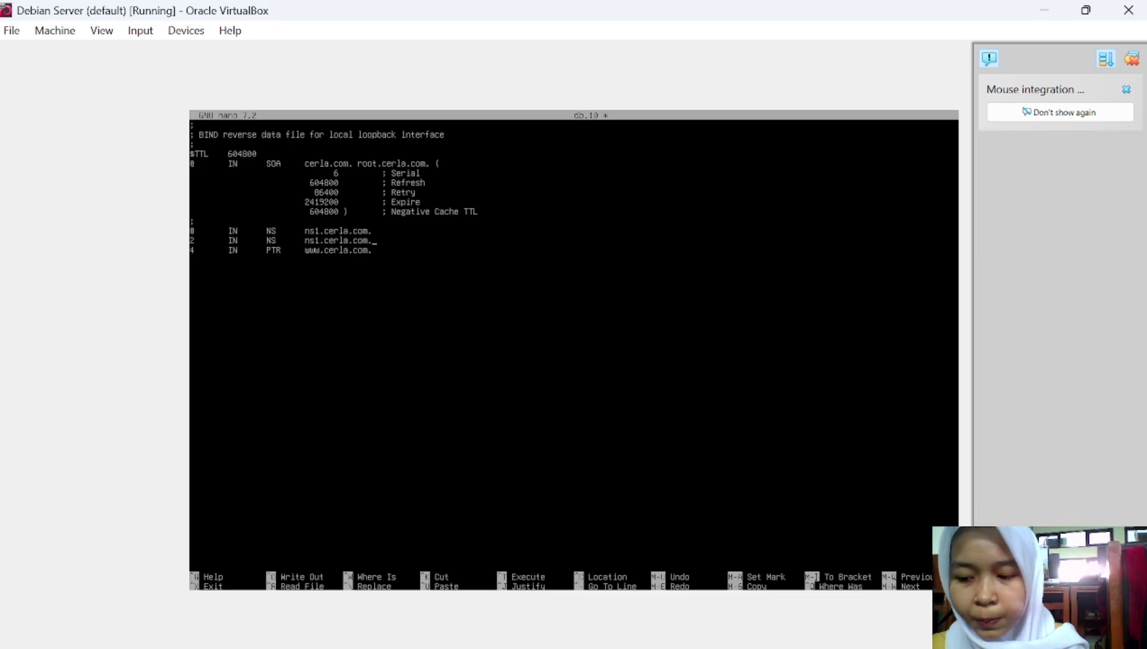
pyautogui.press('Return')
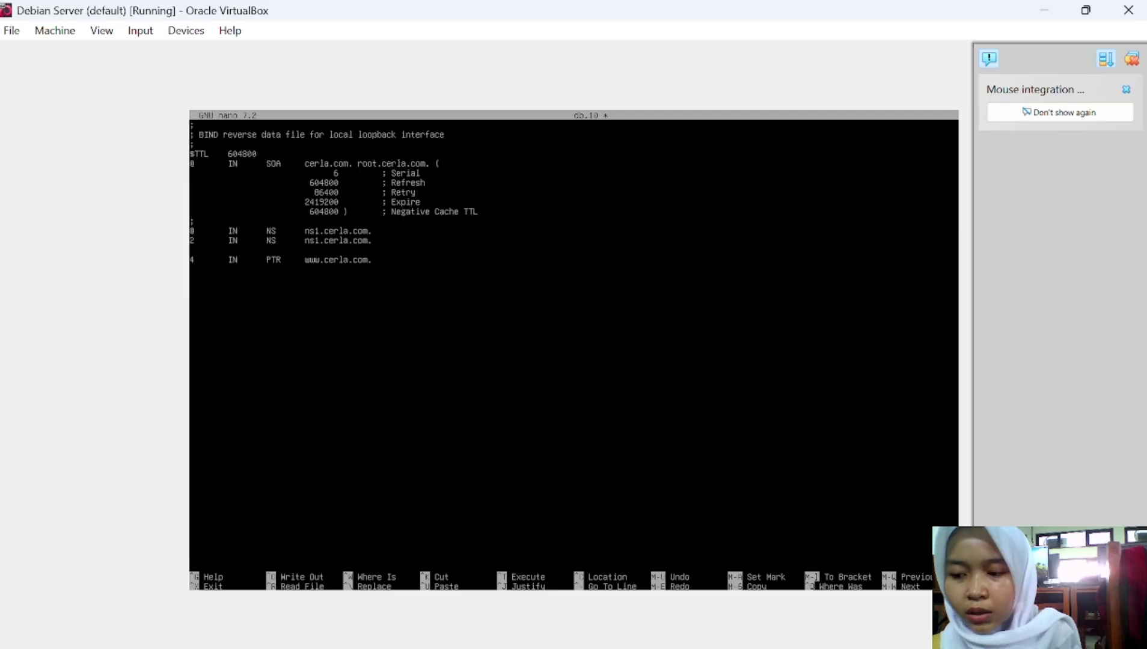
pyautogui.write('3\t')
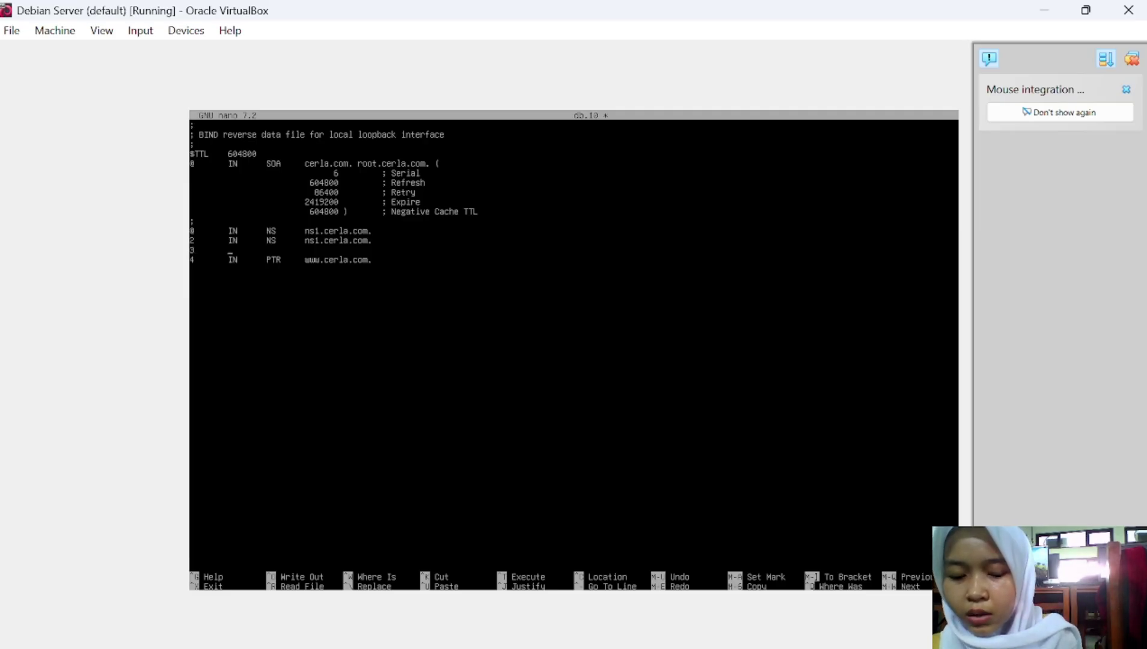
pyautogui.write('IN\t')
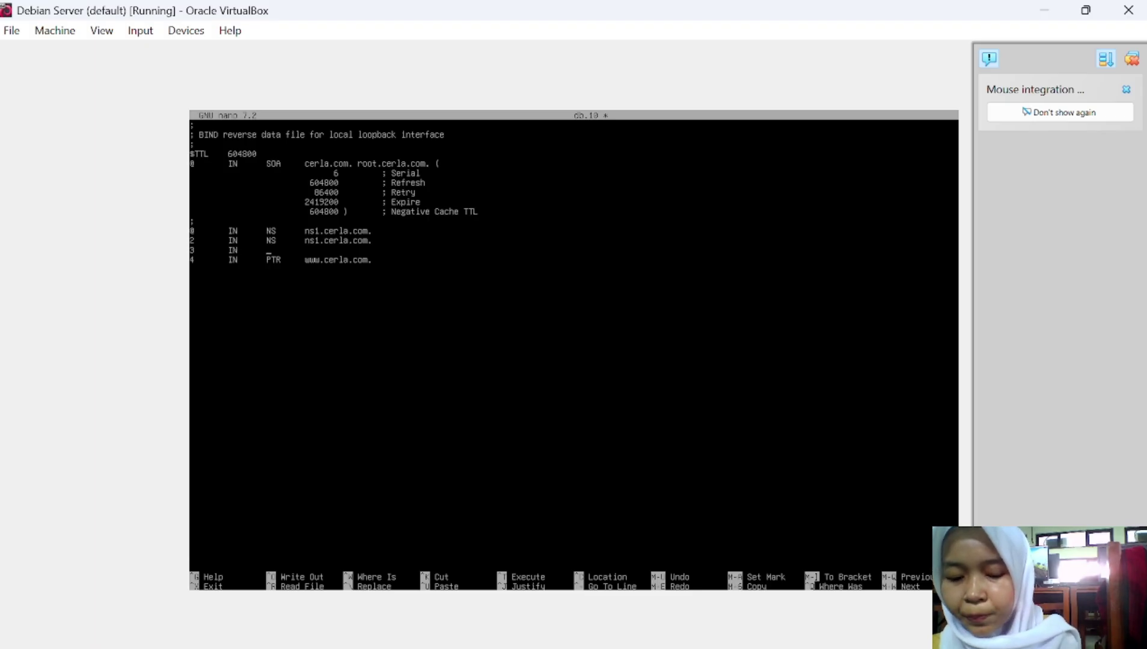
pyautogui.write('NS\t')
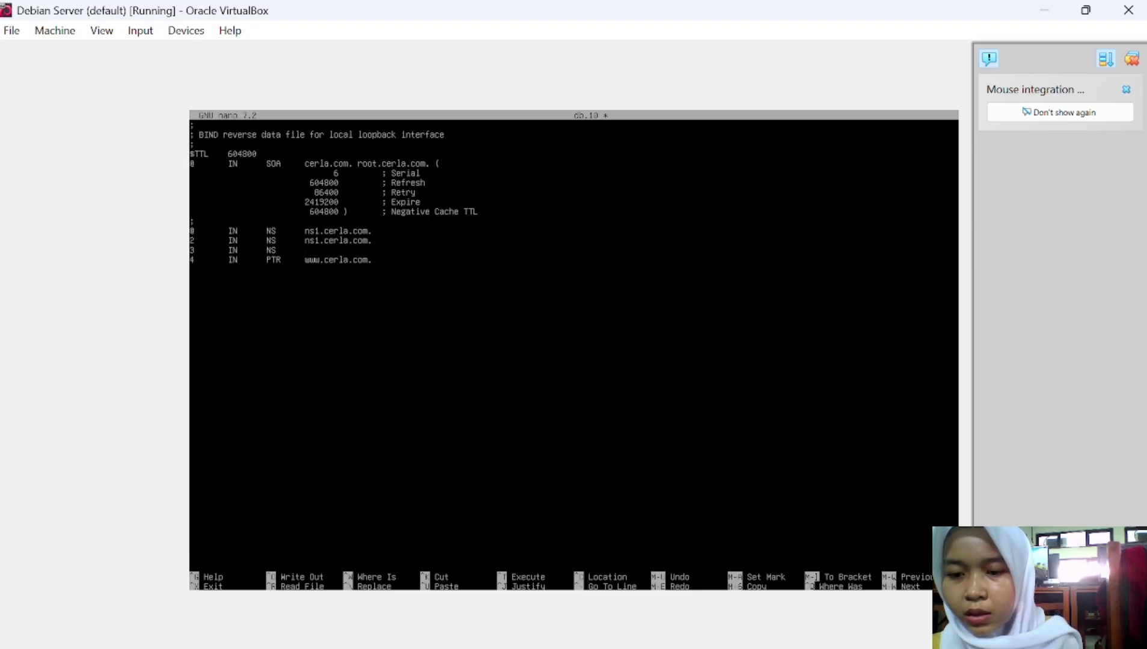
pyautogui.write('ns2')
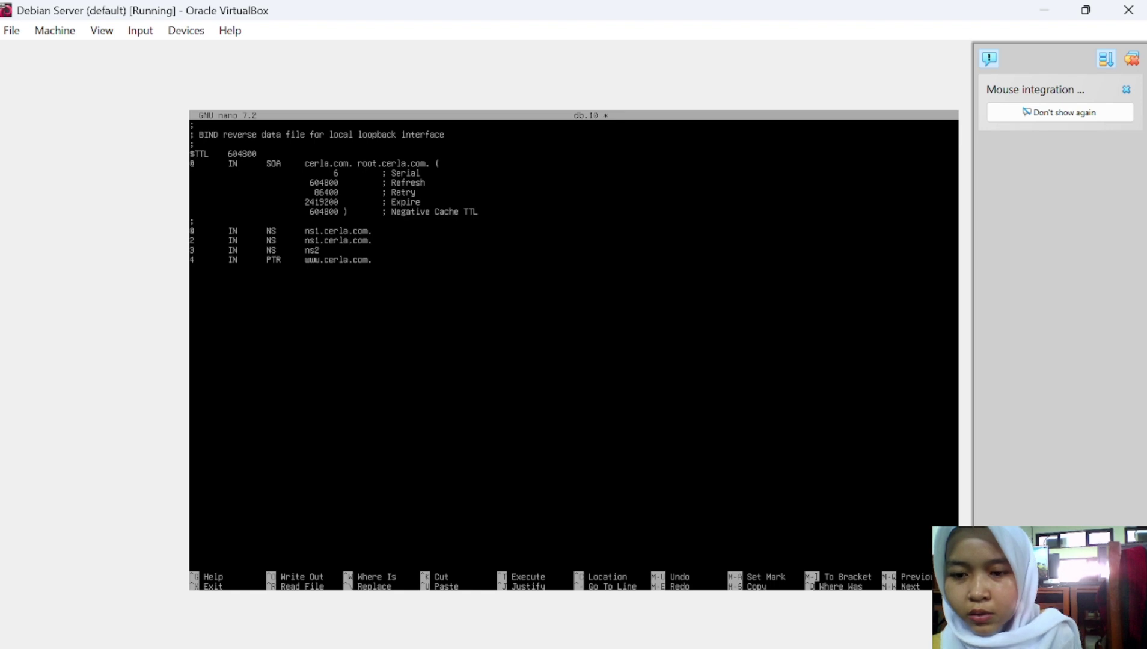
pyautogui.write('.cer')
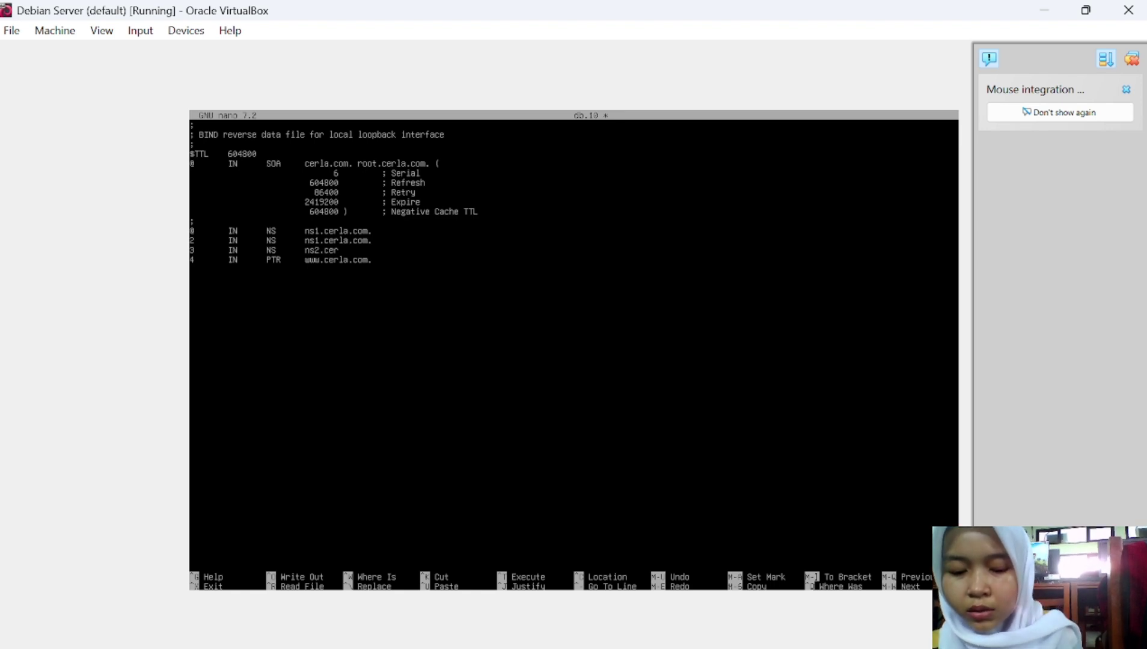
pyautogui.write('la.com.')
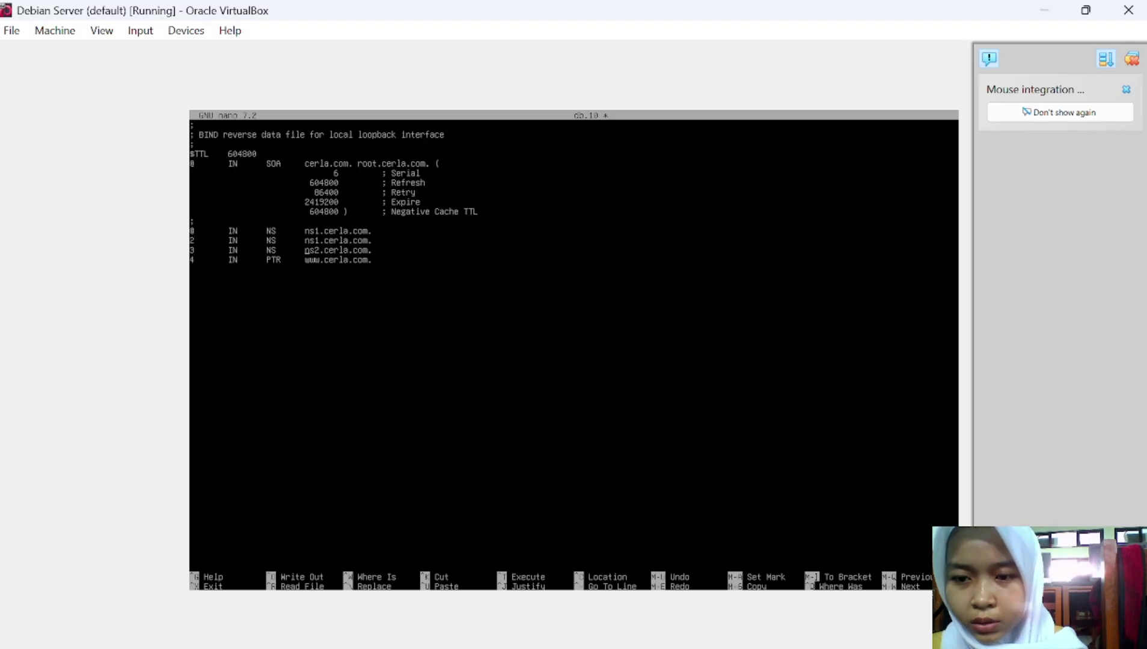
# Change the record type of the ns2.cerla.com. entry to PTR, and save and close db.10.
pyautogui.press('Left')
pyautogui.press('BackSpace')
pyautogui.press('BackSpace')
pyautogui.write('PTR')
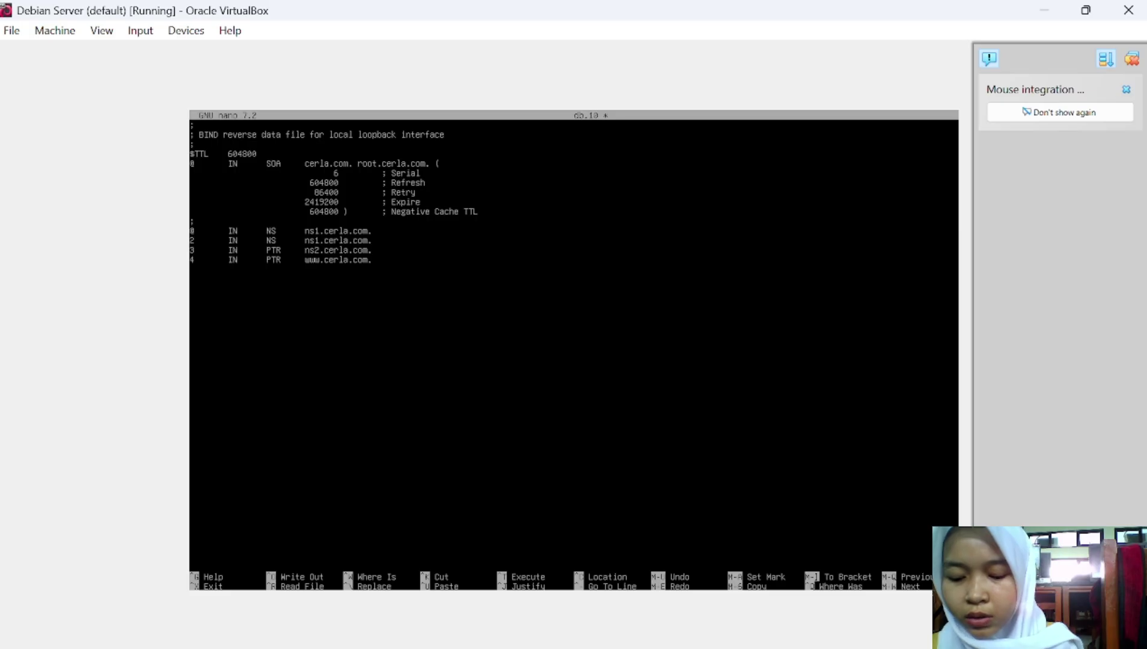
pyautogui.hotkey('ctrl', 'x')
pyautogui.press('y')
pyautogui.press('Return')
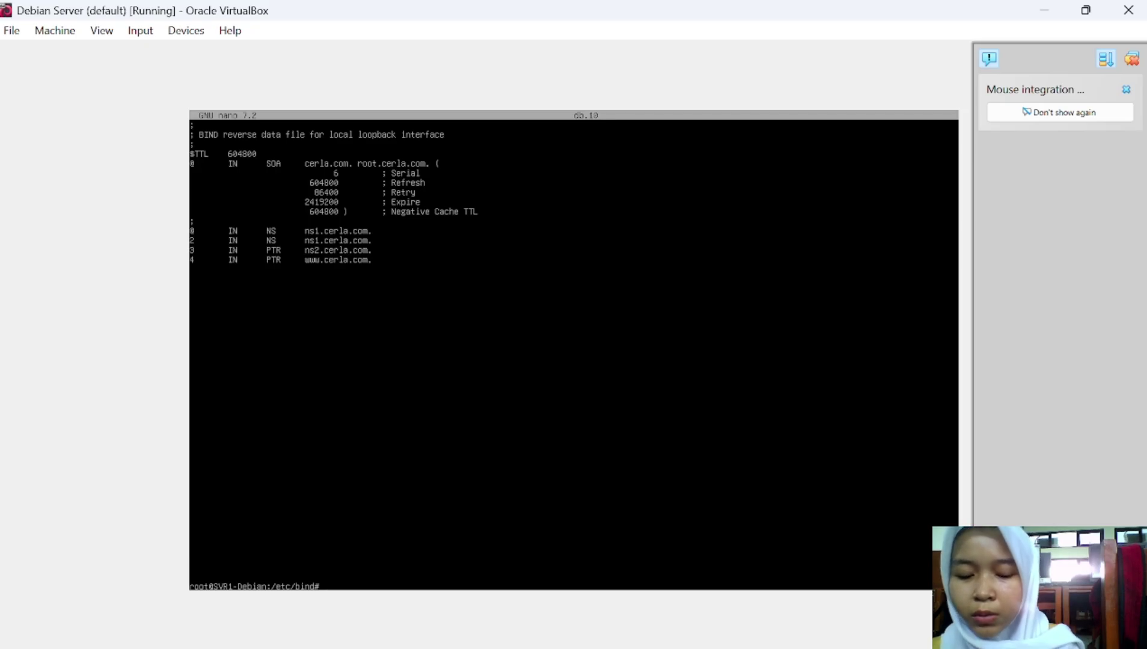
# Check the forward zone cerla.com against the file db.cerla with named-checkzone.
pyautogui.write('named')
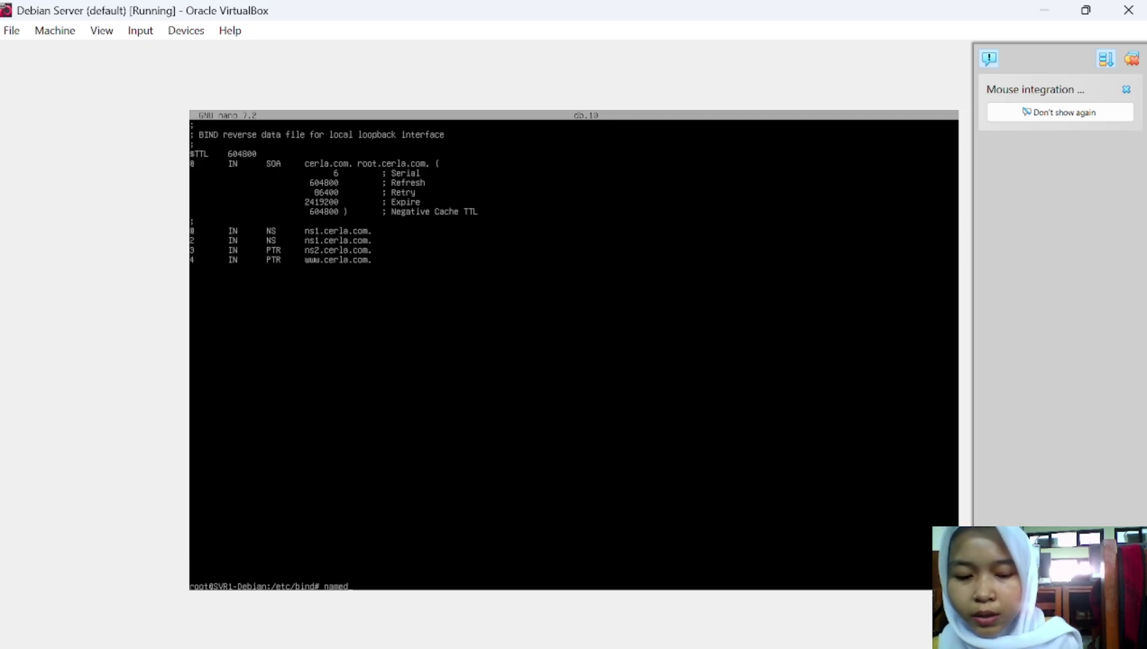
pyautogui.write('-checkz')
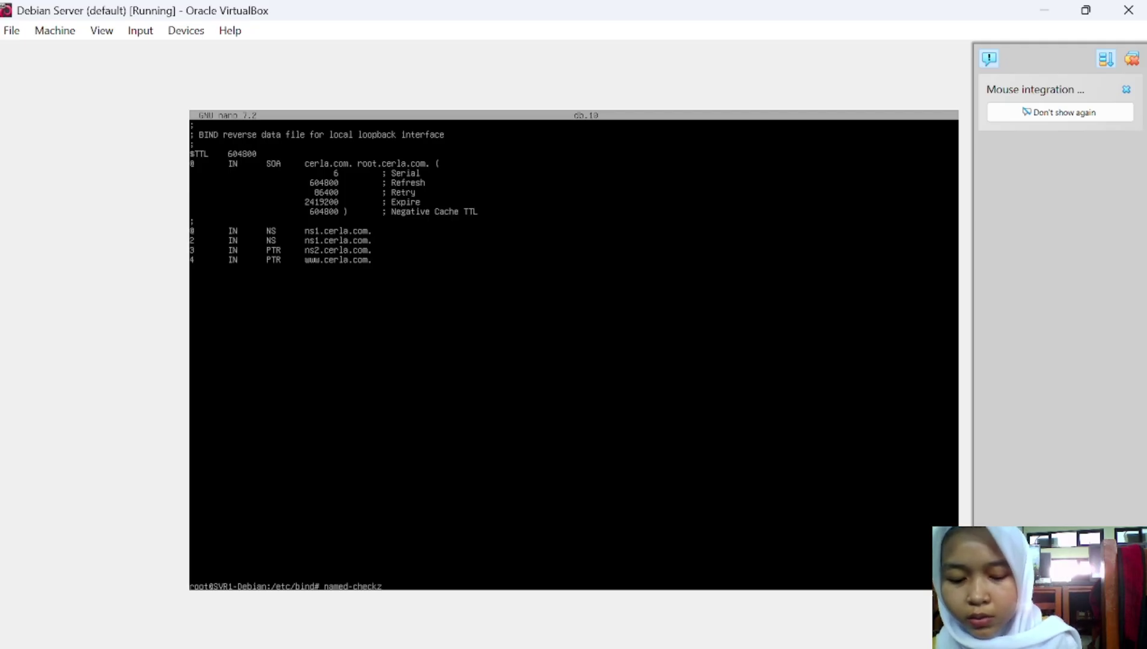
pyautogui.write('one')
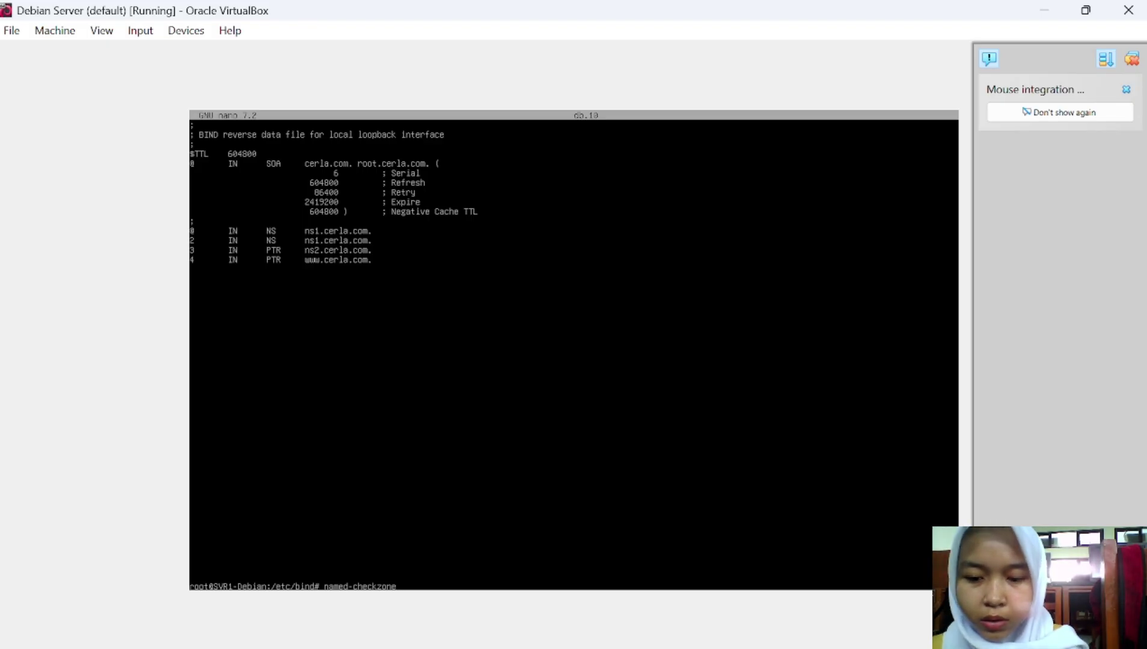
pyautogui.write(' cerla.')
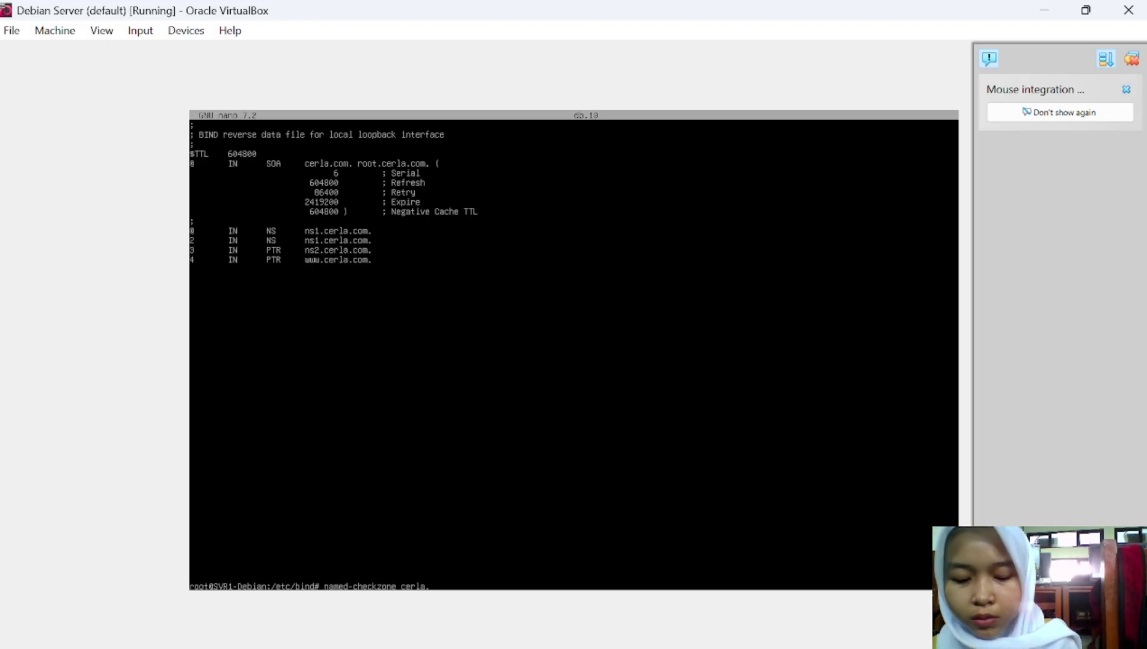
pyautogui.write('com d')
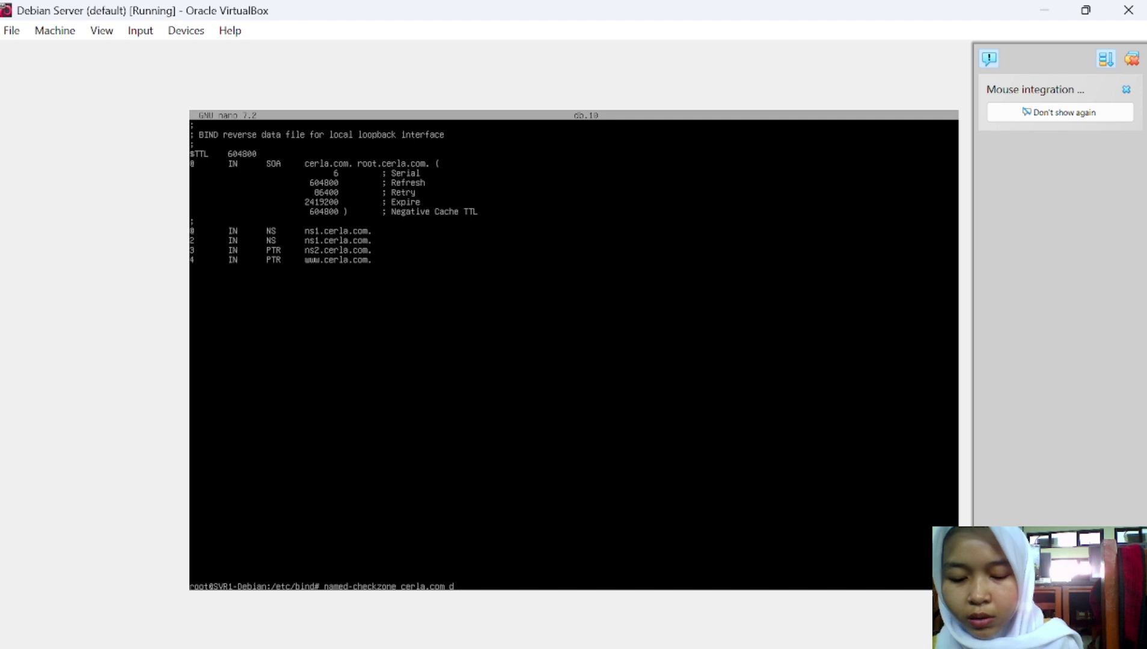
pyautogui.write('b.cer')
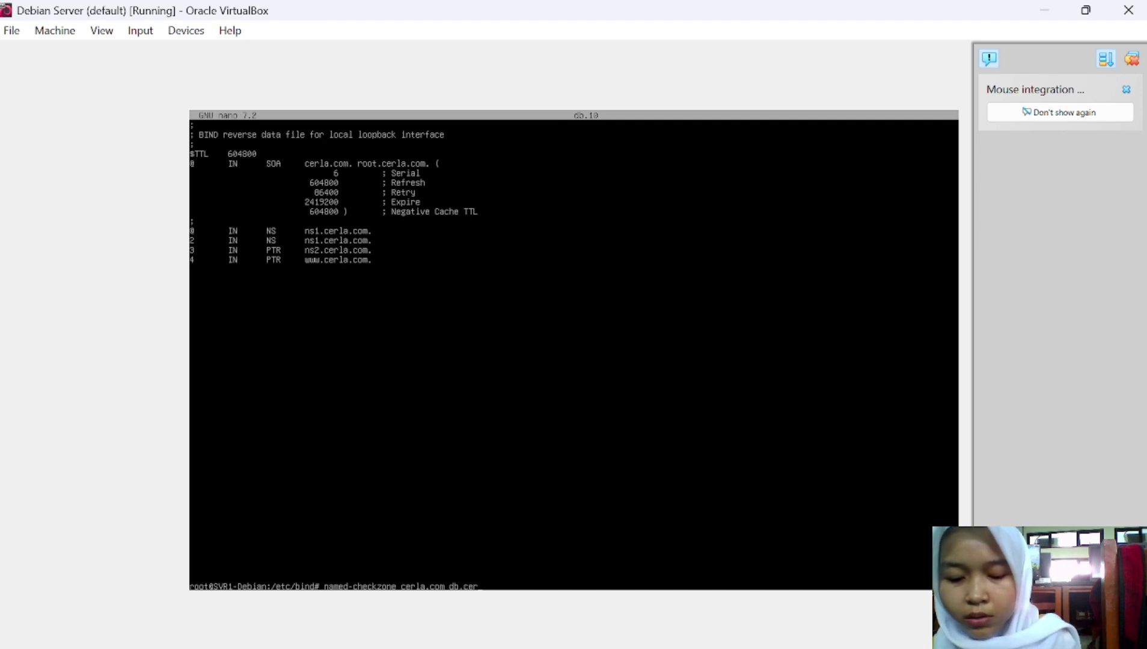
pyautogui.write('la')
pyautogui.press('Return')
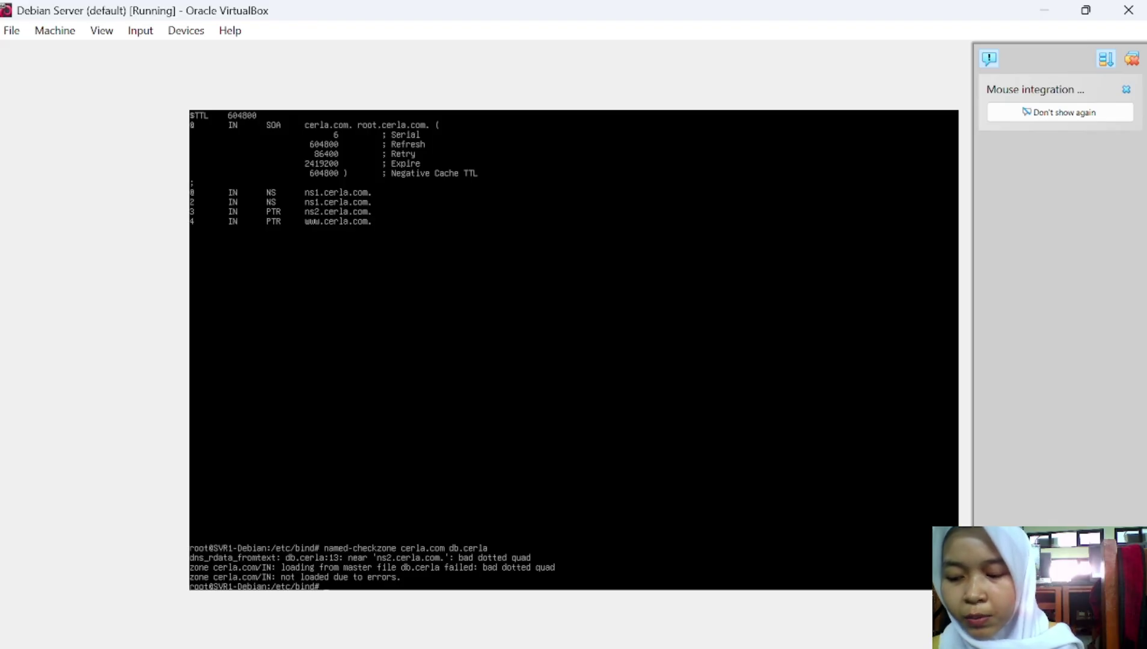
# Edit the forward zone file db.cerla in nano, changing the record type of the ns2.cerla.com. entry to NS, and save and close it.
pyautogui.write('na')
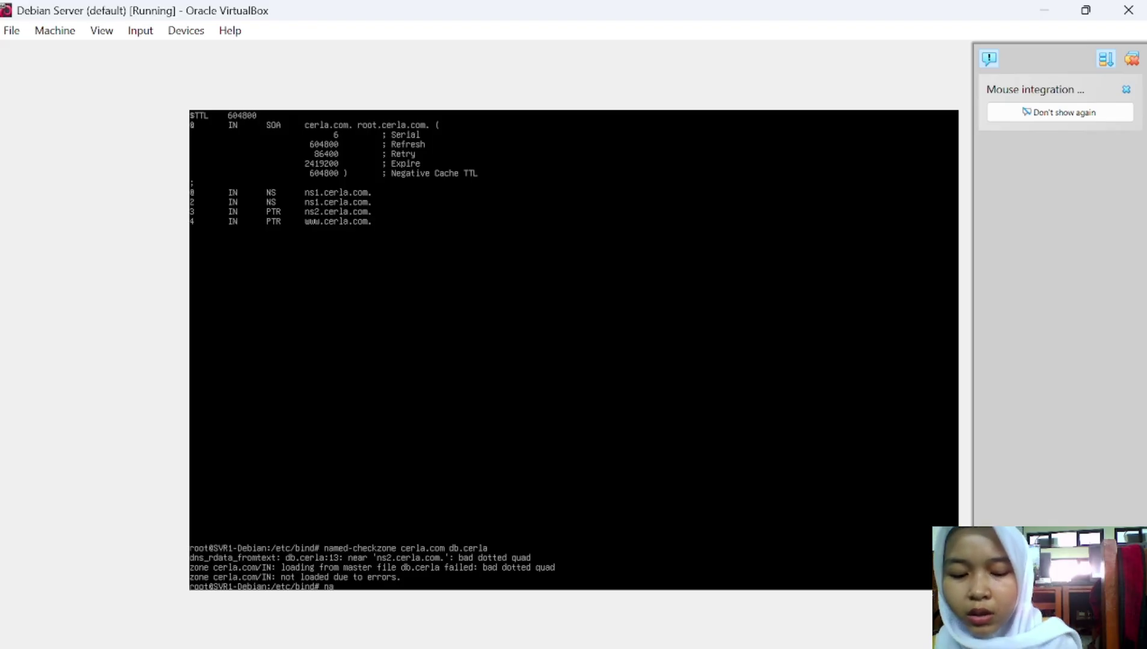
pyautogui.write('no db.cerla')
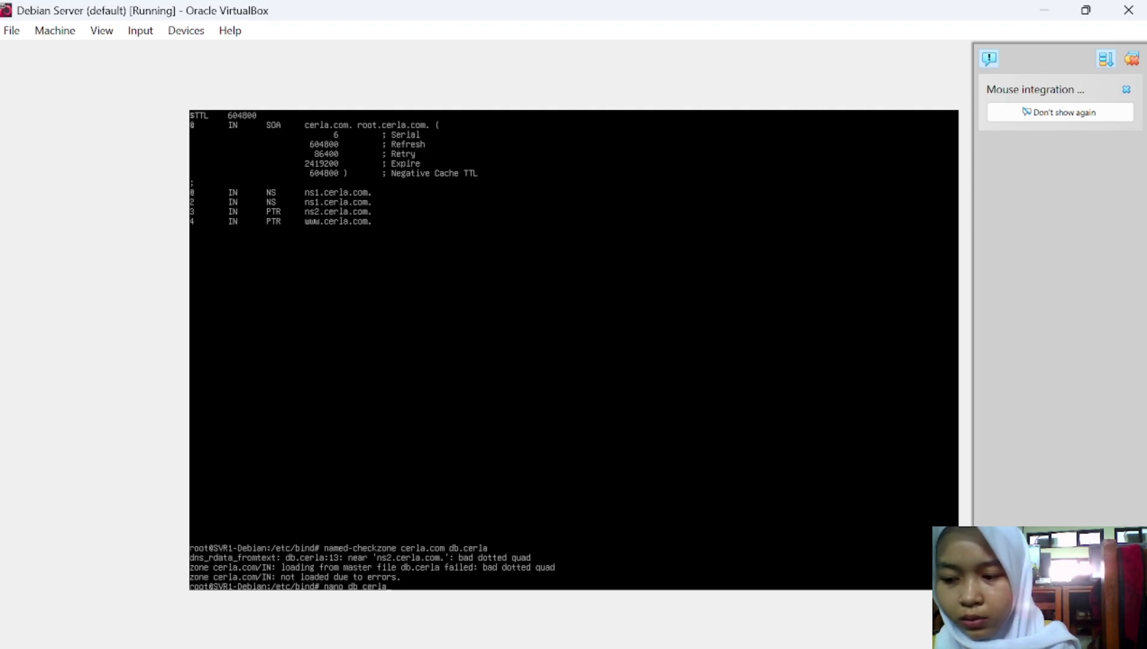
pyautogui.press('Return')
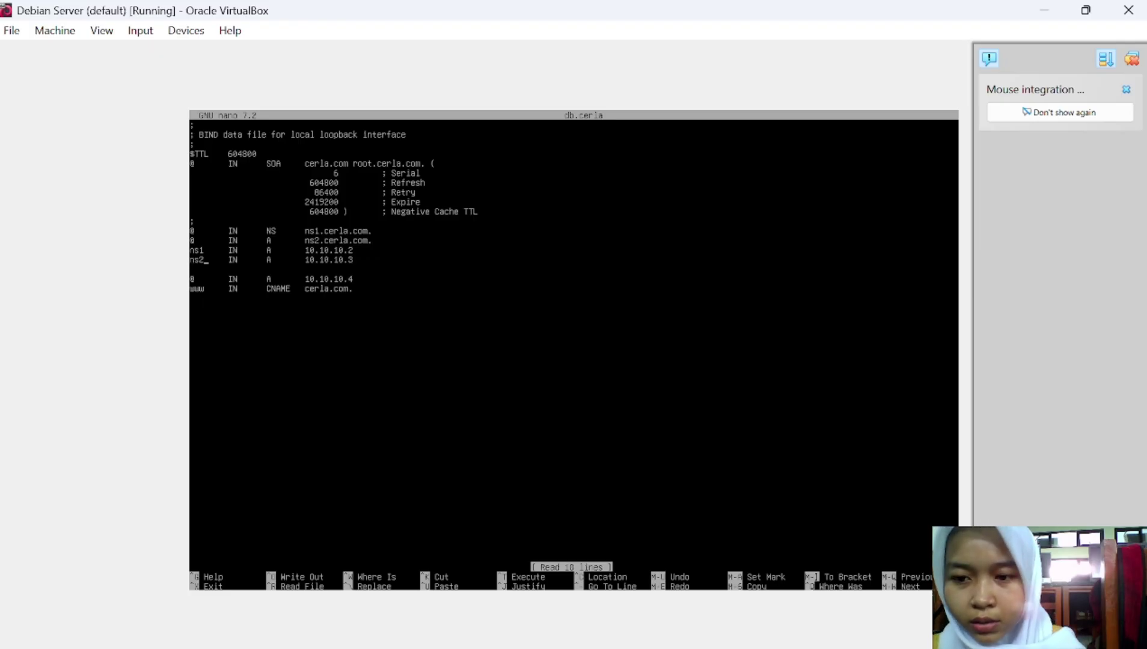
pyautogui.press('Right')
pyautogui.press('Right')
pyautogui.press('Right')
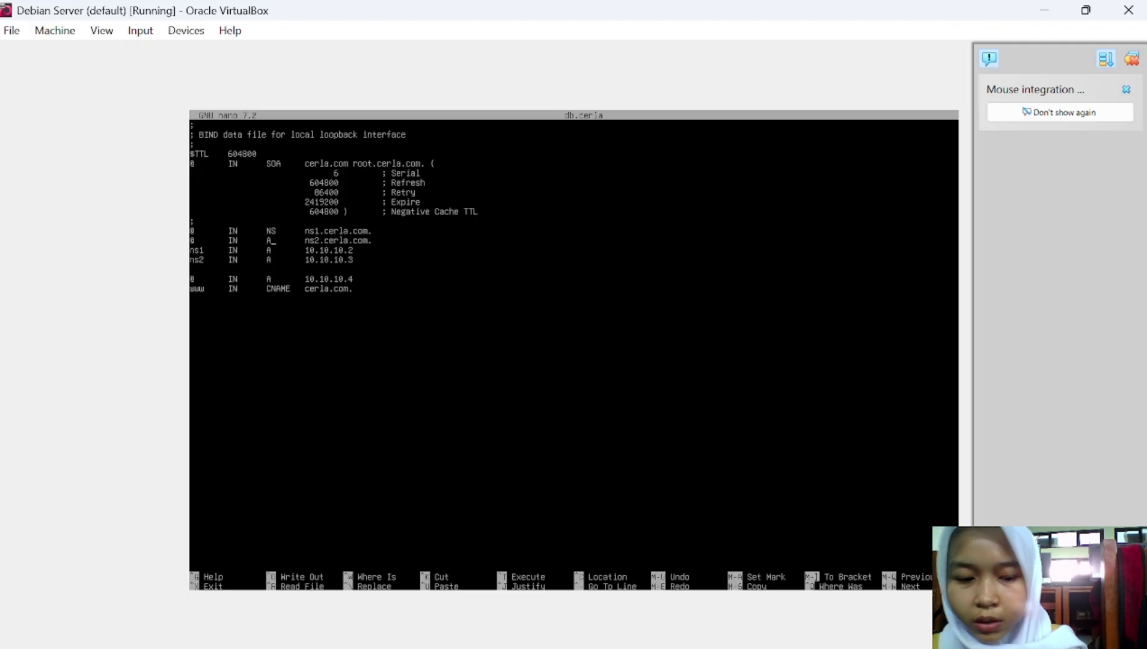
pyautogui.press('BackSpace')
pyautogui.write('NS')
pyautogui.hotkey('ctrl', 'x')
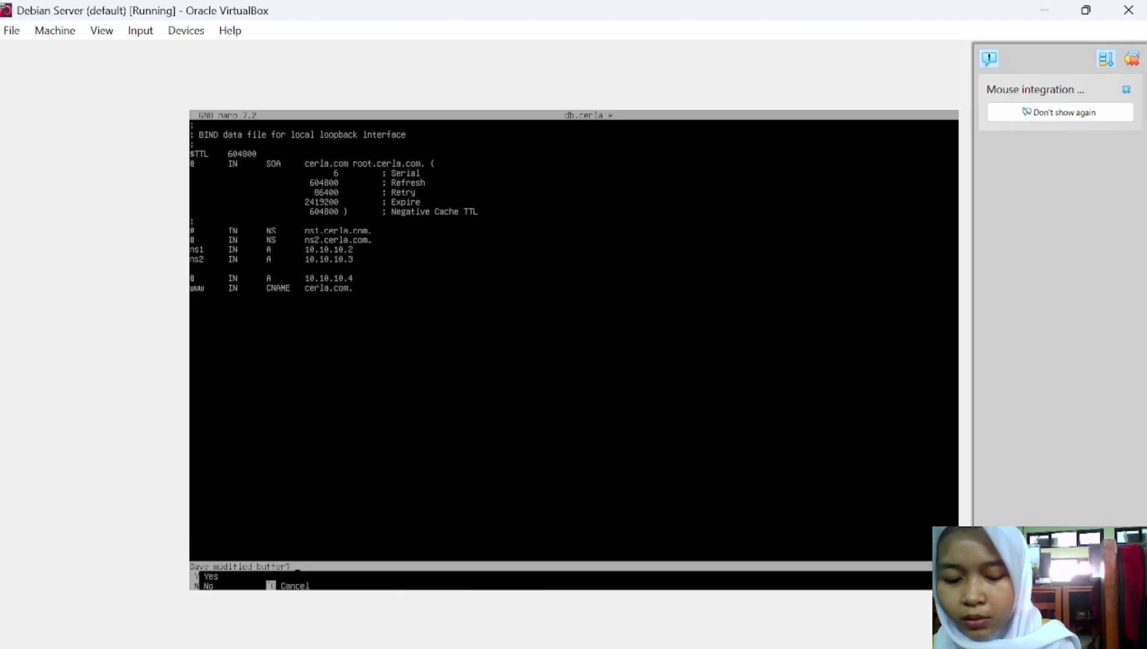
pyautogui.press('y')
pyautogui.press('Return')
pyautogui.write('y')
pyautogui.press('Return')
pyautogui.write('y')
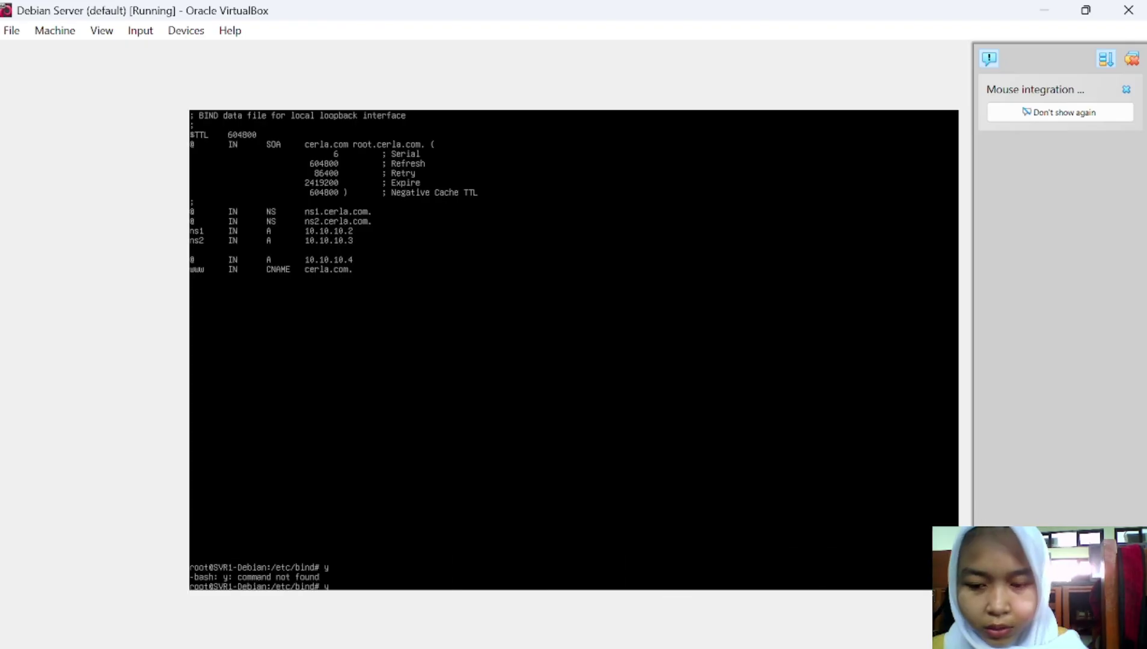
# Recheck the forward zone cerla.com against the corrected db.cerla file with named-checkzone.
pyautogui.press('Up')
pyautogui.press('Up')
pyautogui.press('Up')
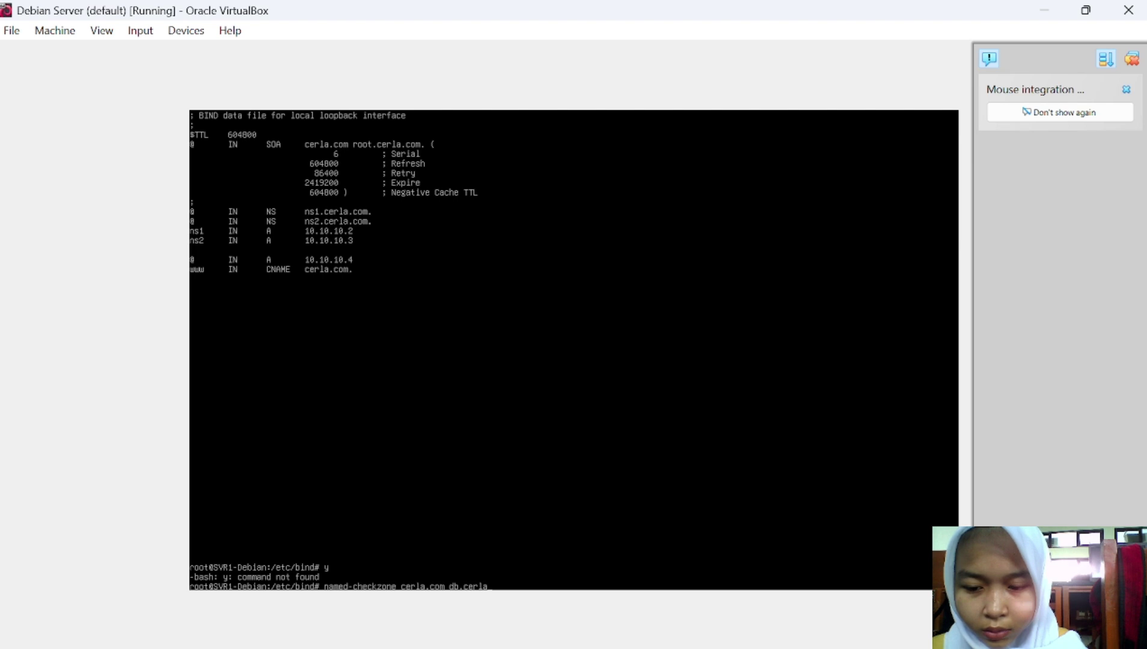
pyautogui.press('Return')
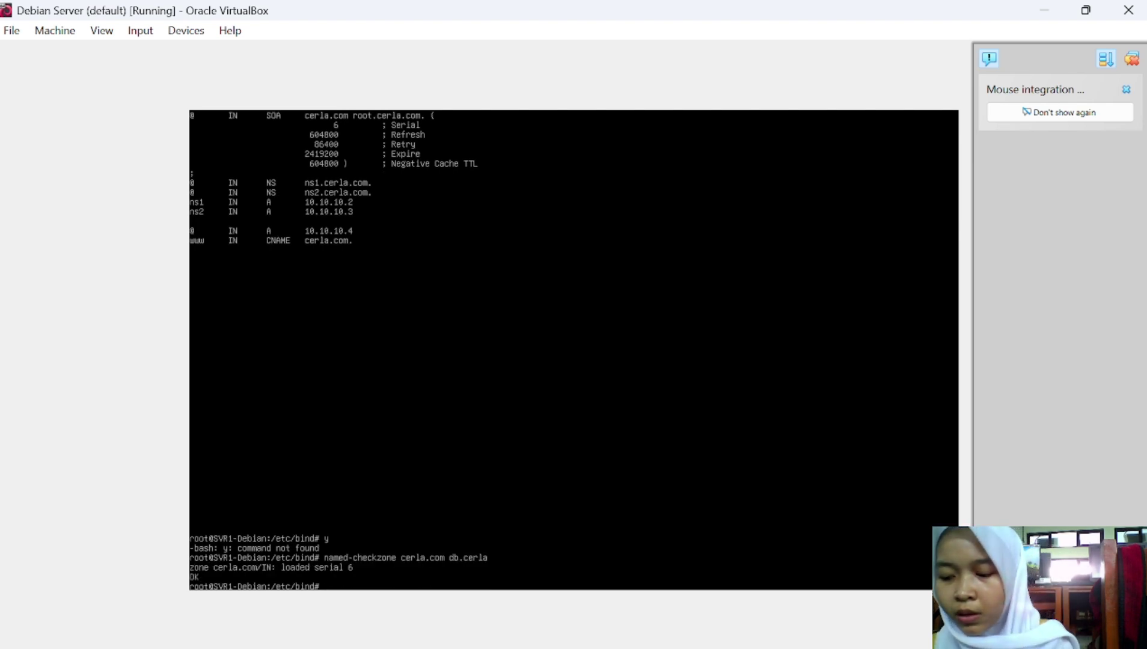
# Clear the terminal and check the reverse zone 10.10.10.in-addr.arpa against the file db.10 with named-checkzone.
pyautogui.hotkey('ctrl', 'l')
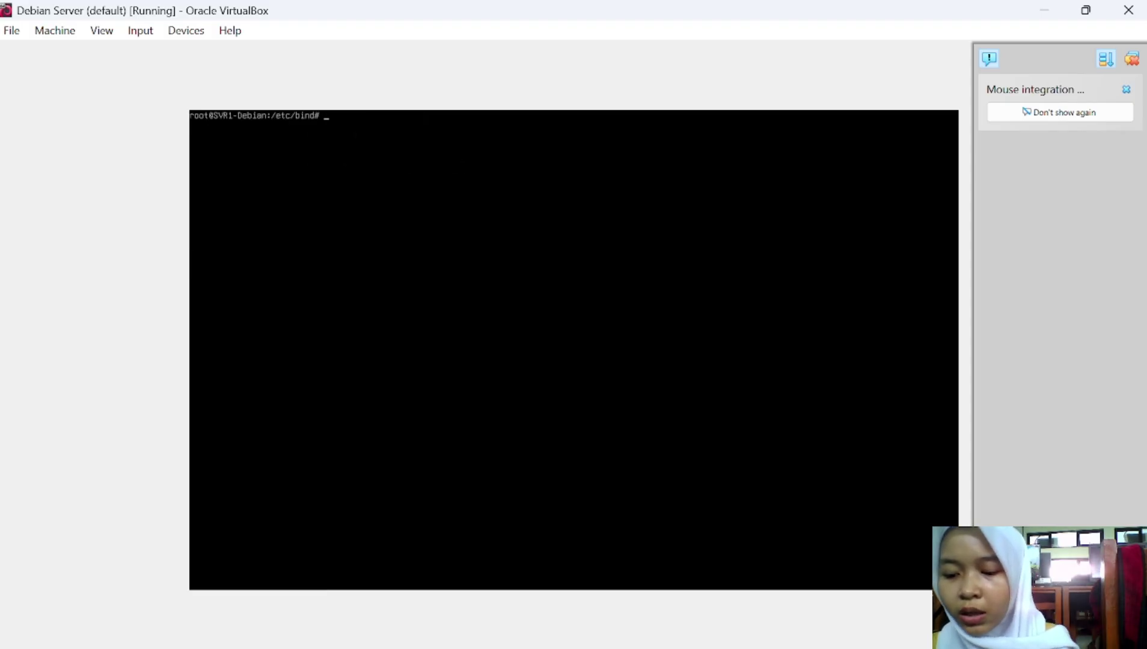
pyautogui.write('named')
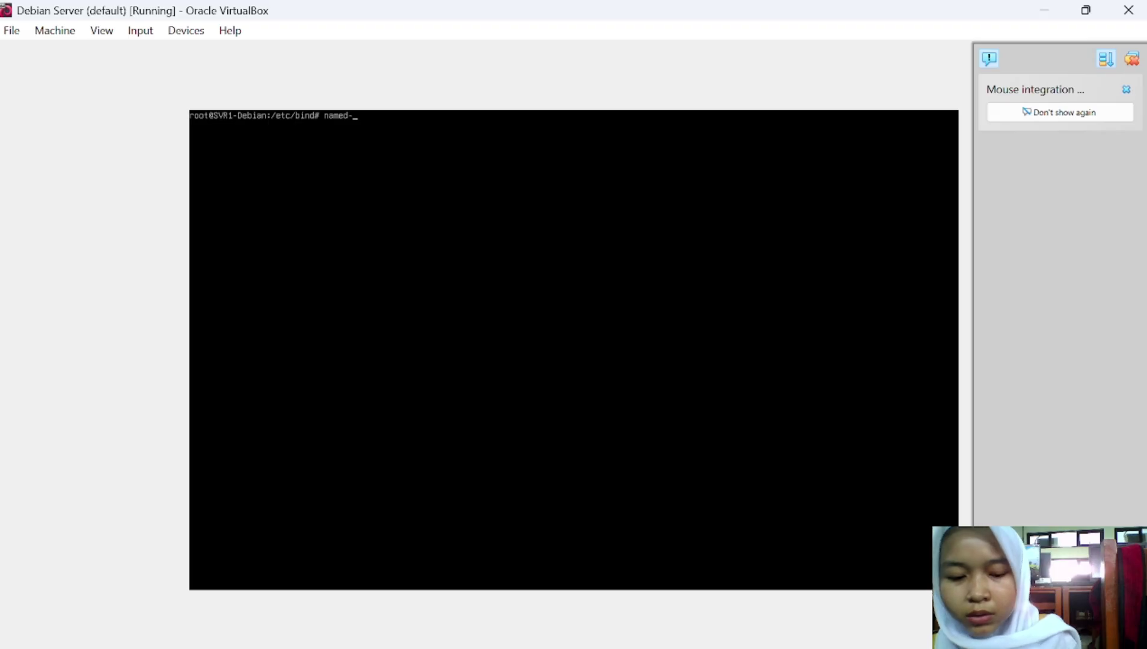
pyautogui.write('-checkz')
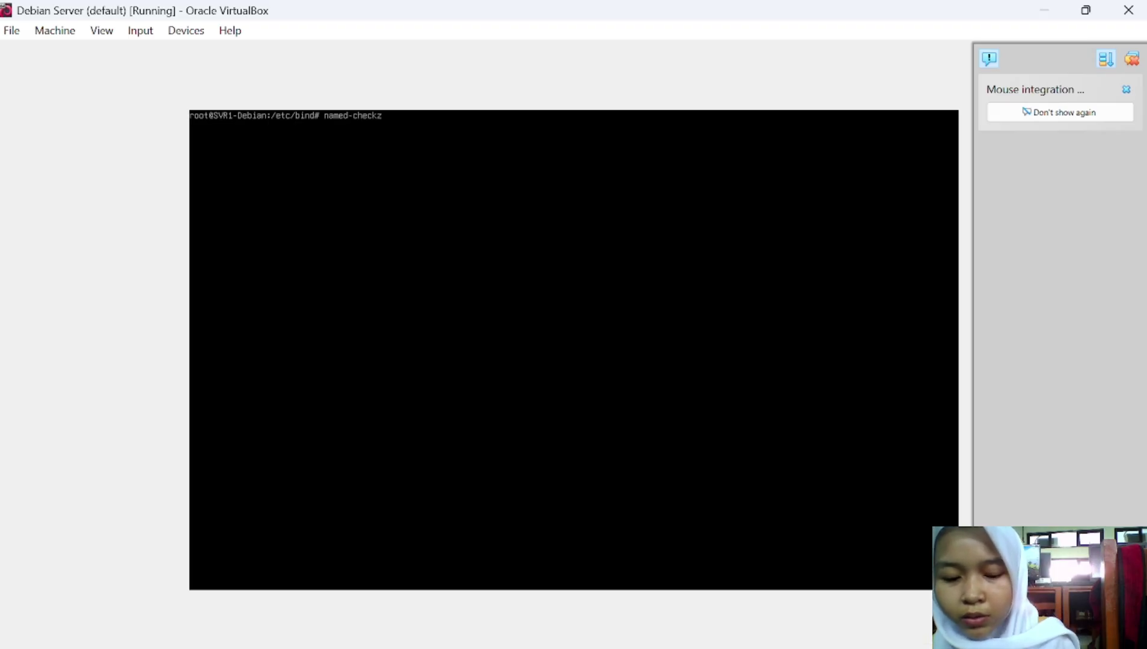
pyautogui.write('one')
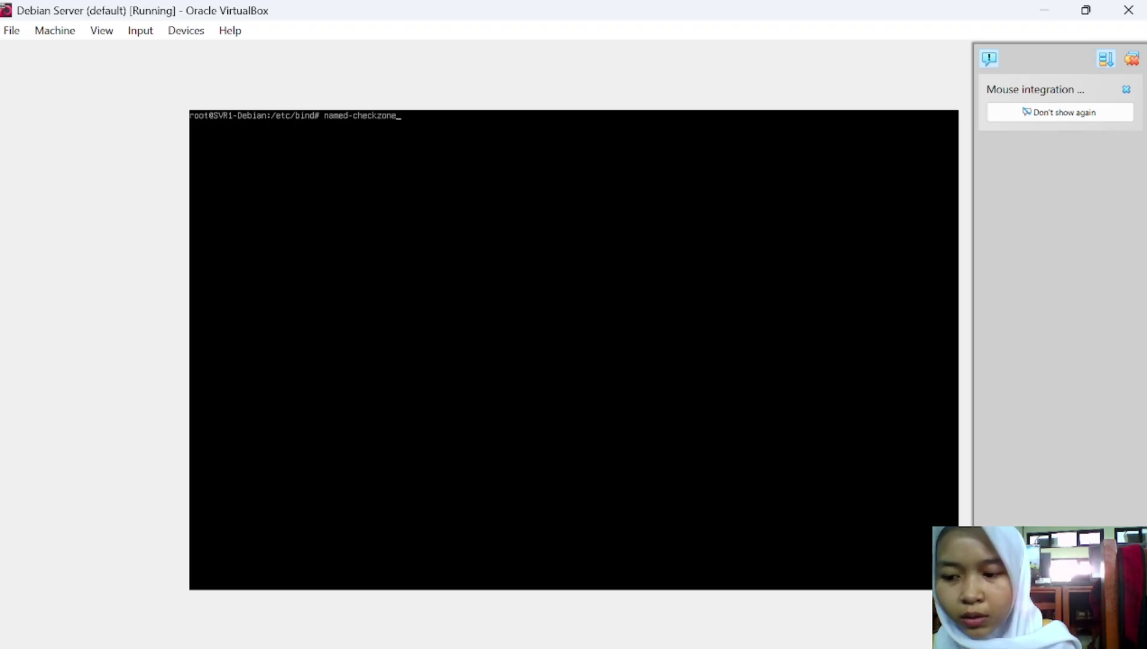
pyautogui.write(' 10.1')
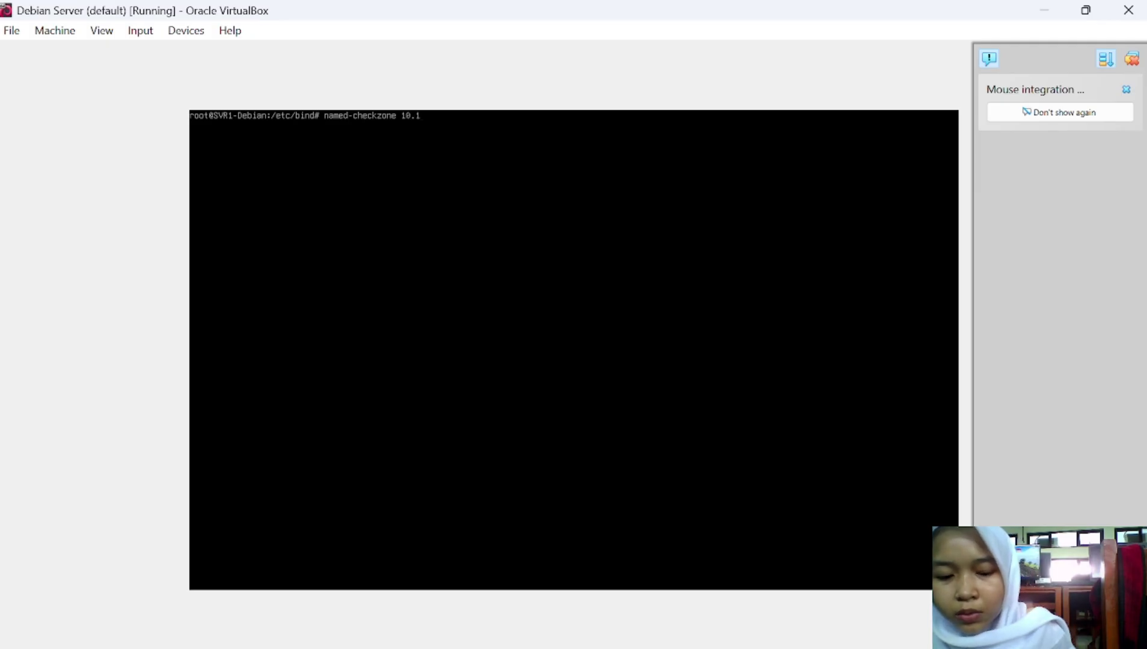
pyautogui.write('0.10')
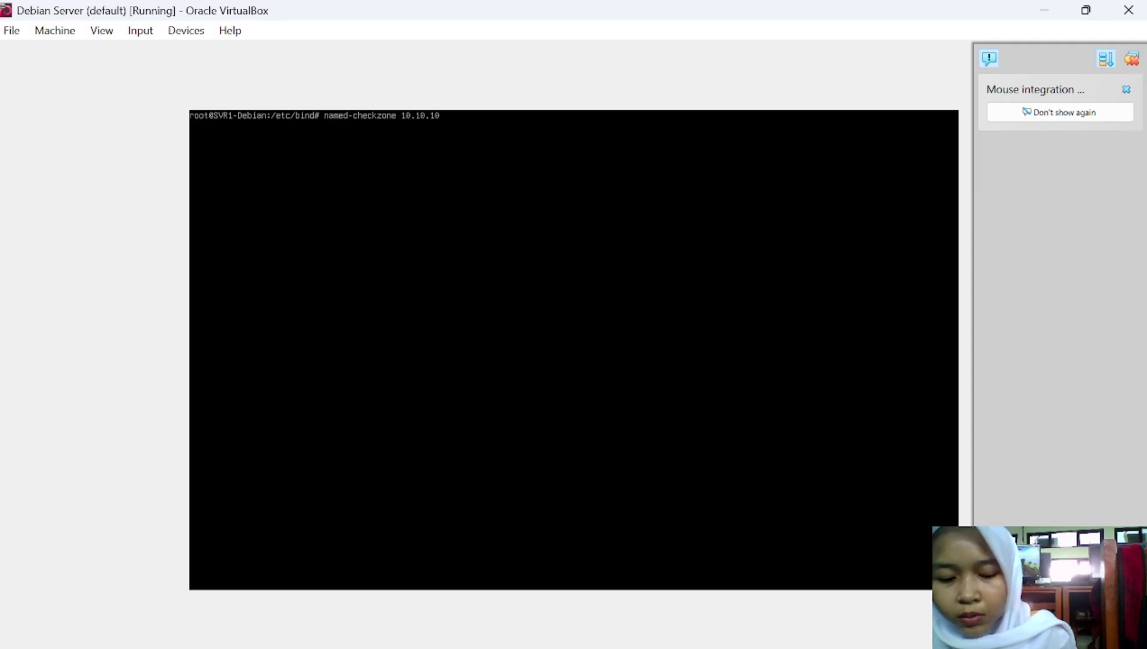
pyautogui.write('.in addr.')
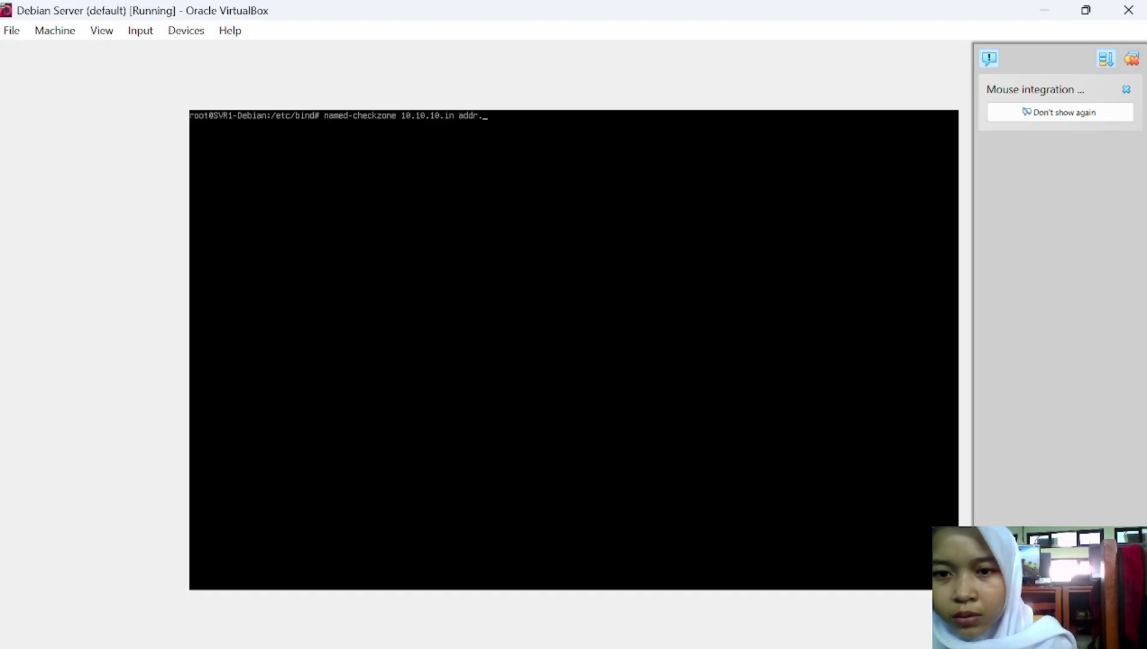
pyautogui.press('BackSpace')
pyautogui.press('BackSpace')
pyautogui.press('BackSpace')
pyautogui.press('BackSpace')
pyautogui.press('BackSpace')
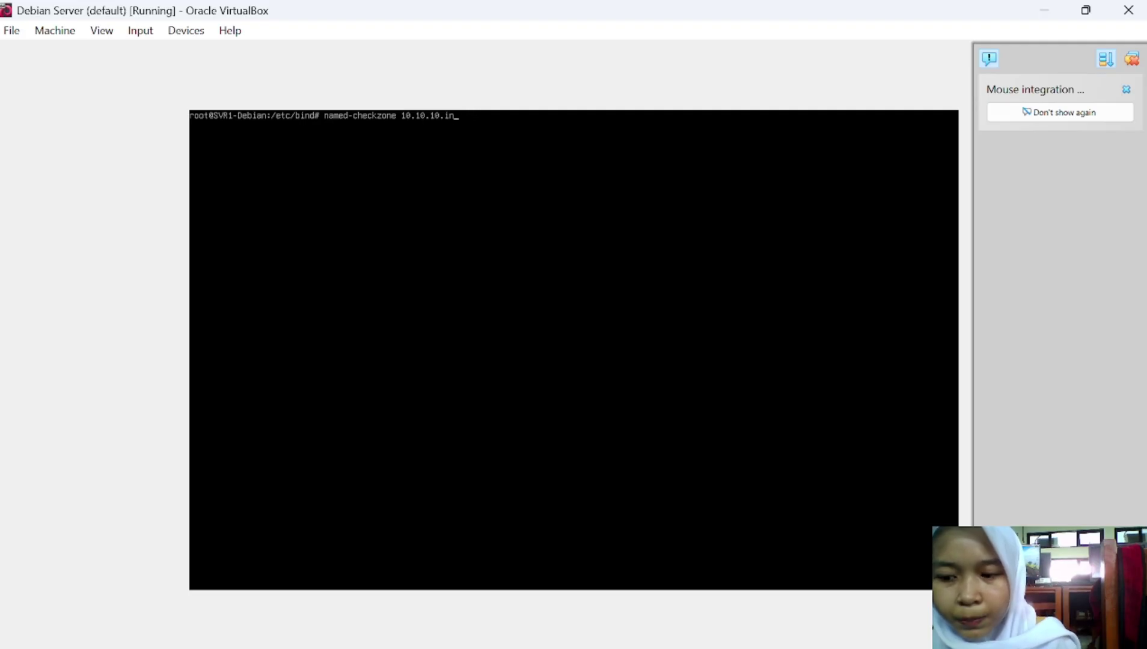
pyautogui.write('-addr')
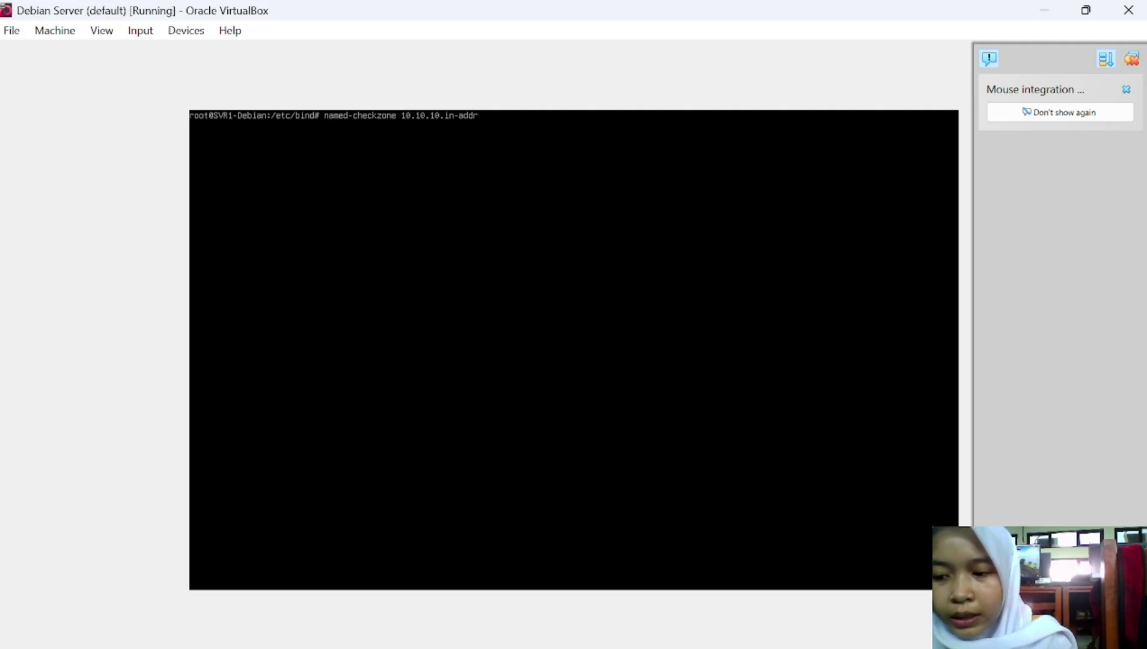
pyautogui.write('.arp')
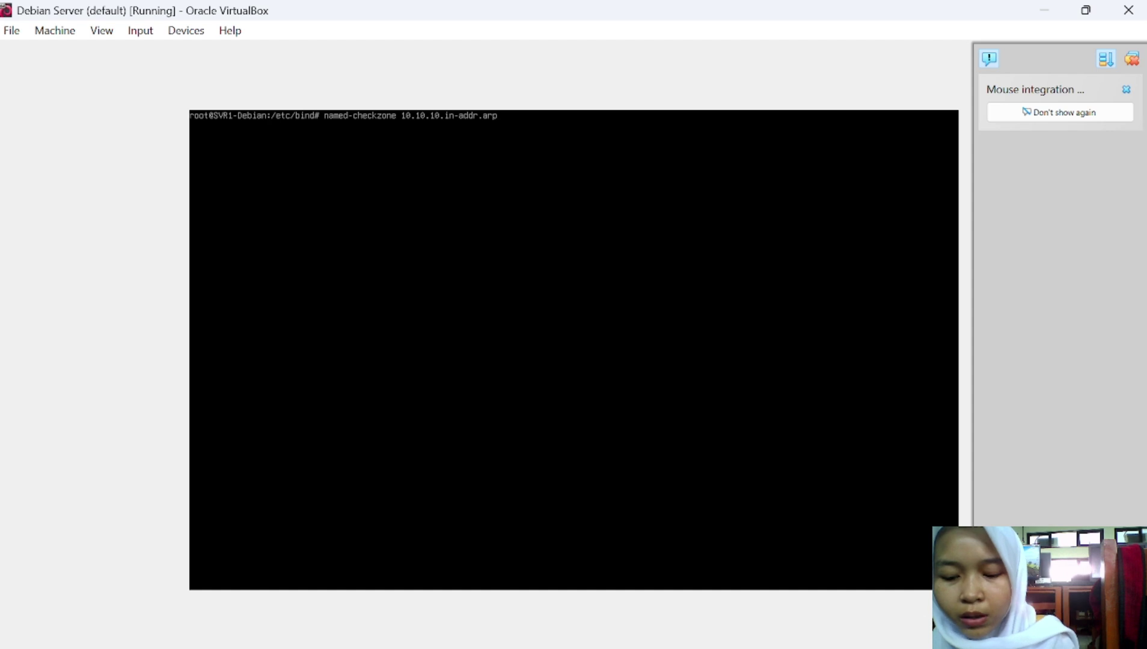
pyautogui.write('a db.')
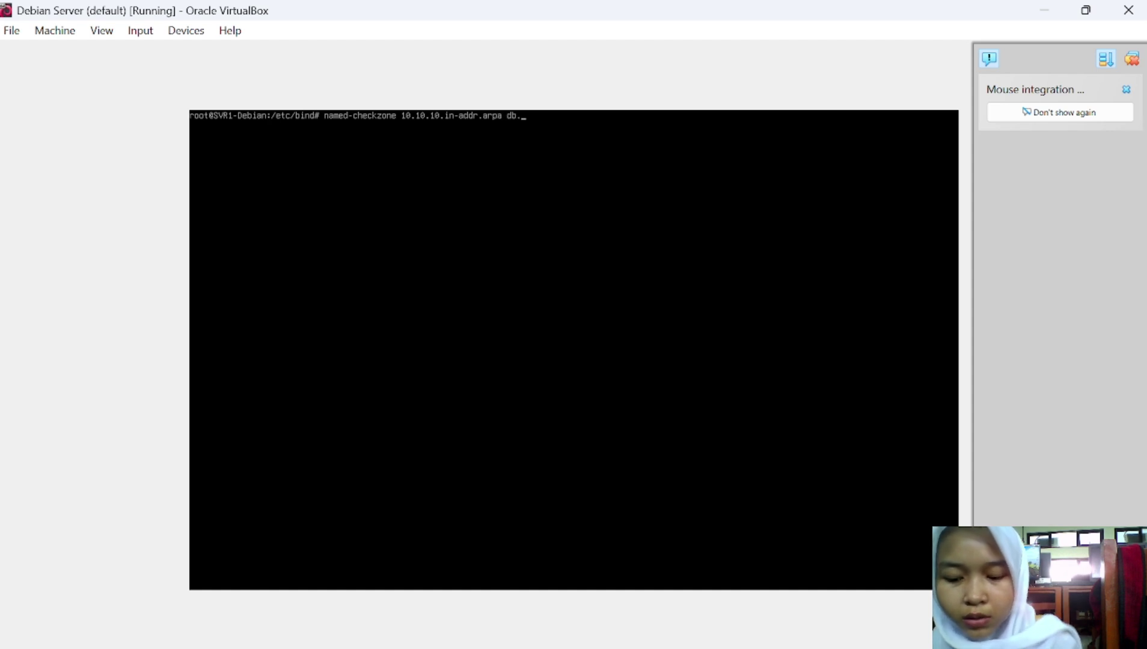
pyautogui.write('10')
pyautogui.press('Return')
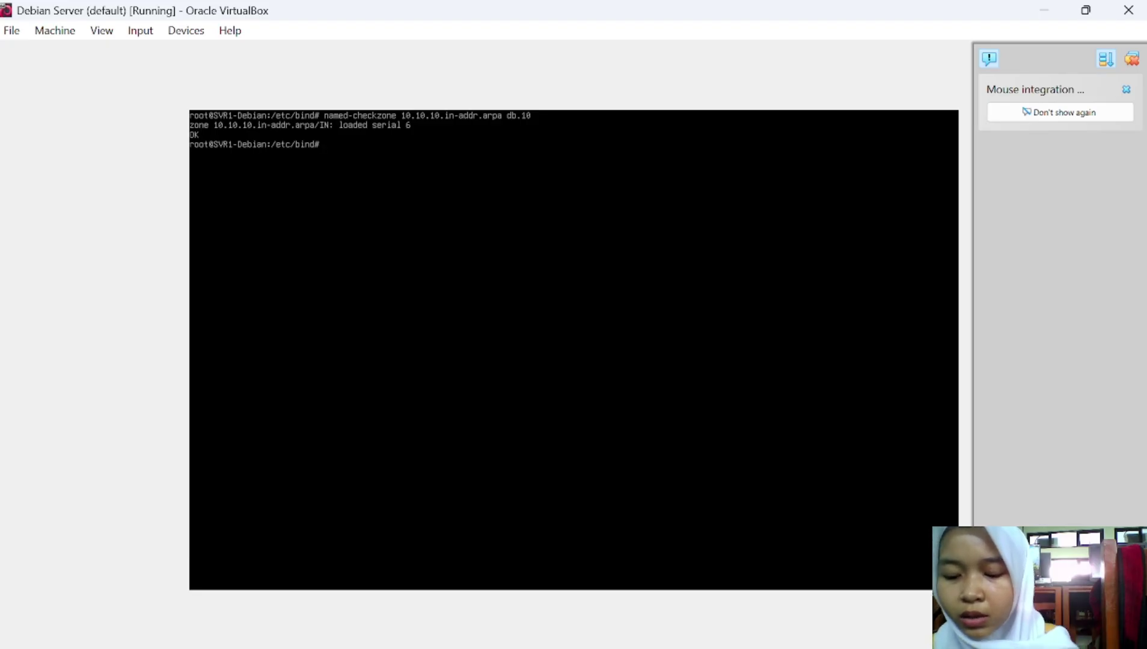
# Restart the bind9 service on the Debian server with systemctl.
pyautogui.write('systemct')
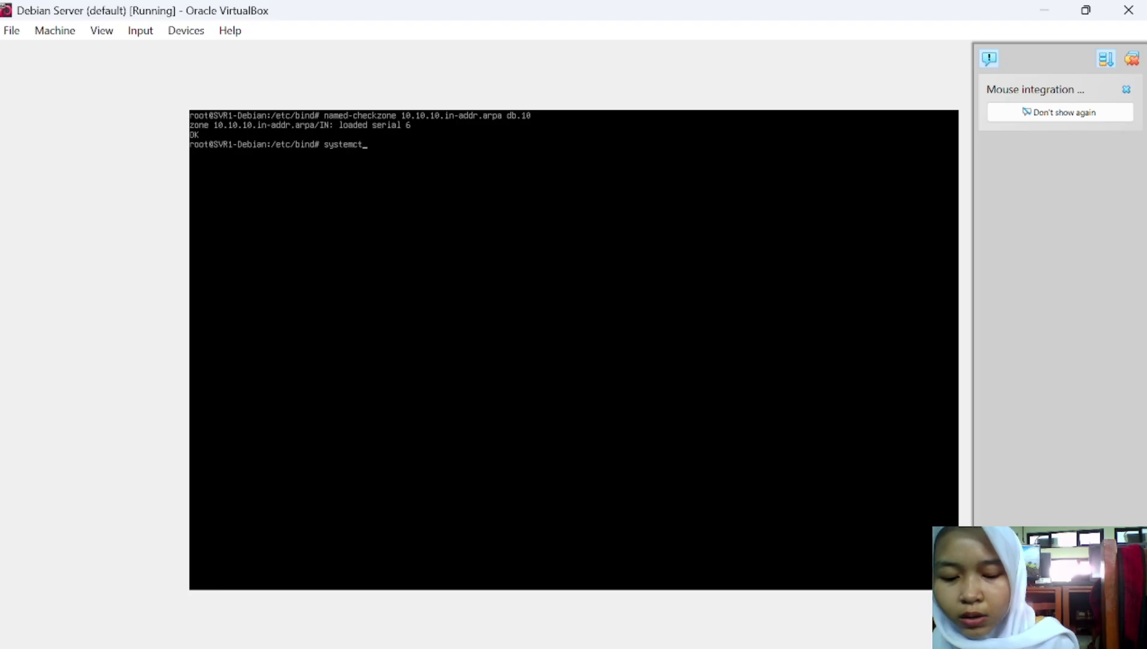
pyautogui.write('l restart bi')
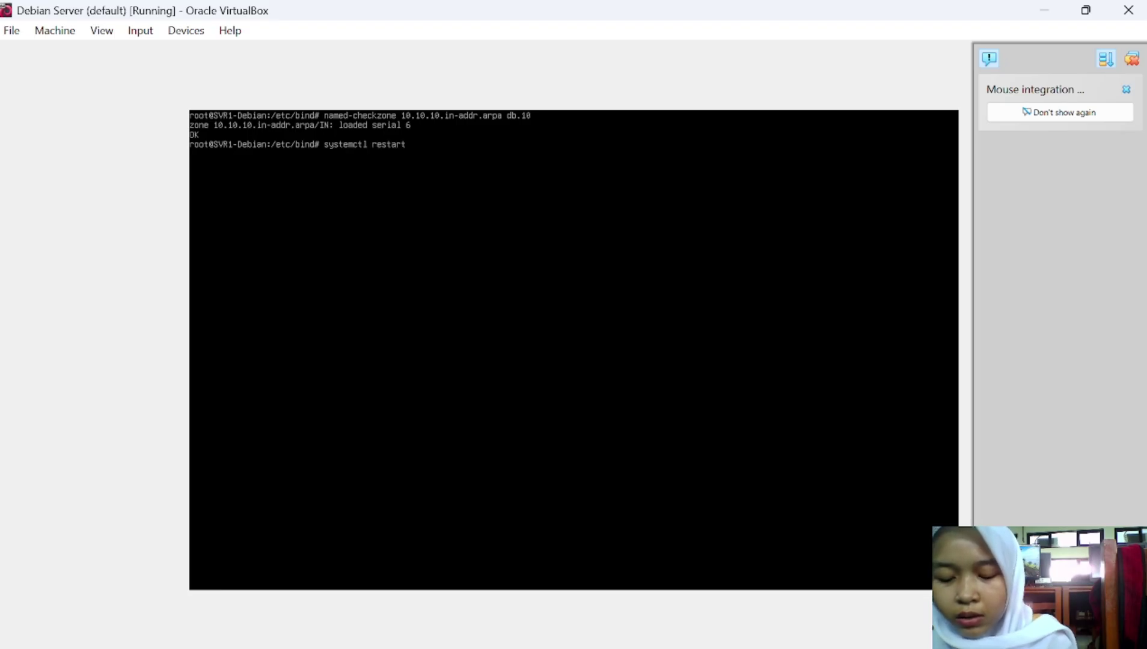
pyautogui.write('nd9')
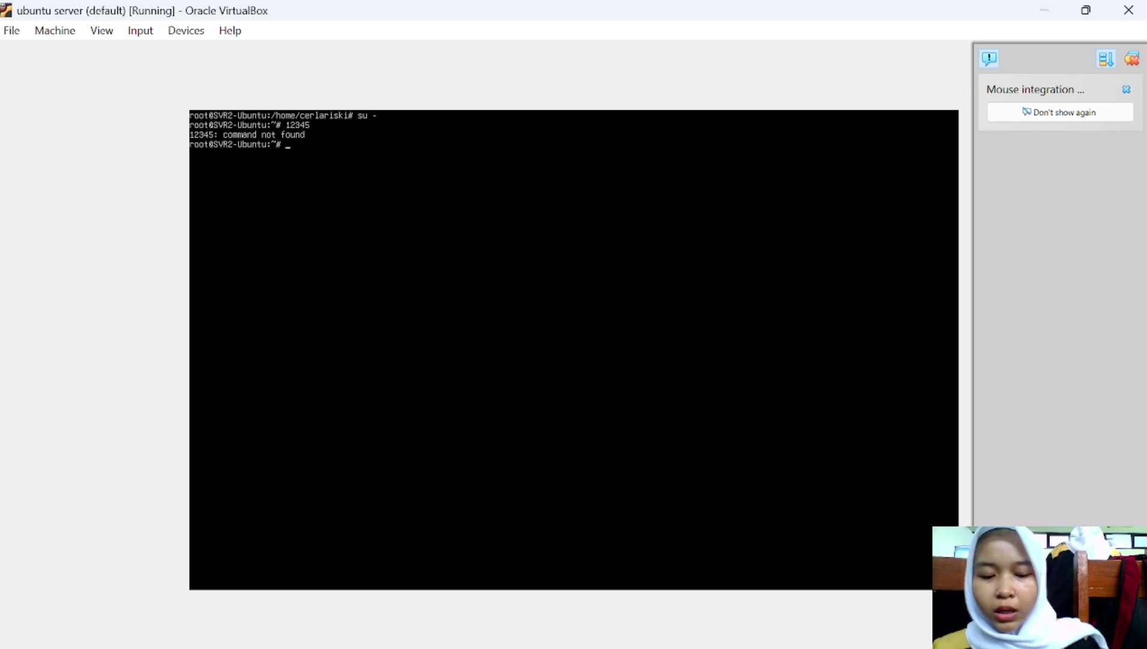
# Ping google.com from the root shell of the Ubuntu server to test its internet name resolution.
pyautogui.write('ping google')
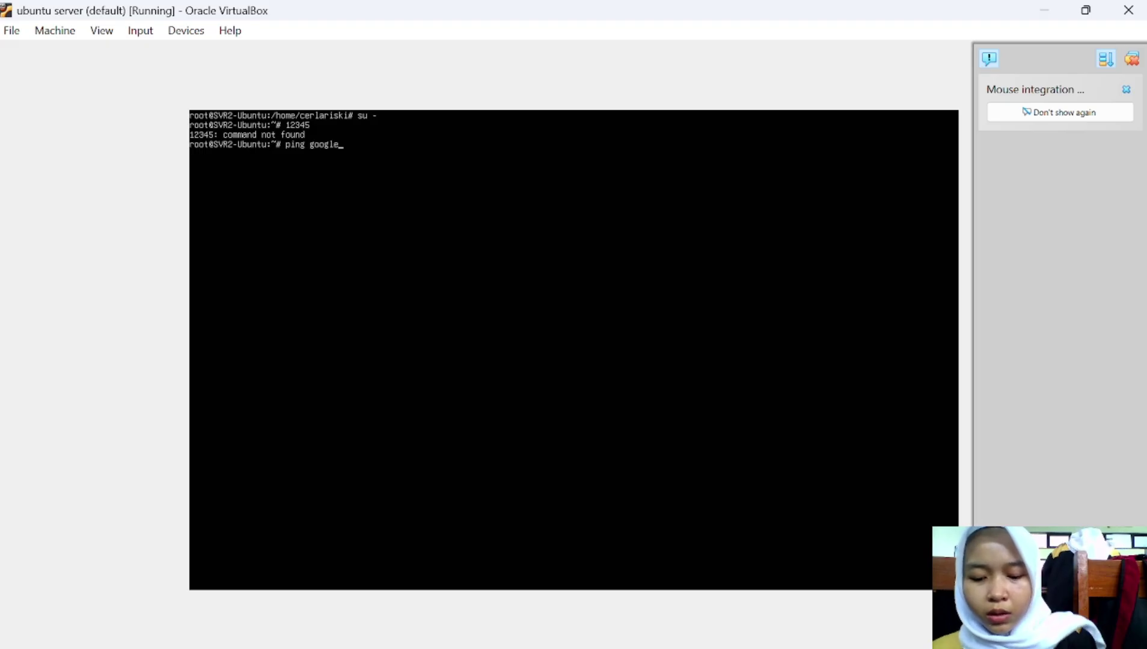
pyautogui.write('.com')
pyautogui.press('Return')
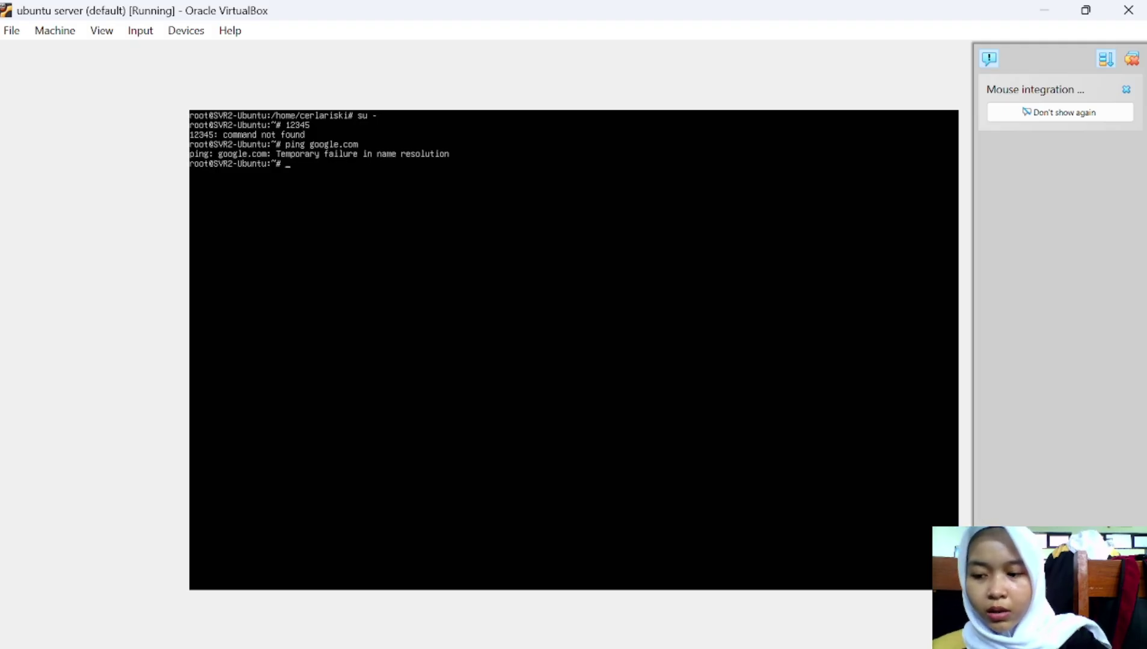
# Open the resolver configuration file /etc/resolv.conf in nano on the Ubuntu server.
pyautogui.write('nano')
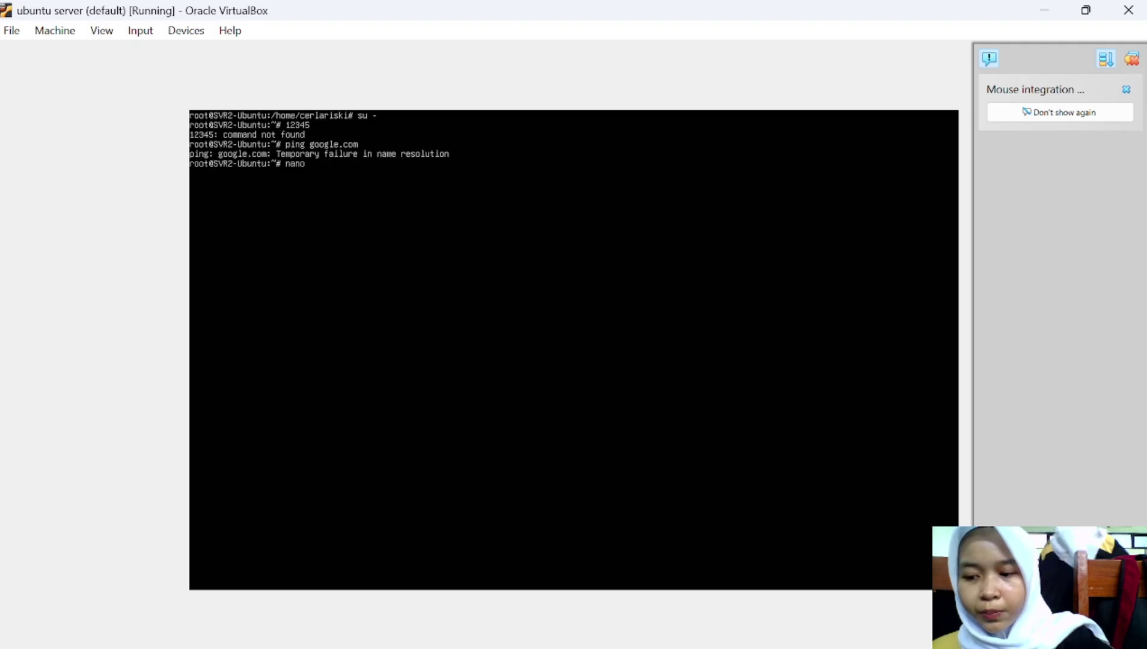
pyautogui.write('  /')
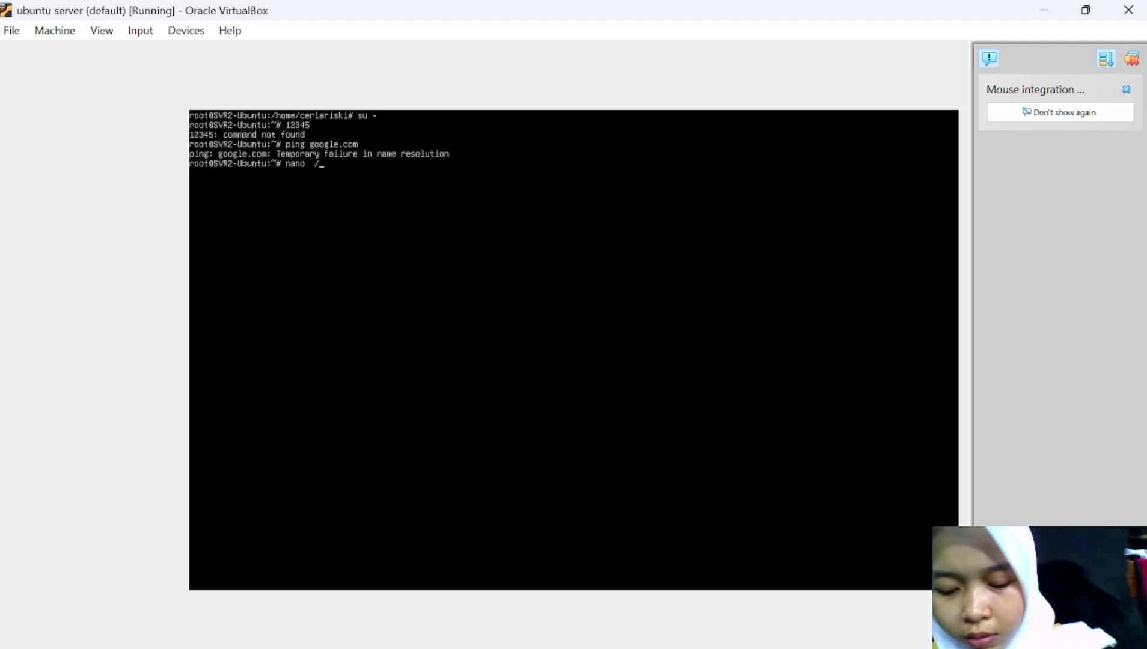
pyautogui.write('etc/re')
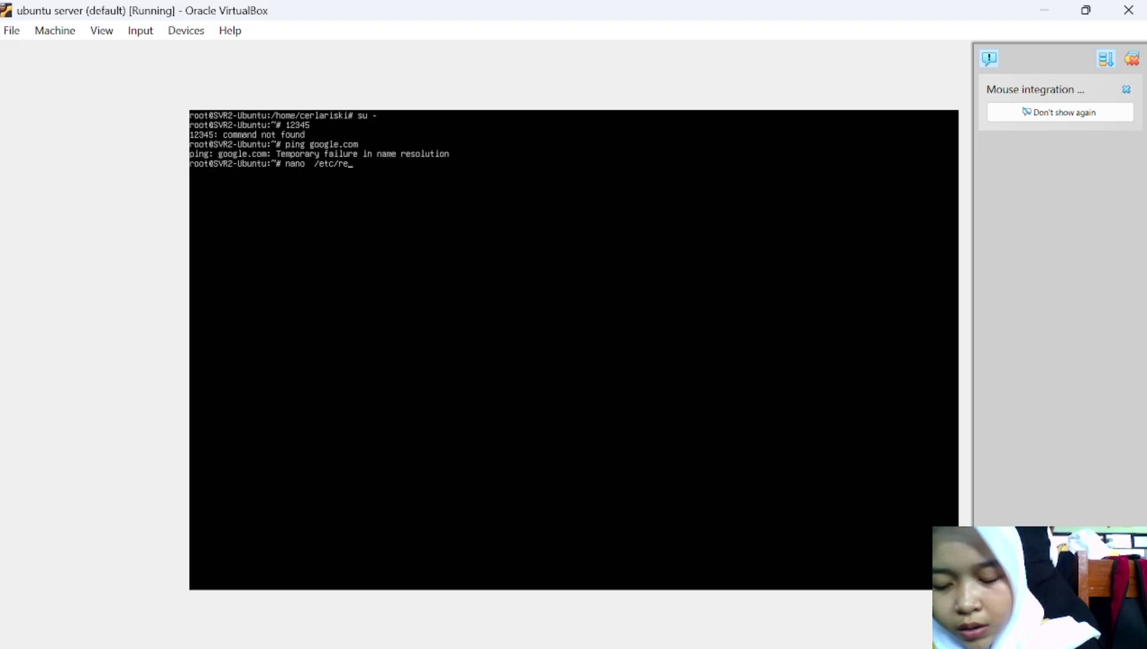
pyautogui.write('solv')
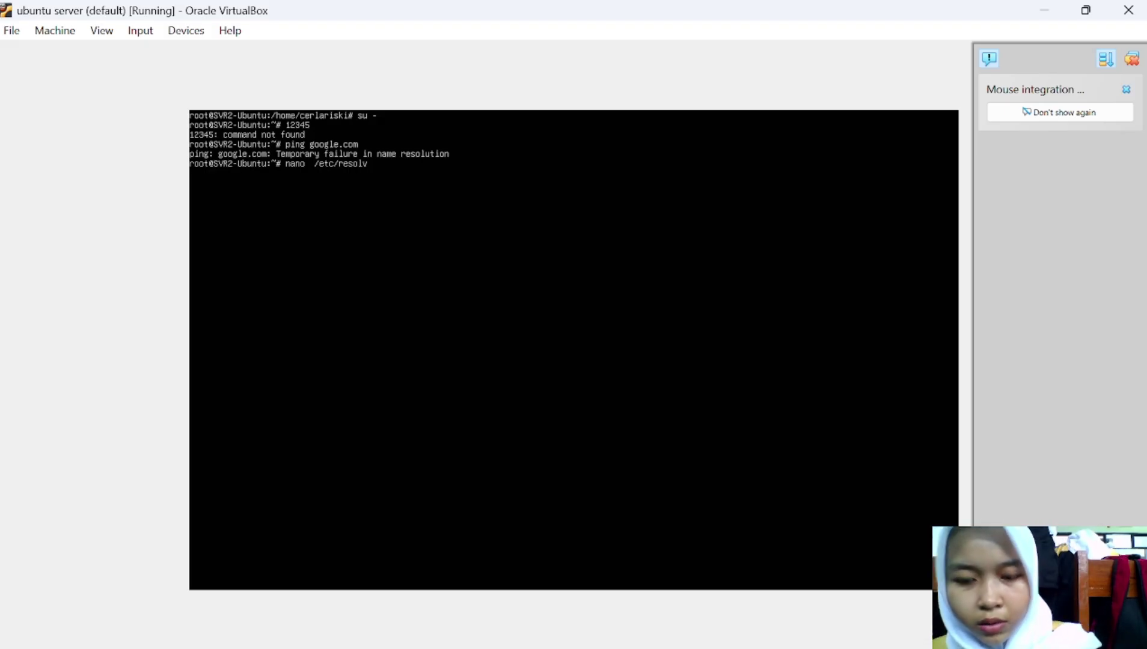
pyautogui.write('.conf')
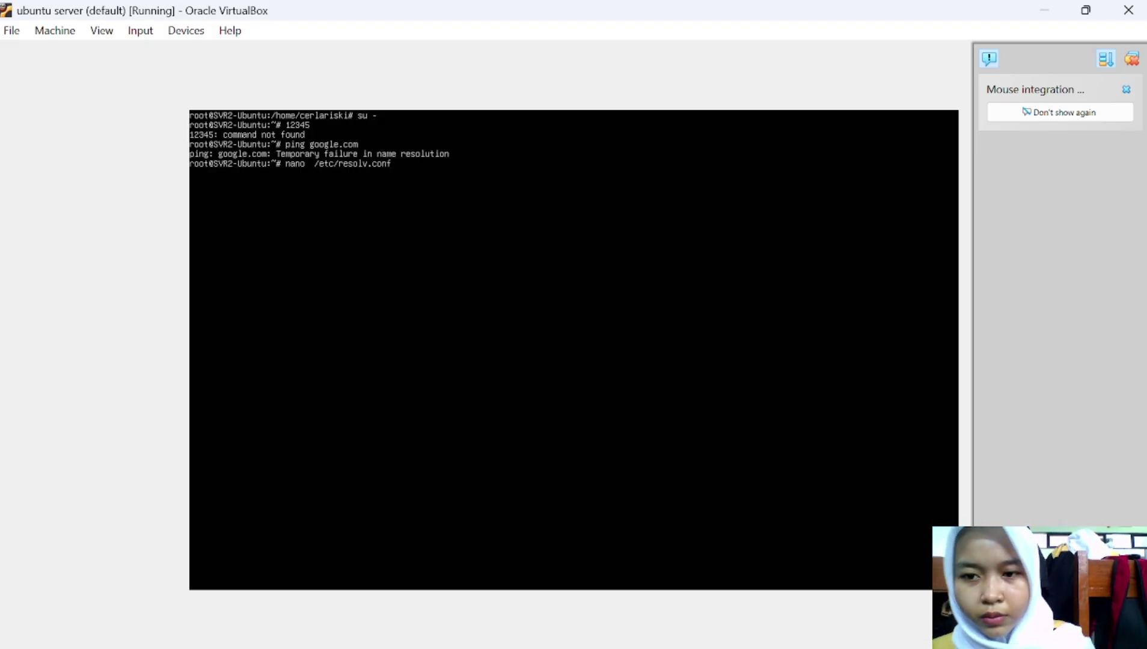
pyautogui.press('Return')
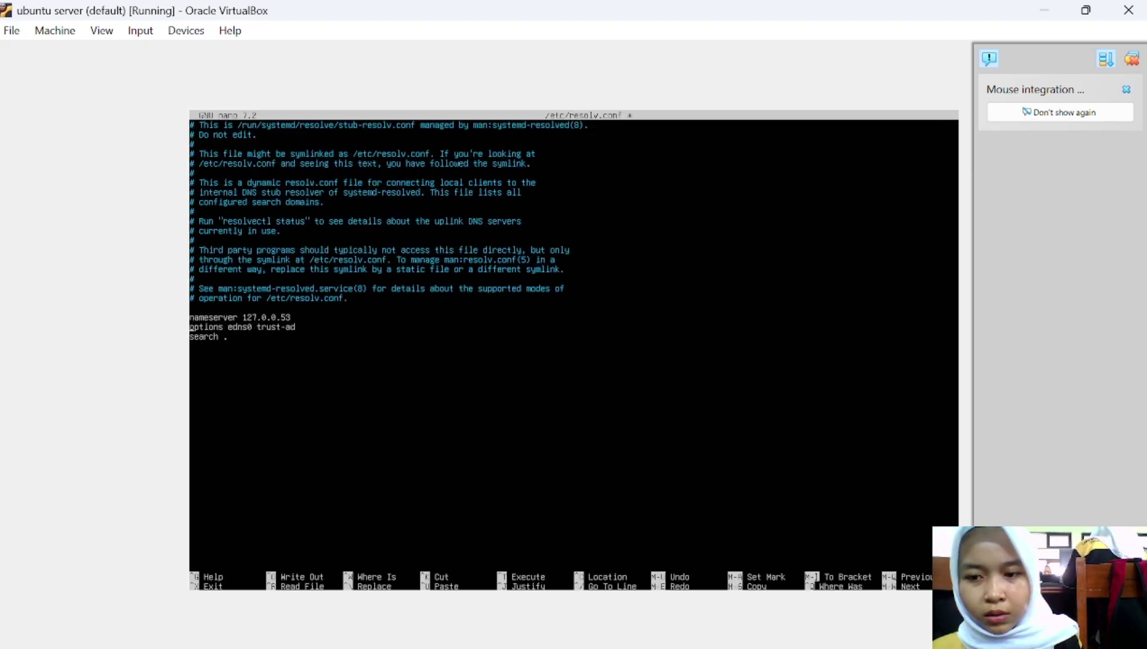
# Add the line nameserver 8.8.8.8 above the options line in /etc/resolv.conf, and save and close the file.
pyautogui.press('Return')
pyautogui.press('Return')
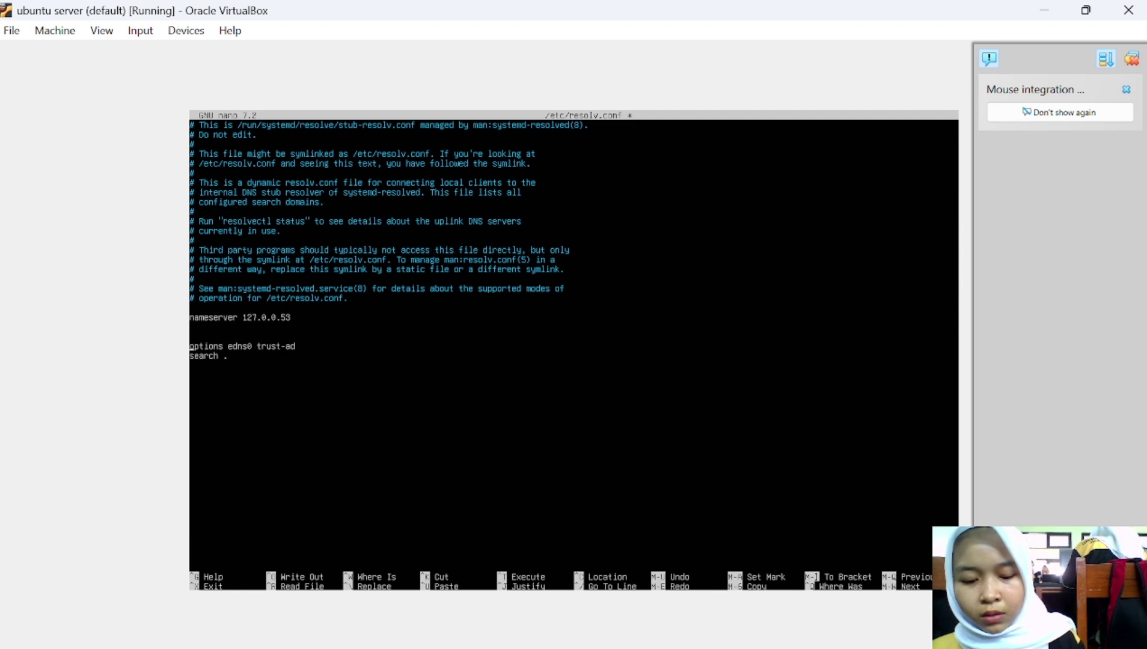
pyautogui.write('namese')
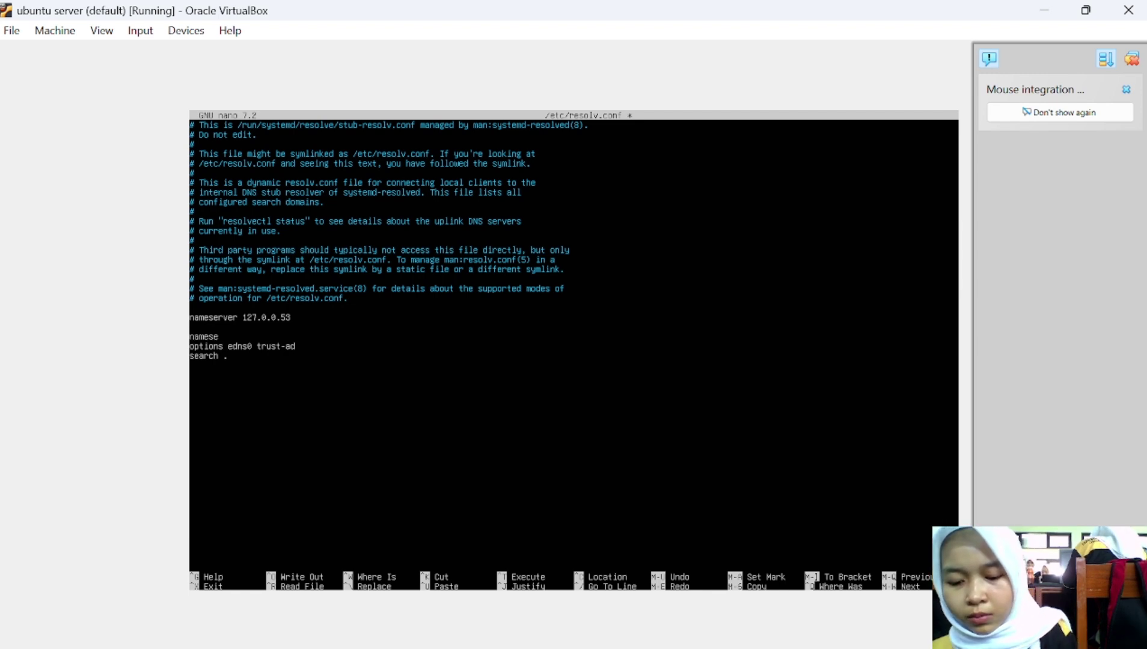
pyautogui.write('rver')
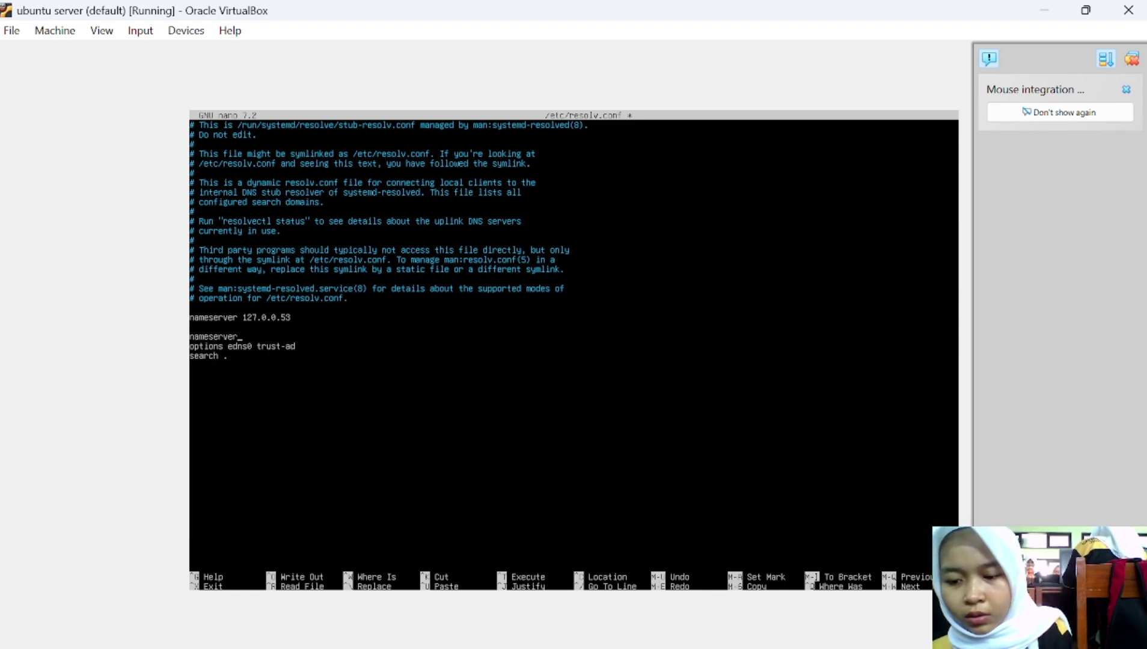
pyautogui.write(' 8.8.8')
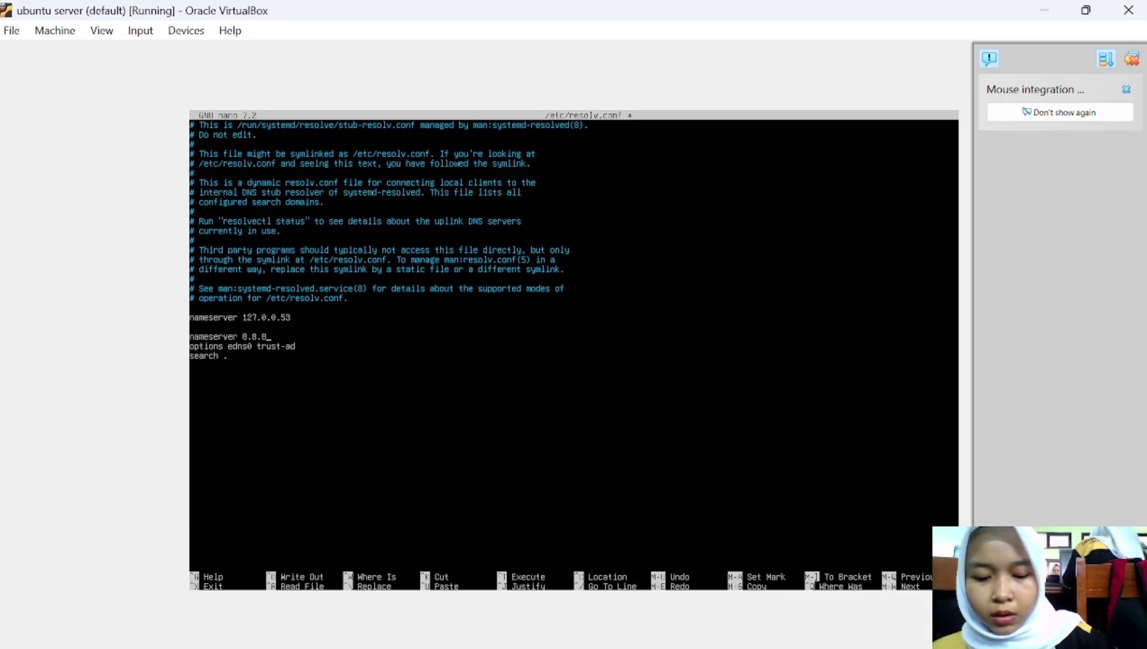
pyautogui.write('.8')
pyautogui.hotkey('ctrl', 'x')
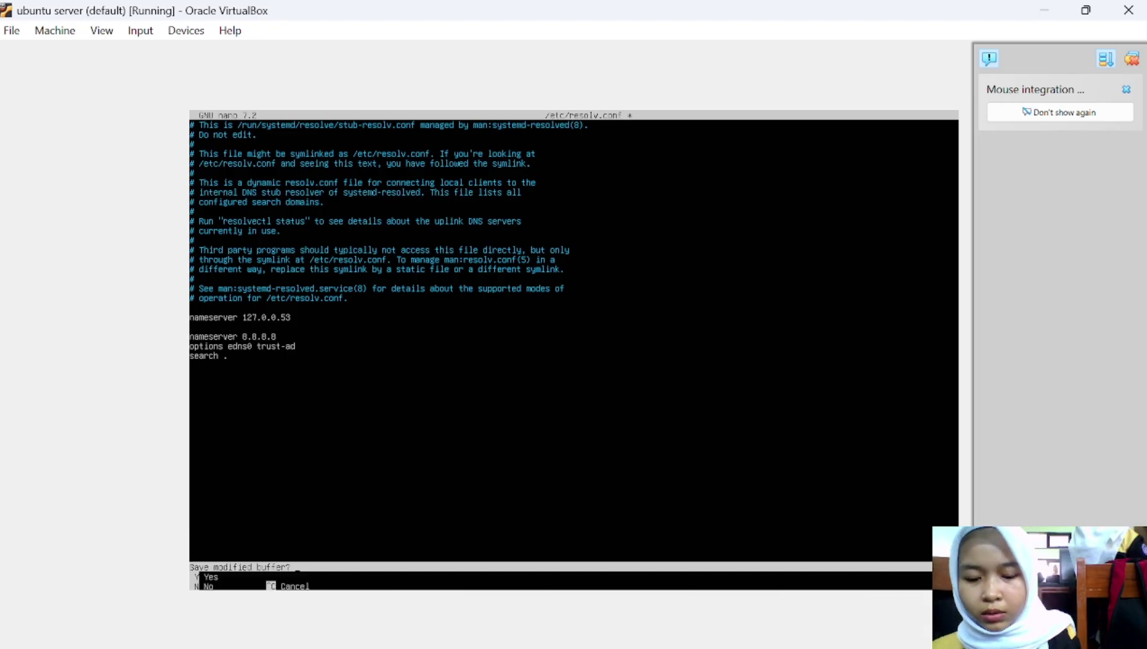
pyautogui.press('y')
pyautogui.press('Return')
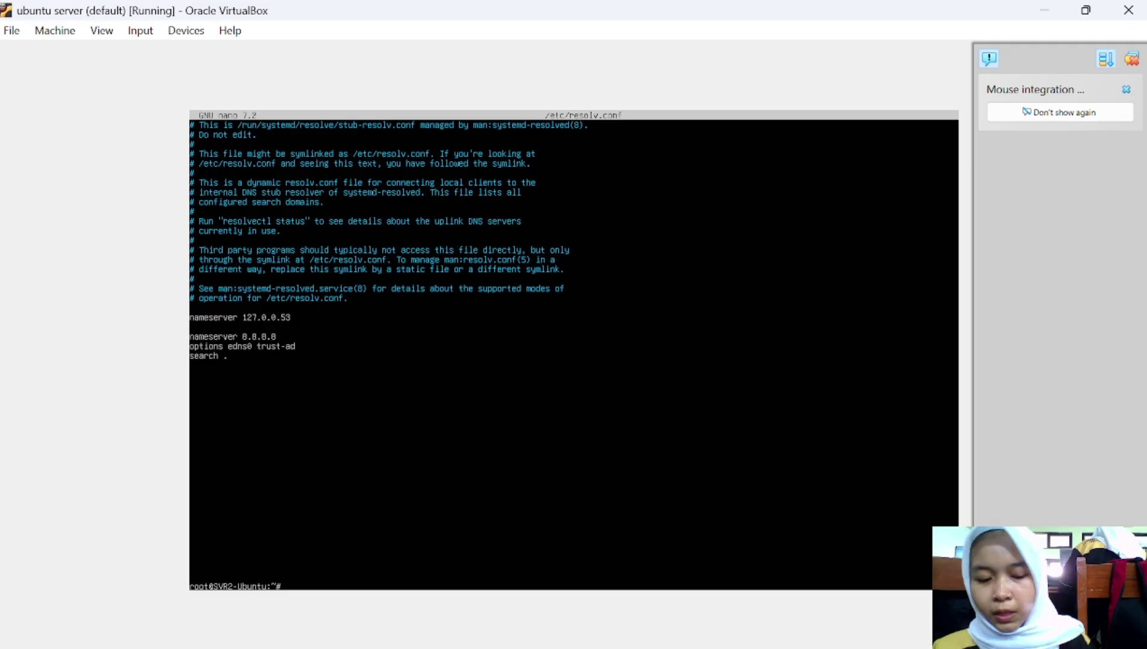
# Ping google.com again to test name resolution with the added nameserver.
pyautogui.write('ping googl')
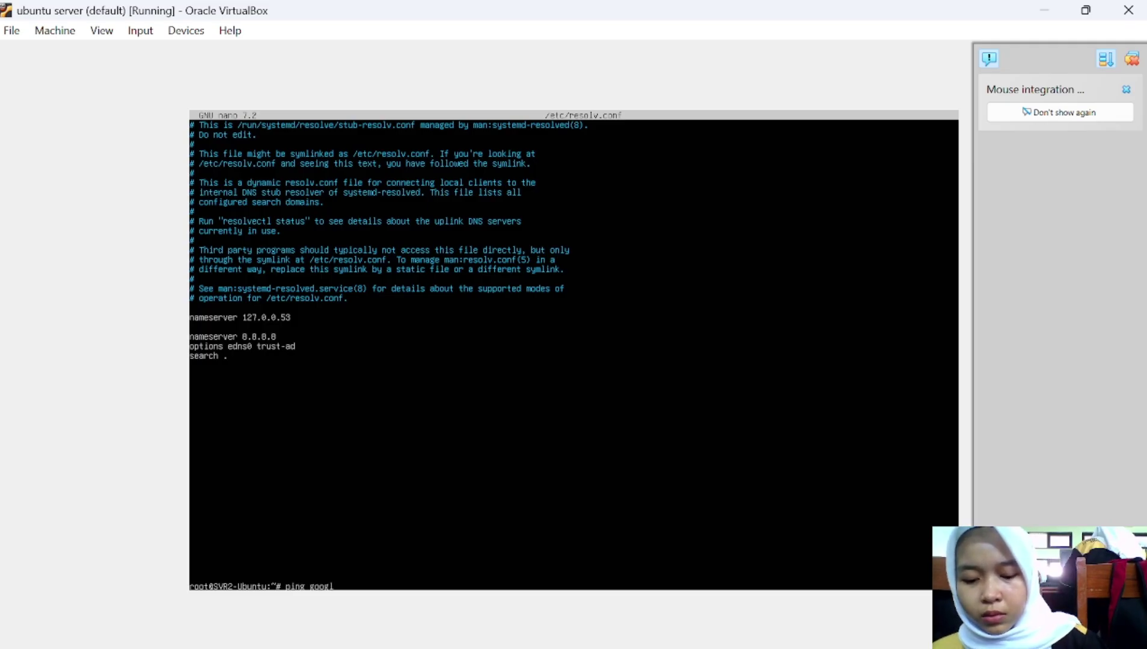
pyautogui.write('e.com')
pyautogui.press('Return')
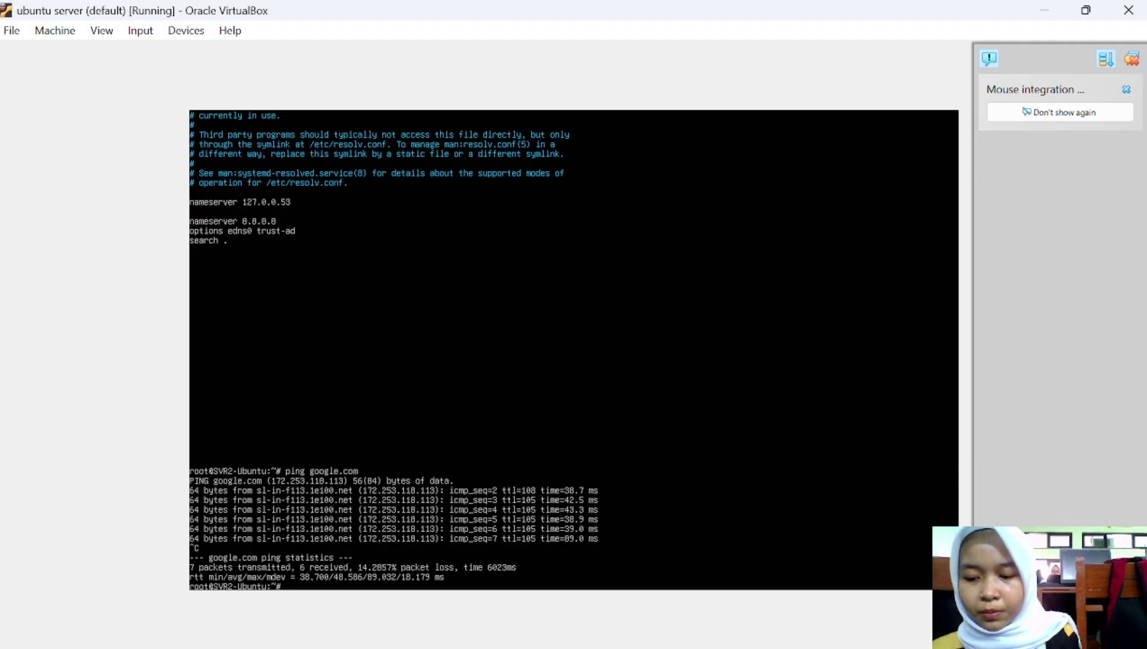
# Install the bind9 package on the Ubuntu server with sudo apt install.
pyautogui.write('sudo a')
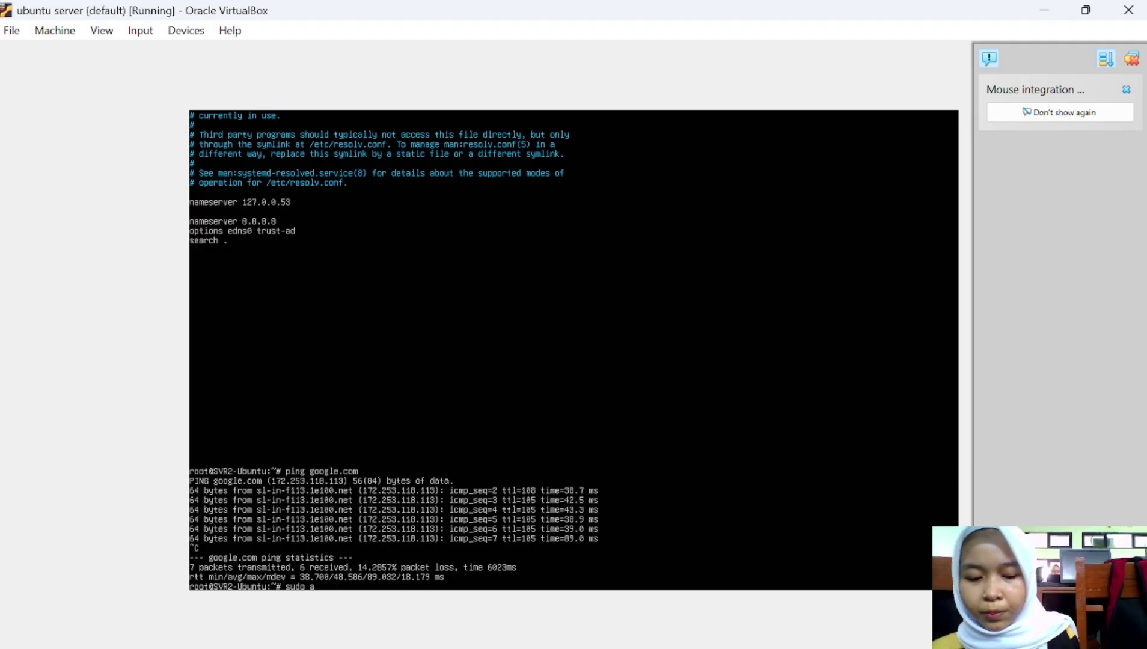
pyautogui.write('pt ins')
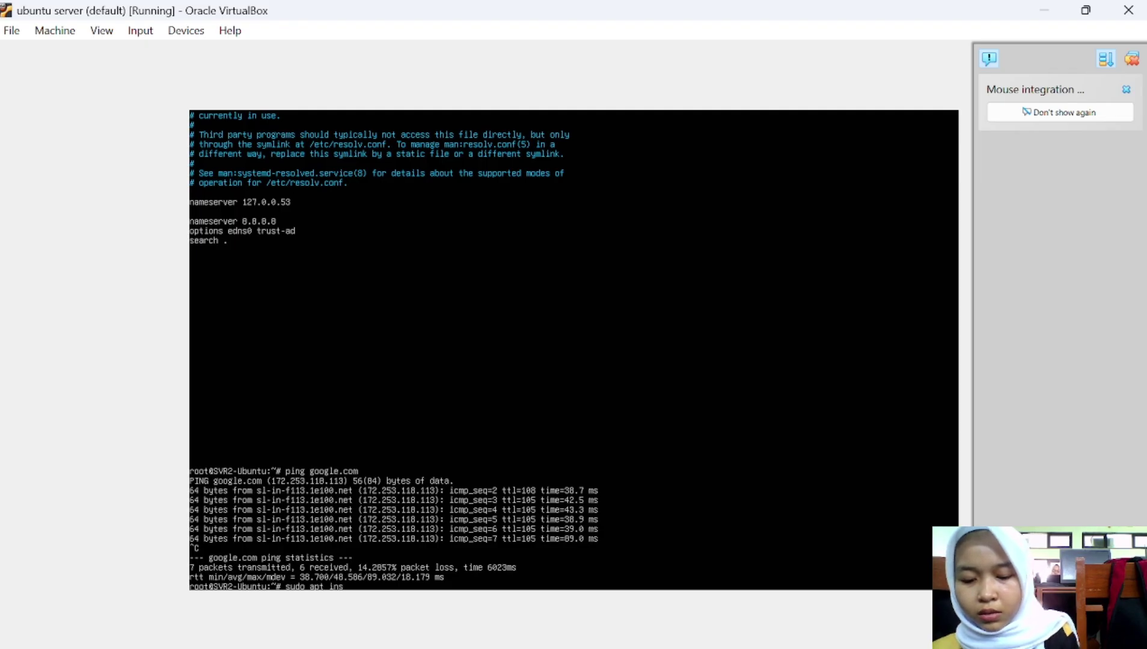
pyautogui.write('tall bind9')
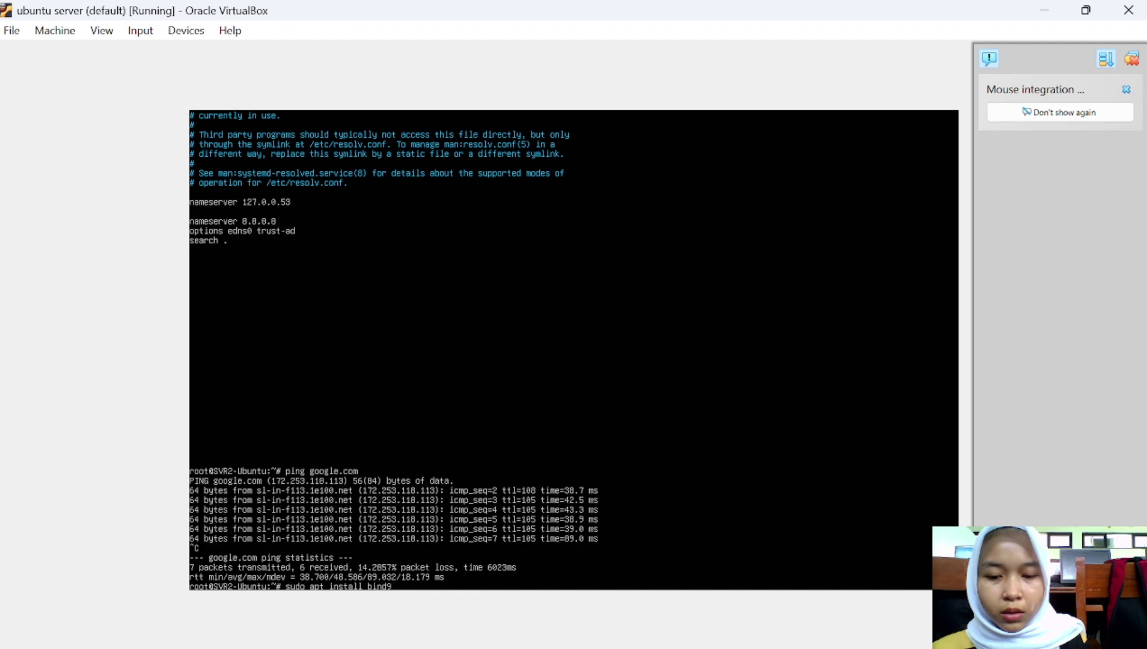
pyautogui.press('Return')
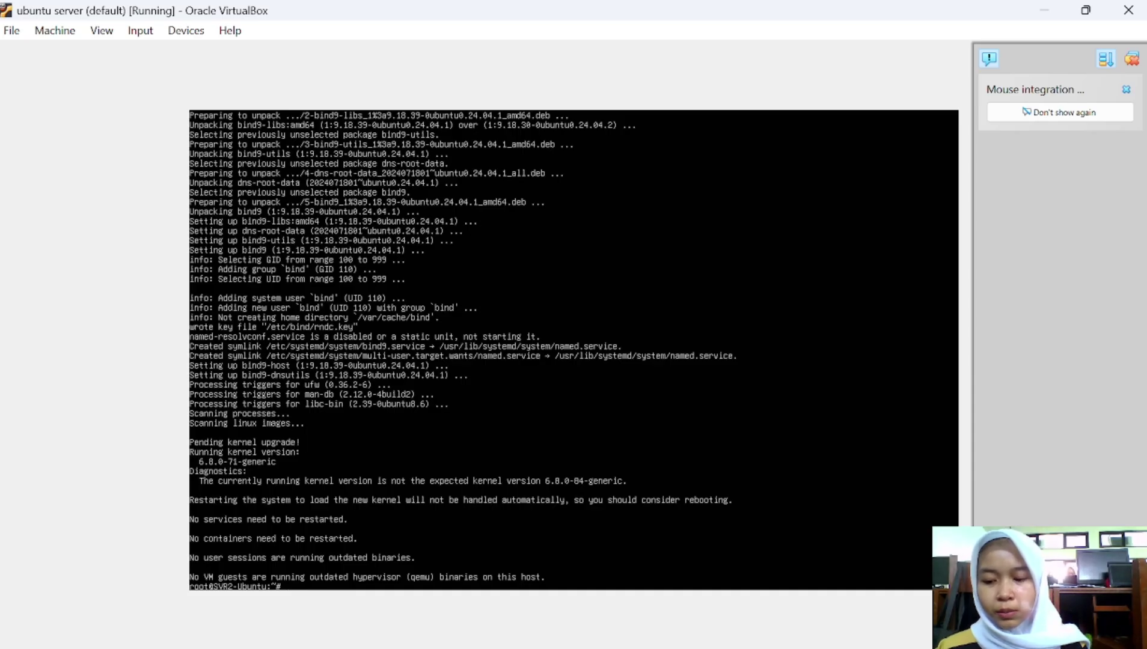
# Change to the /etc/bind directory and list its files.
pyautogui.write('cd')
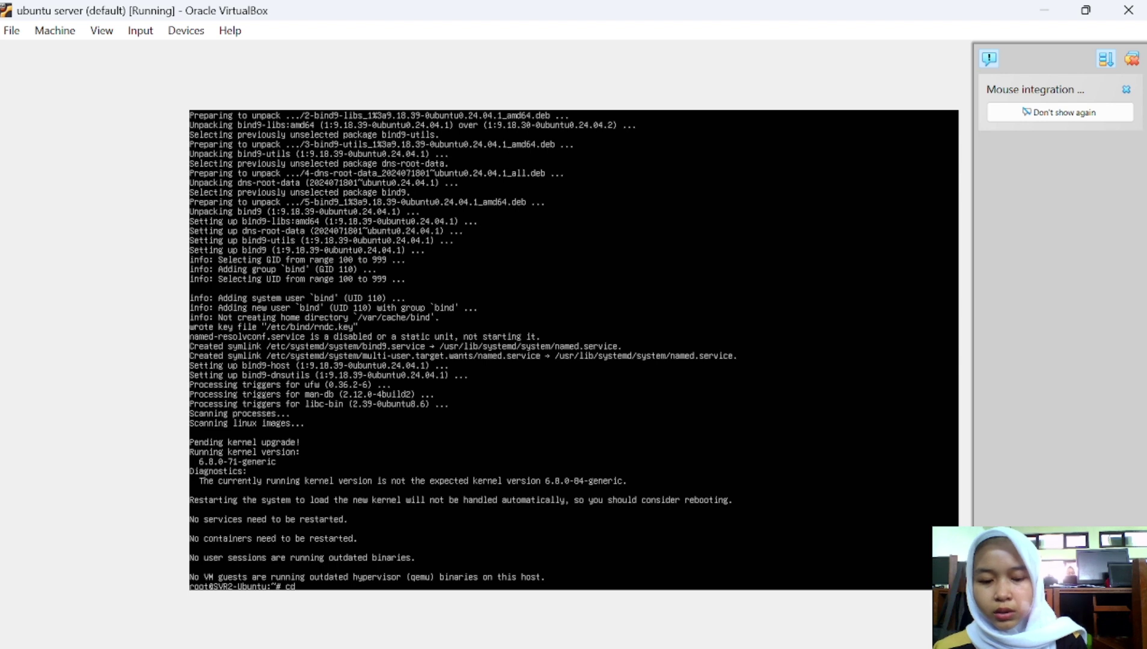
pyautogui.write(' /e')
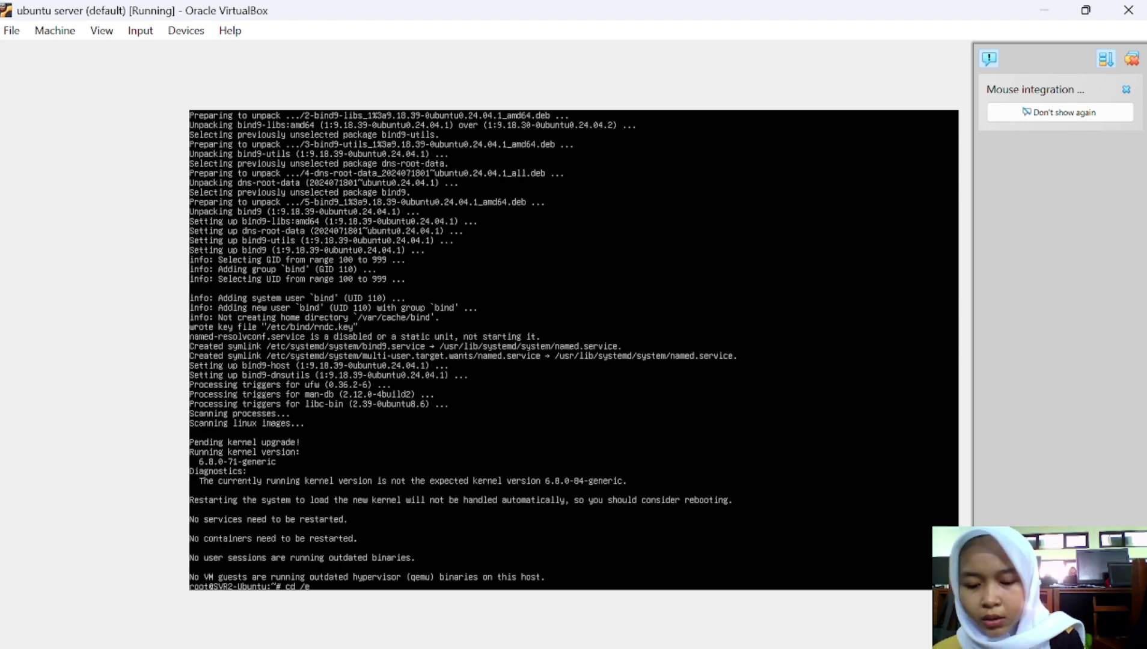
pyautogui.write('tc/bi')
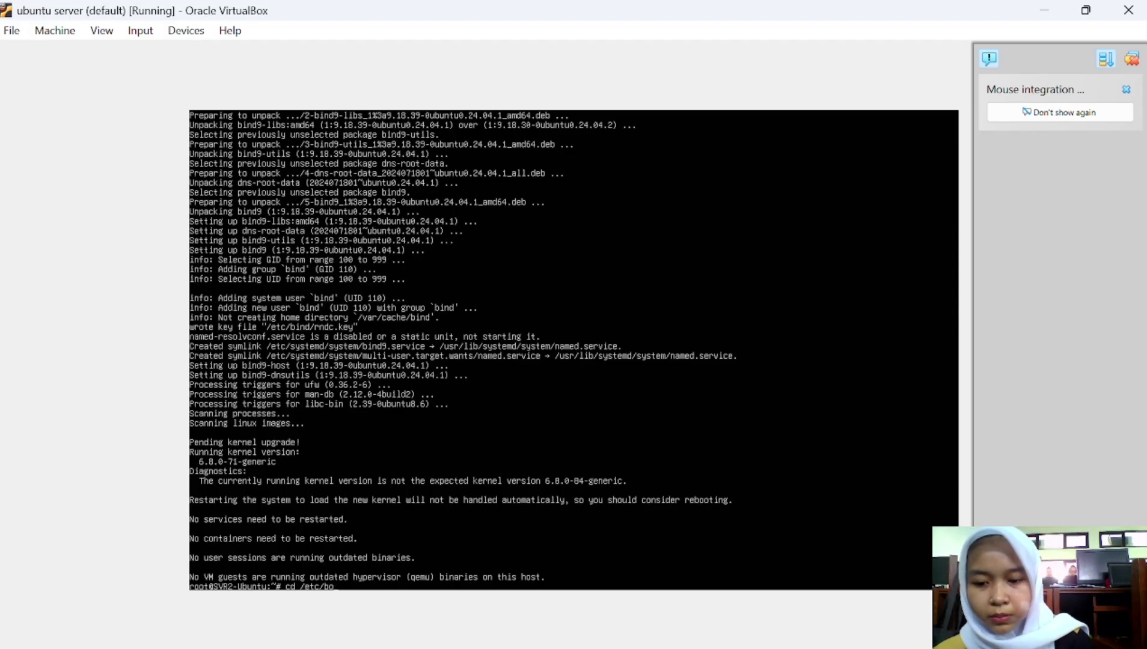
pyautogui.write('nd')
pyautogui.press('Return')
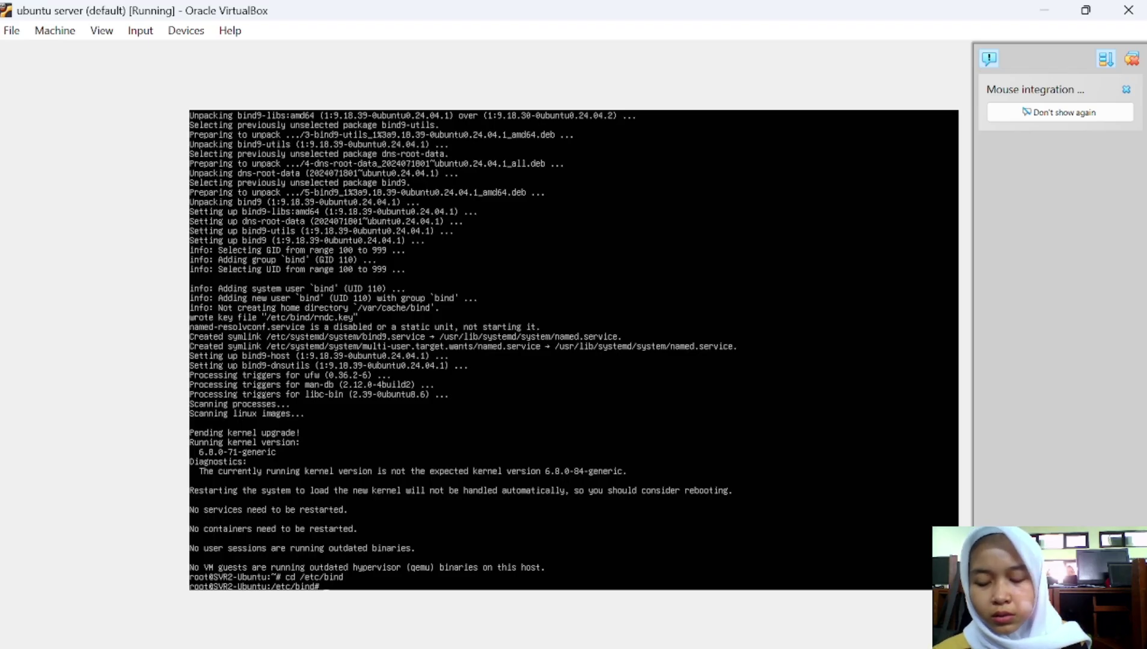
pyautogui.write('ls')
pyautogui.press('Return')
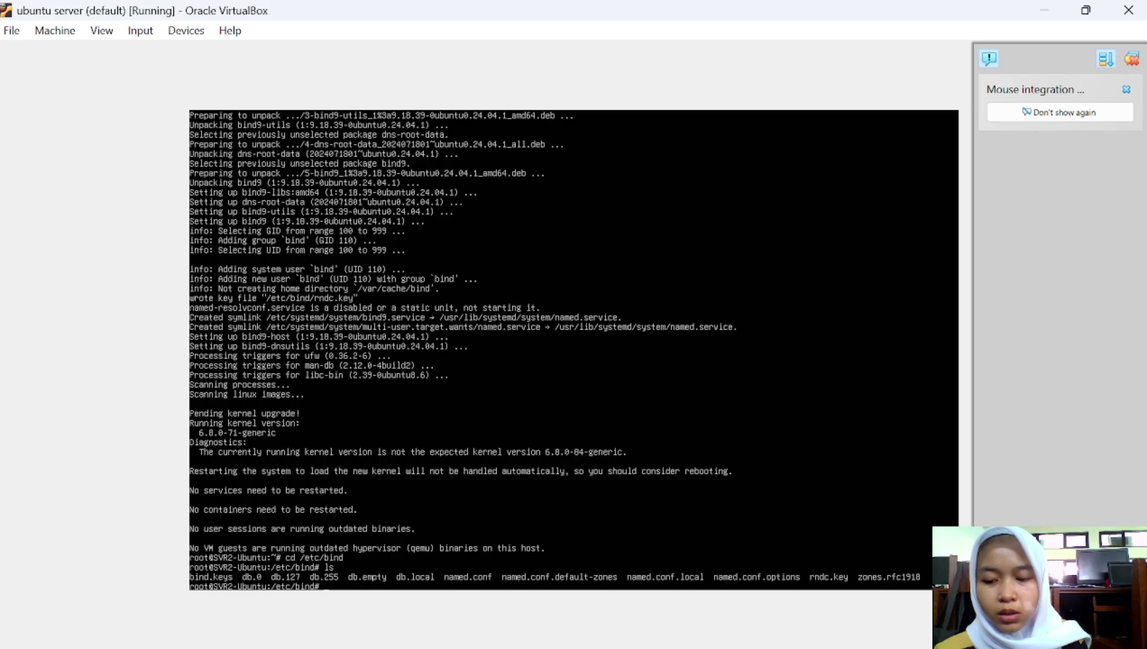
# Open the BIND configuration file named.conf.local in nano.
pyautogui.write('named')
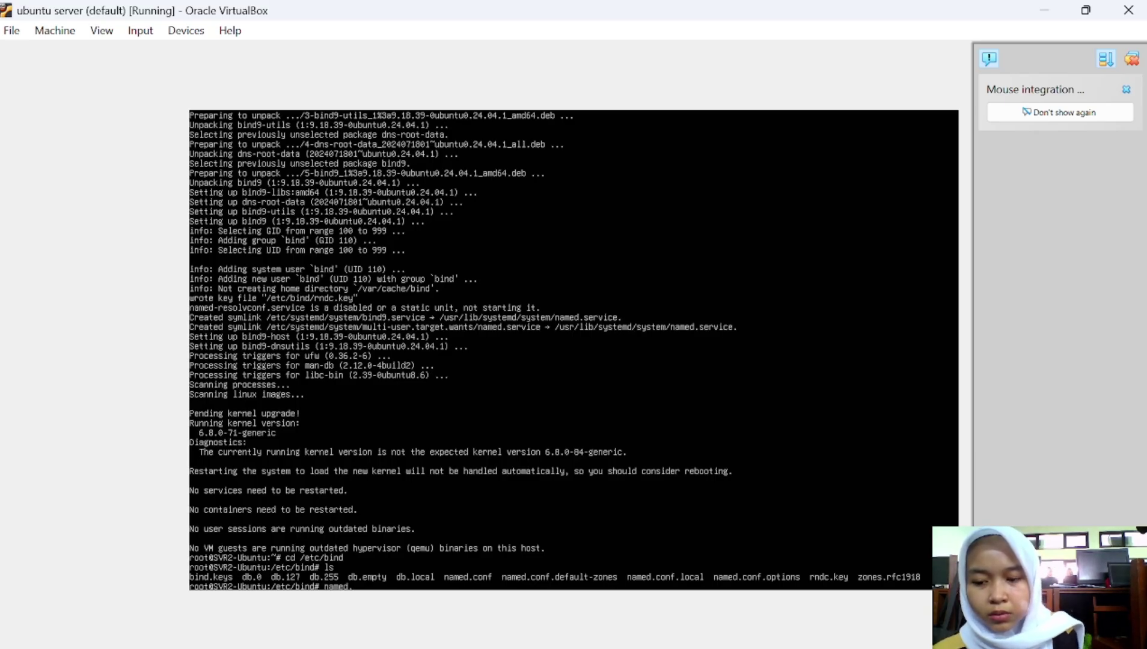
pyautogui.write('.conf.')
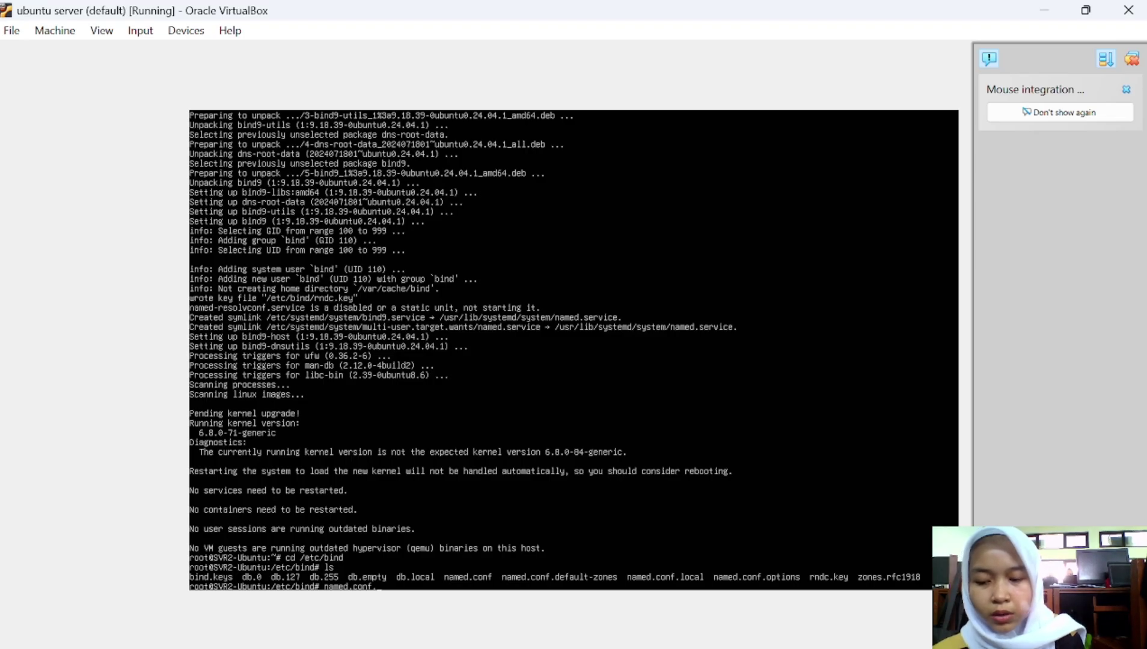
pyautogui.write('local')
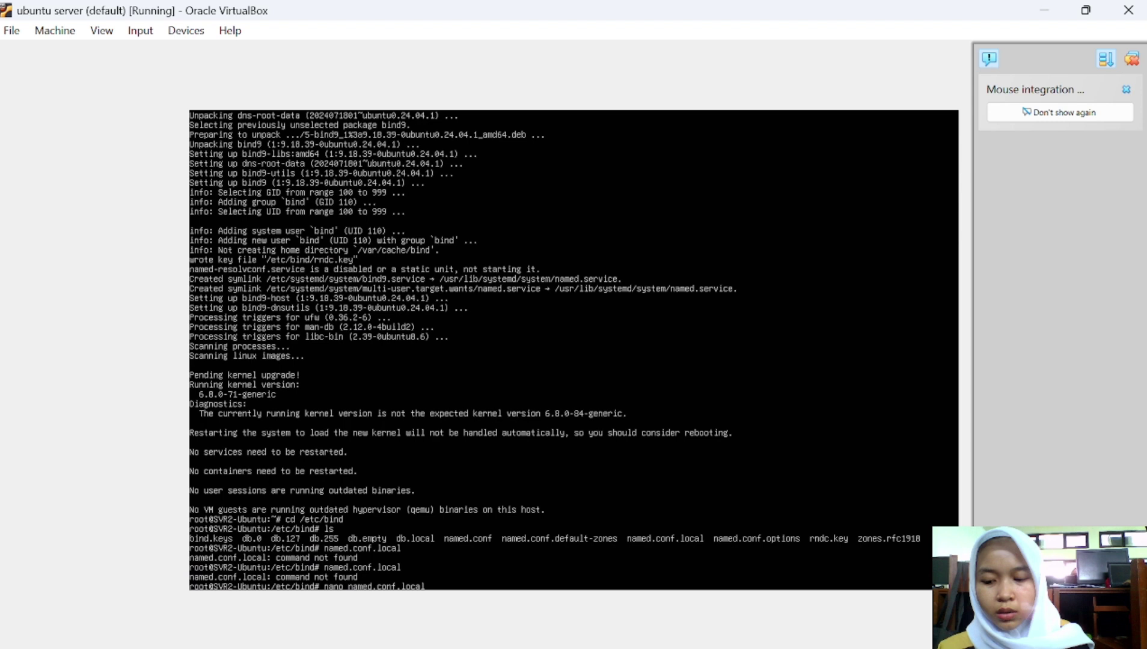
pyautogui.press('Return')
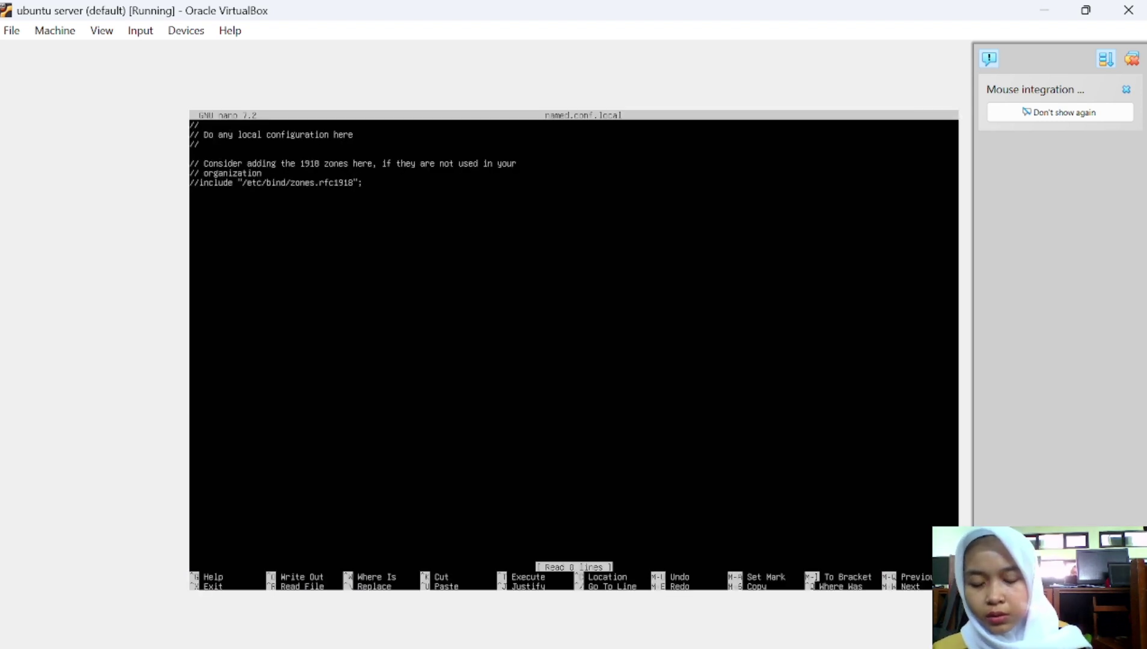
# Begin a zone block for cerla.com below the existing comments and declare it as type slave.
pyautogui.write('zone')
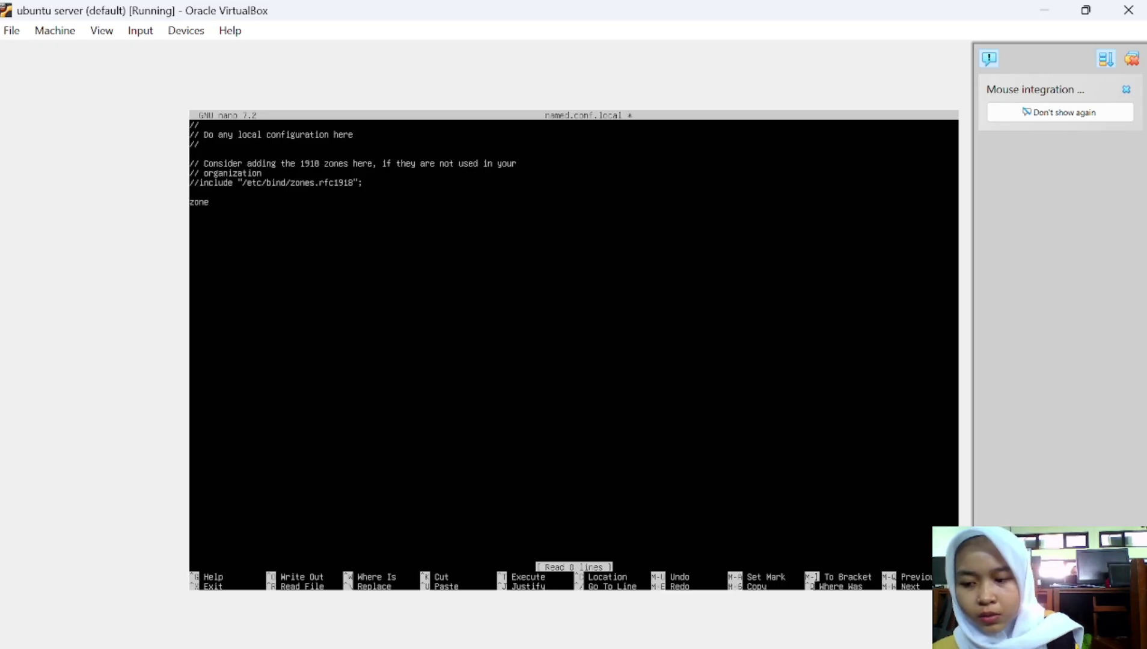
pyautogui.write(' "cerla.com')
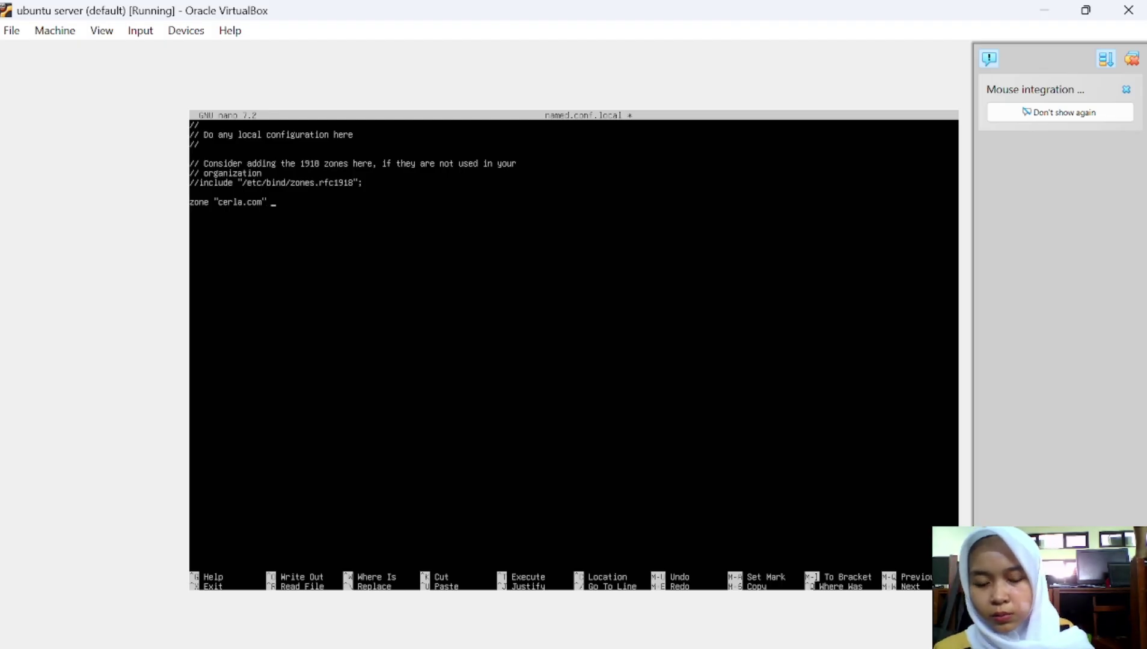
pyautogui.write('" {')
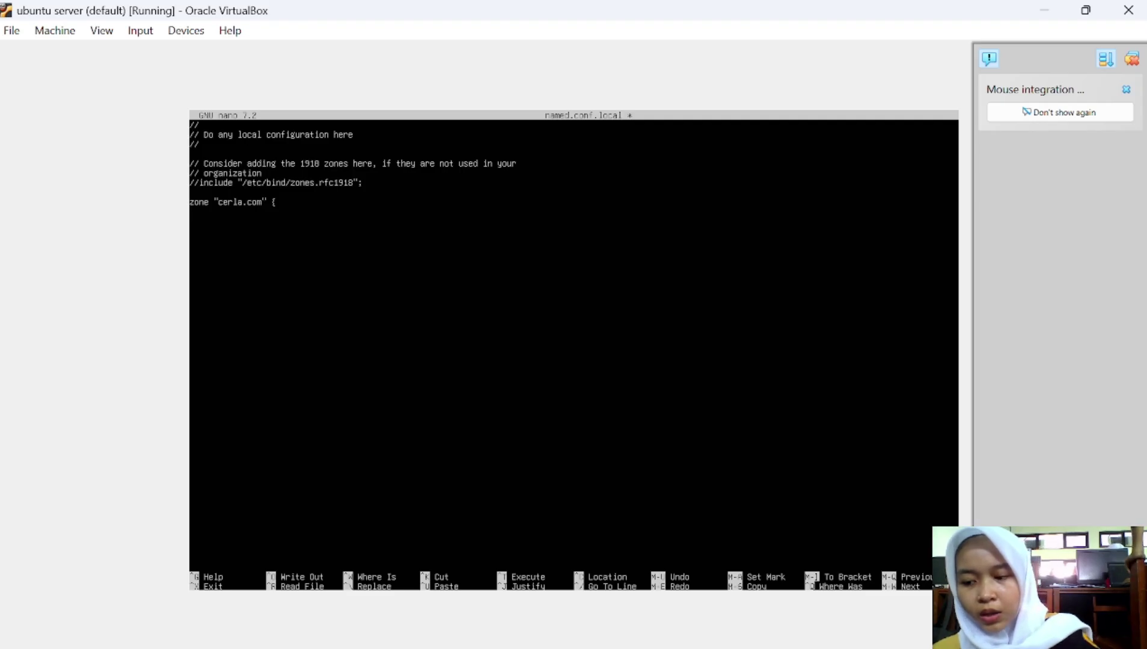
pyautogui.write('         type')
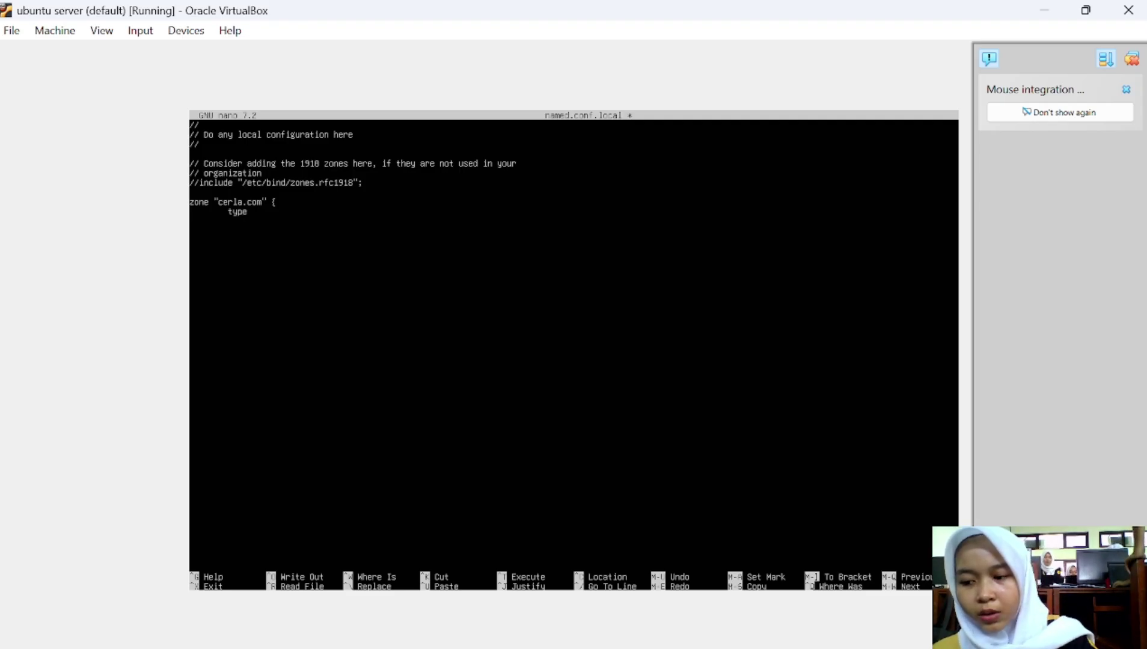
pyautogui.write(' slave')
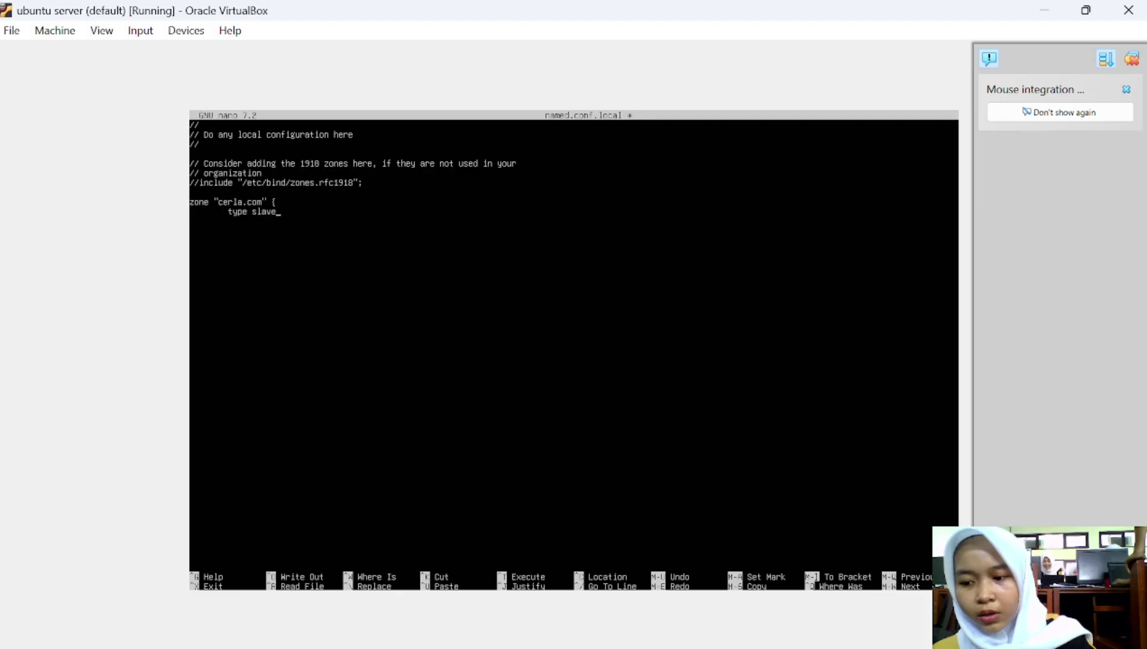
pyautogui.write(';')
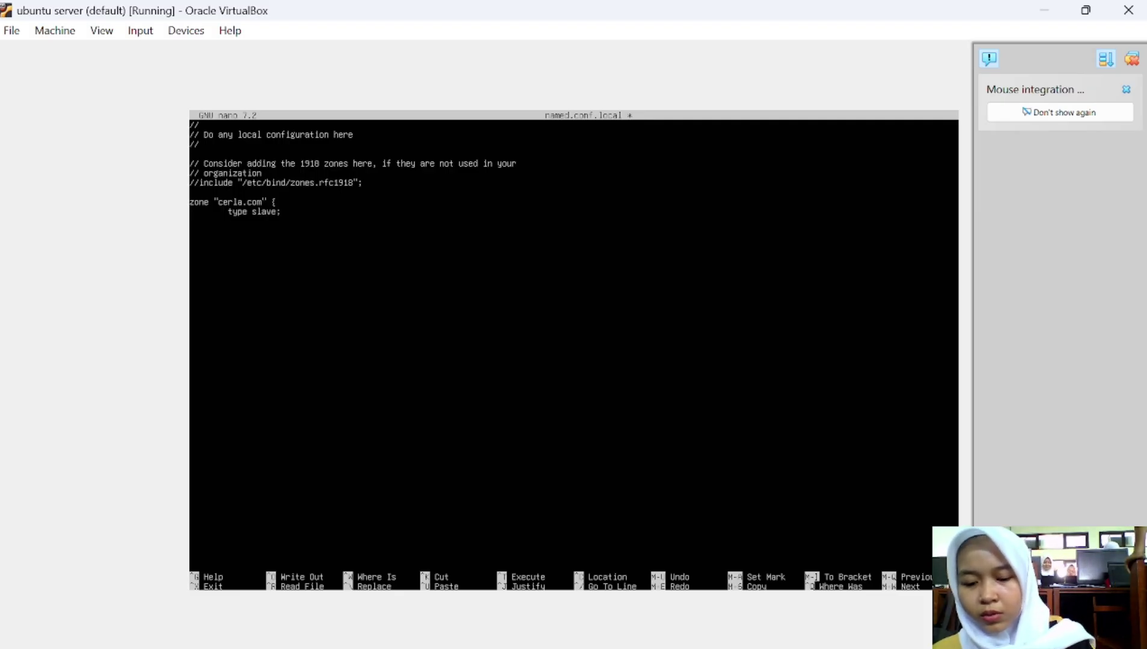
# Add the zone file entry db.cerla to the cerla.com slave block.
pyautogui.write('         file')
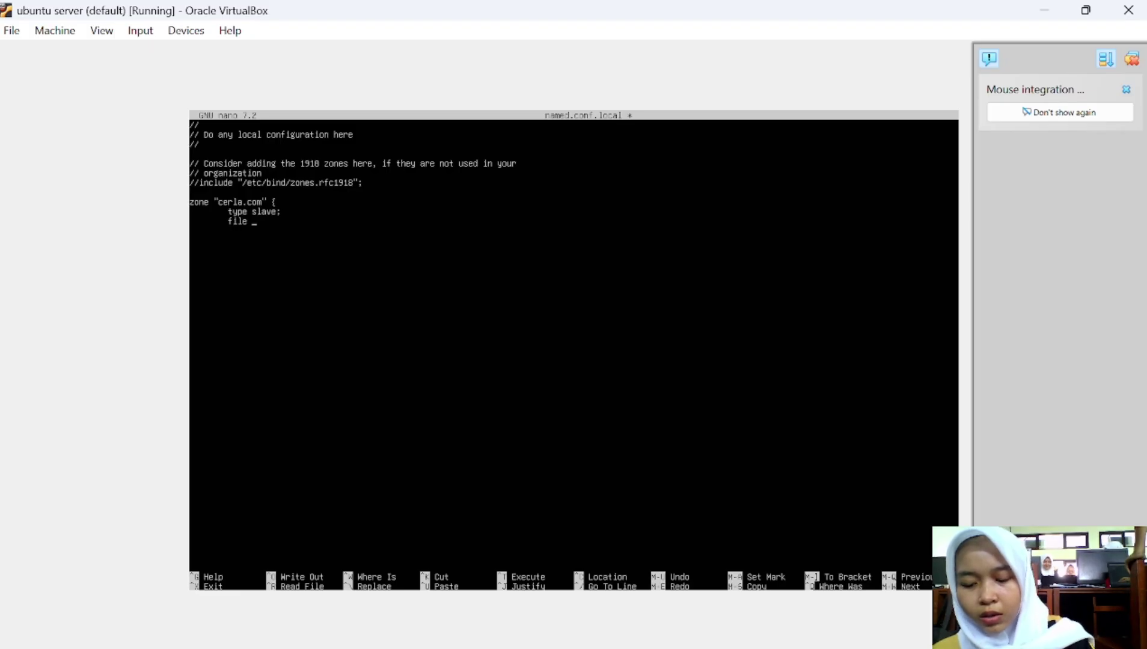
pyautogui.write(' "db')
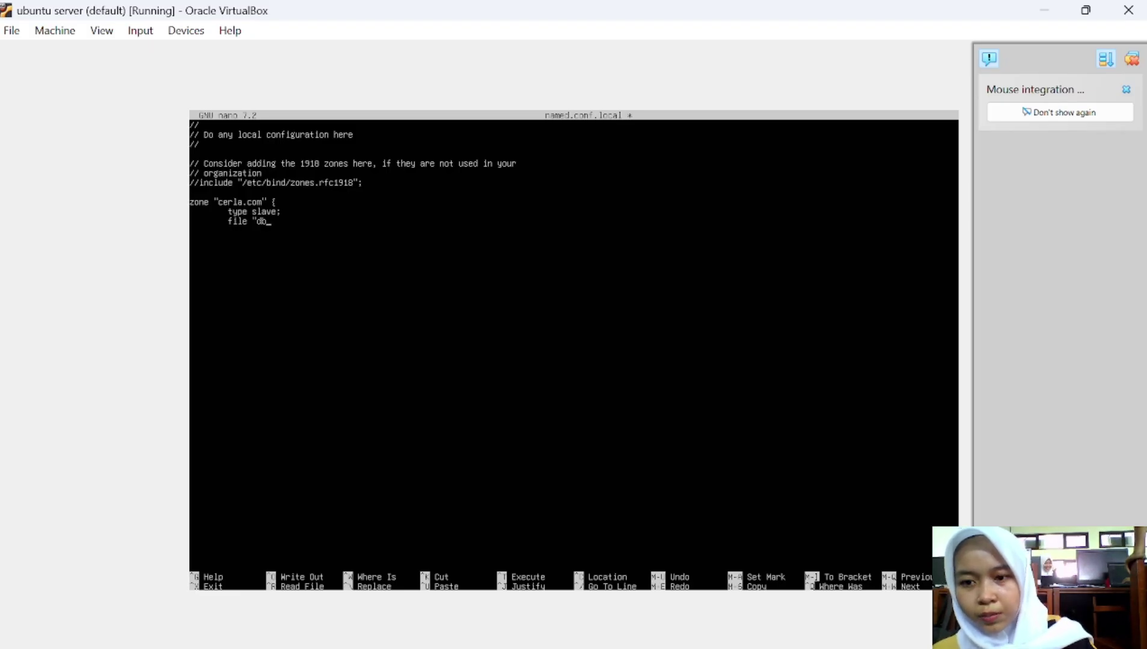
pyautogui.write('.cerla')
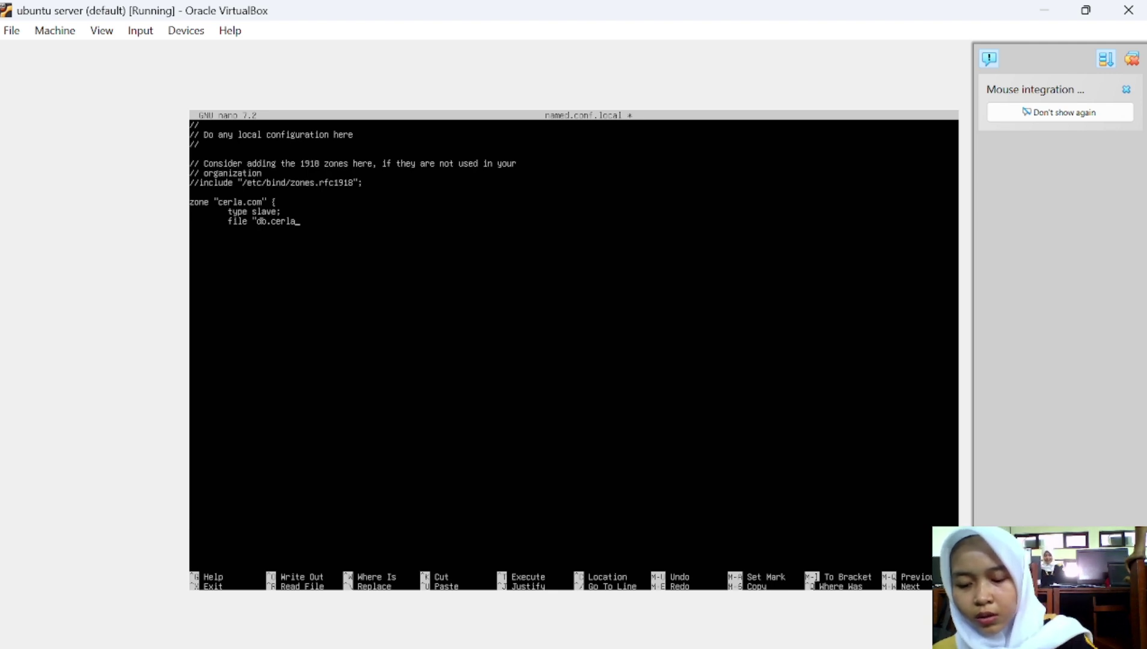
pyautogui.write('"')
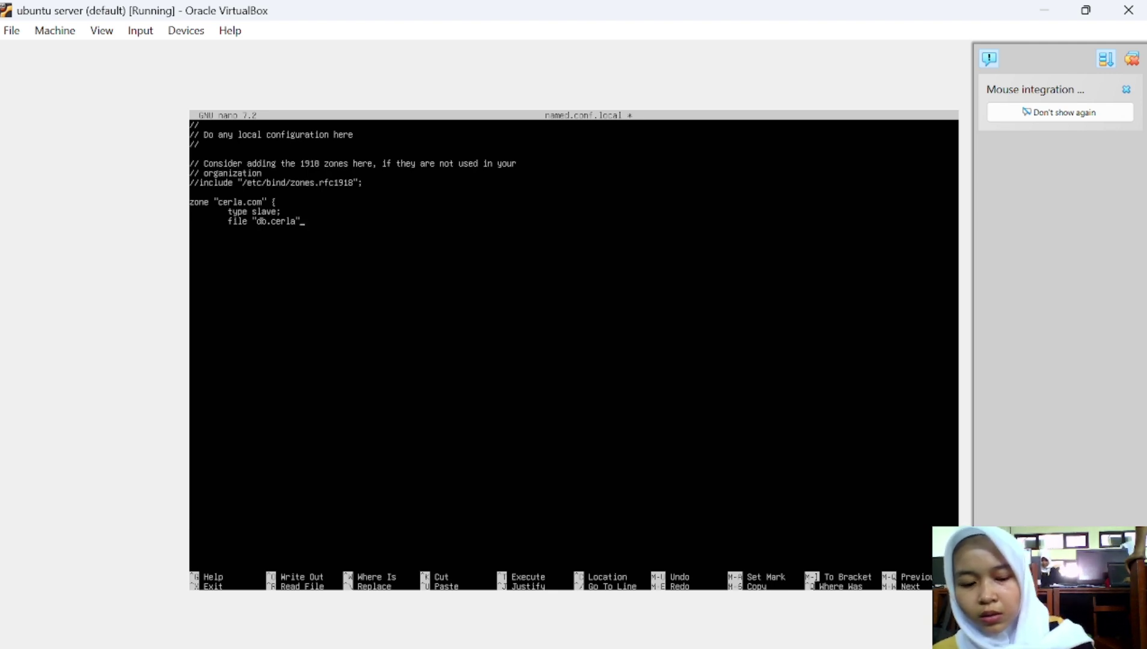
pyautogui.write(';')
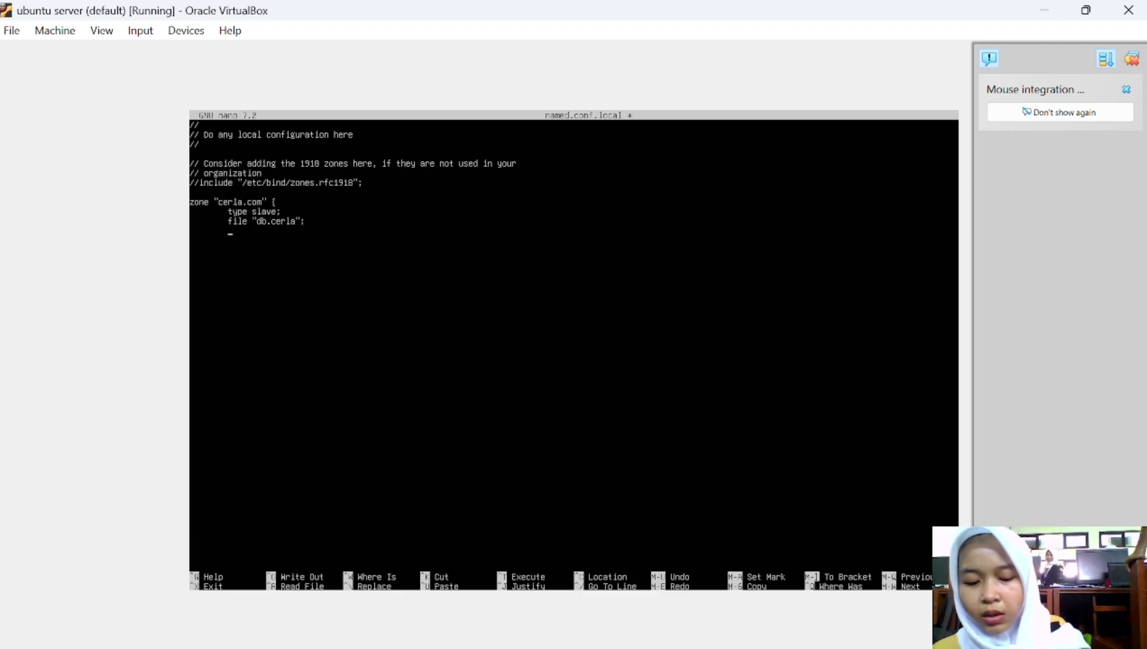
# Add the masters entry 10.10.10.2 to the cerla.com zone and close the block.
pyautogui.write('master')
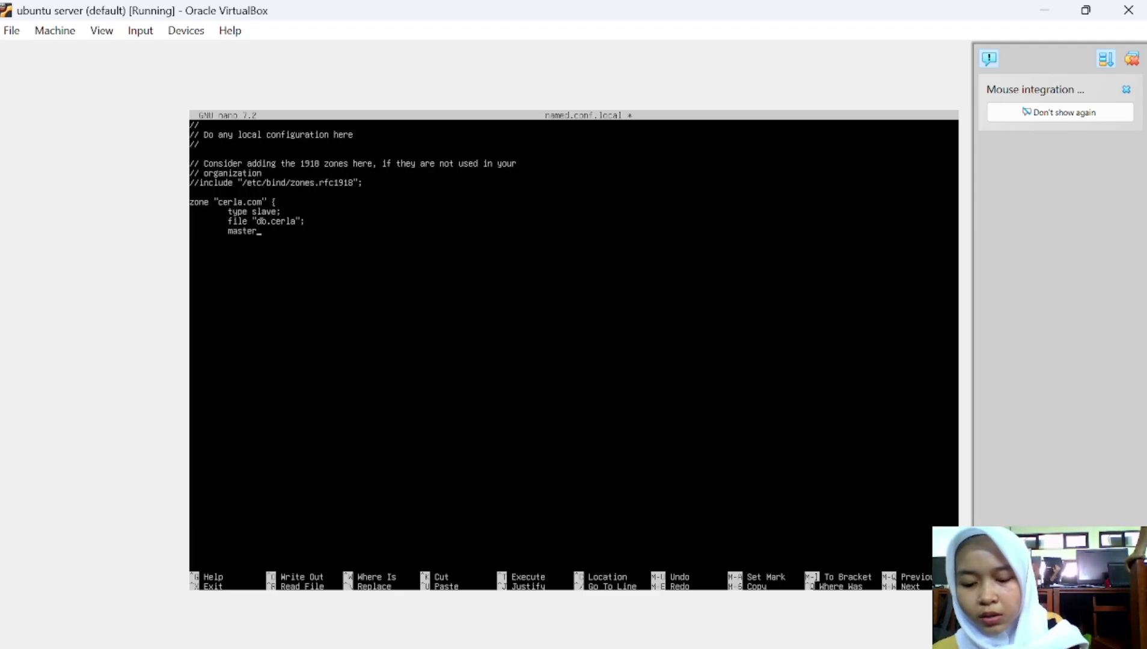
pyautogui.write('s')
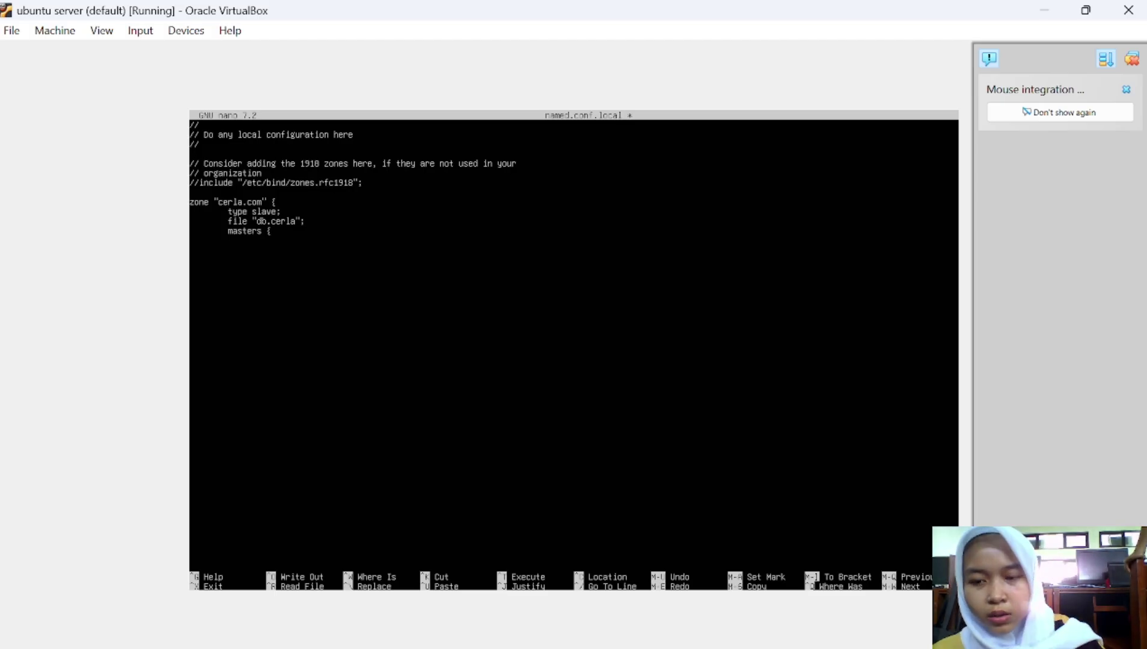
pyautogui.write(' { 10')
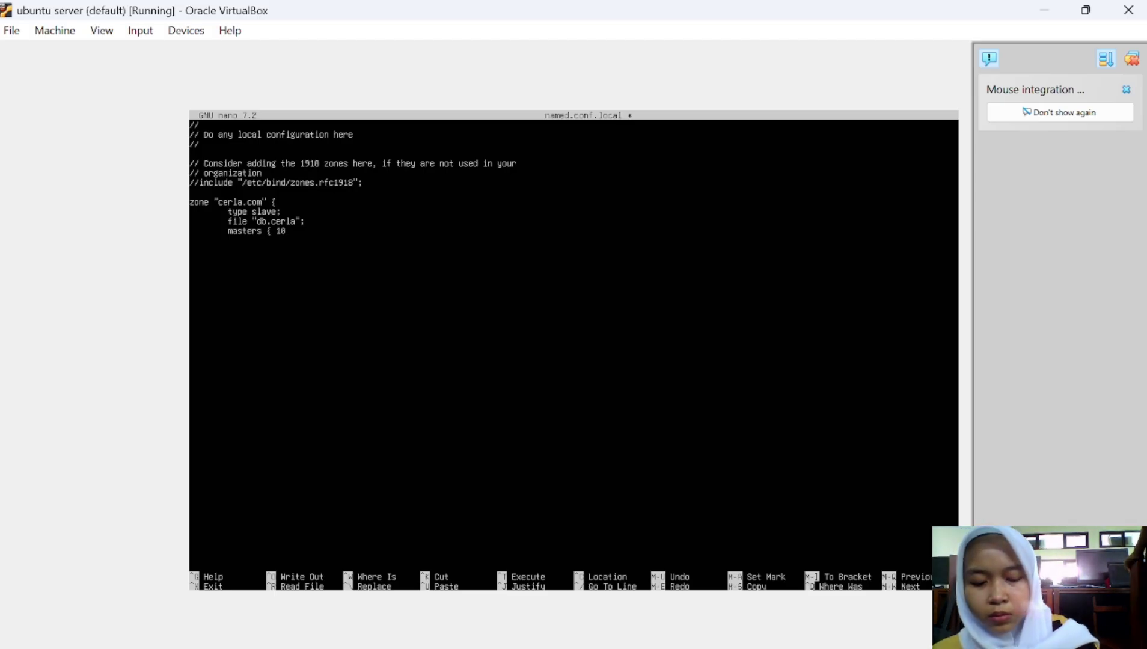
pyautogui.write('.10.10.')
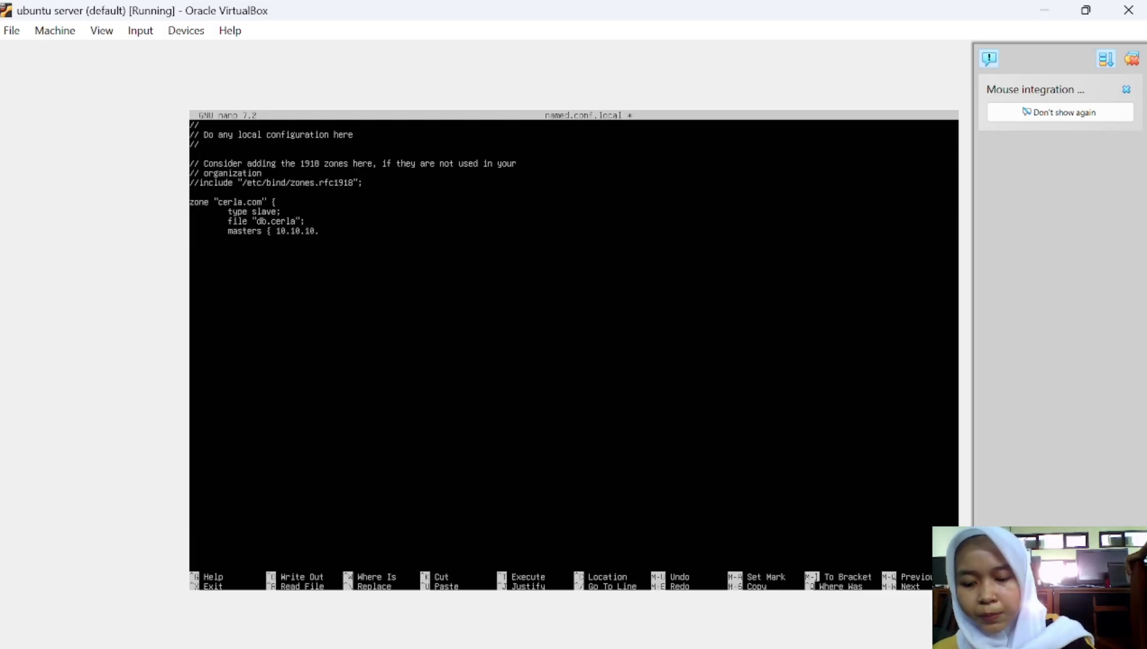
pyautogui.write('2')
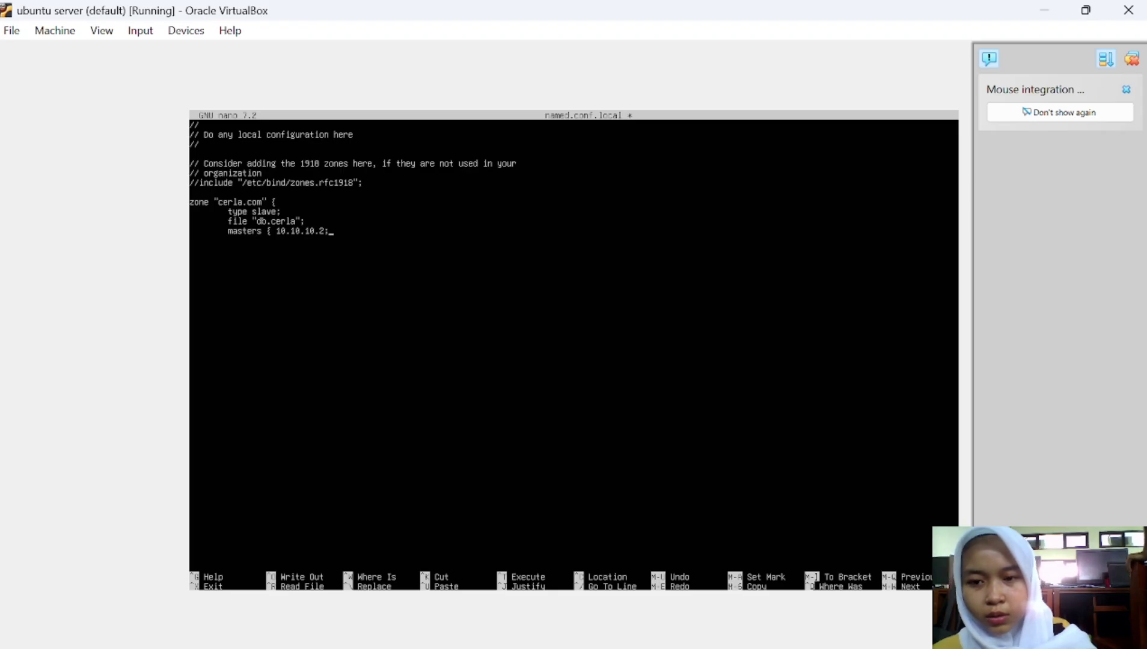
pyautogui.write('; }')
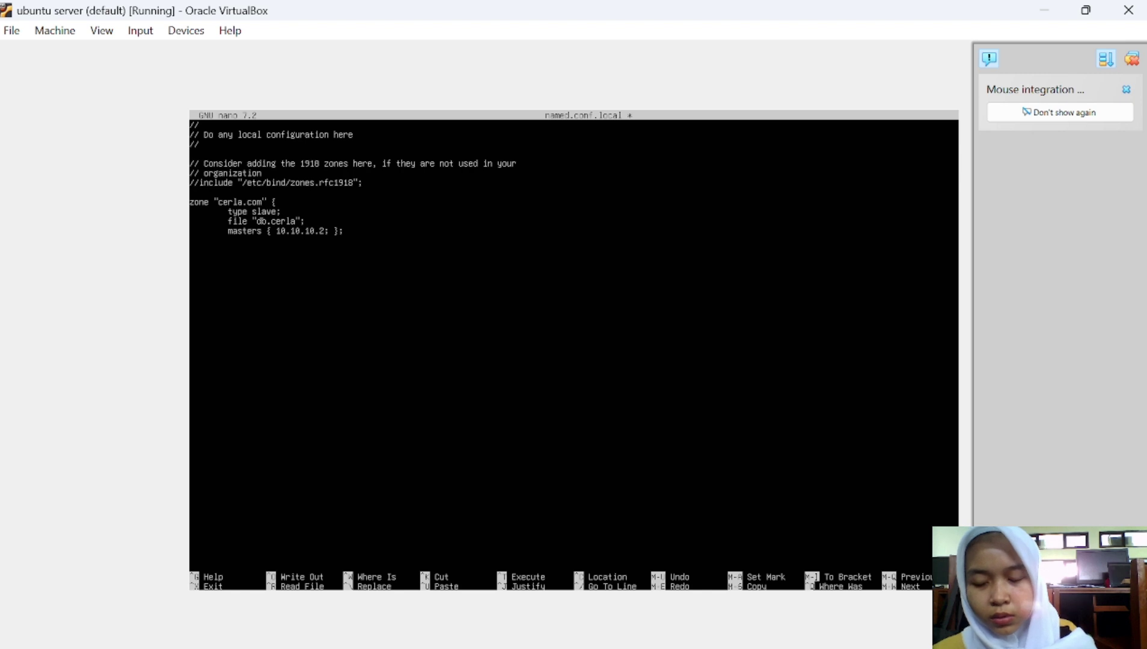
pyautogui.write(';')
pyautogui.press('Return')
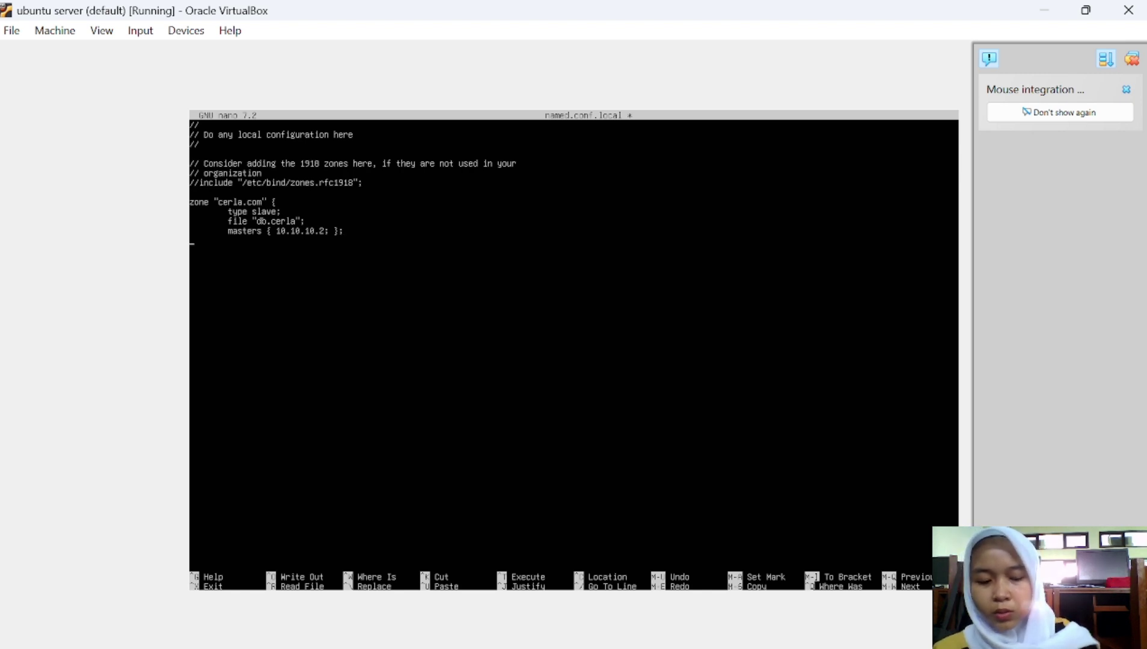
pyautogui.write('}')
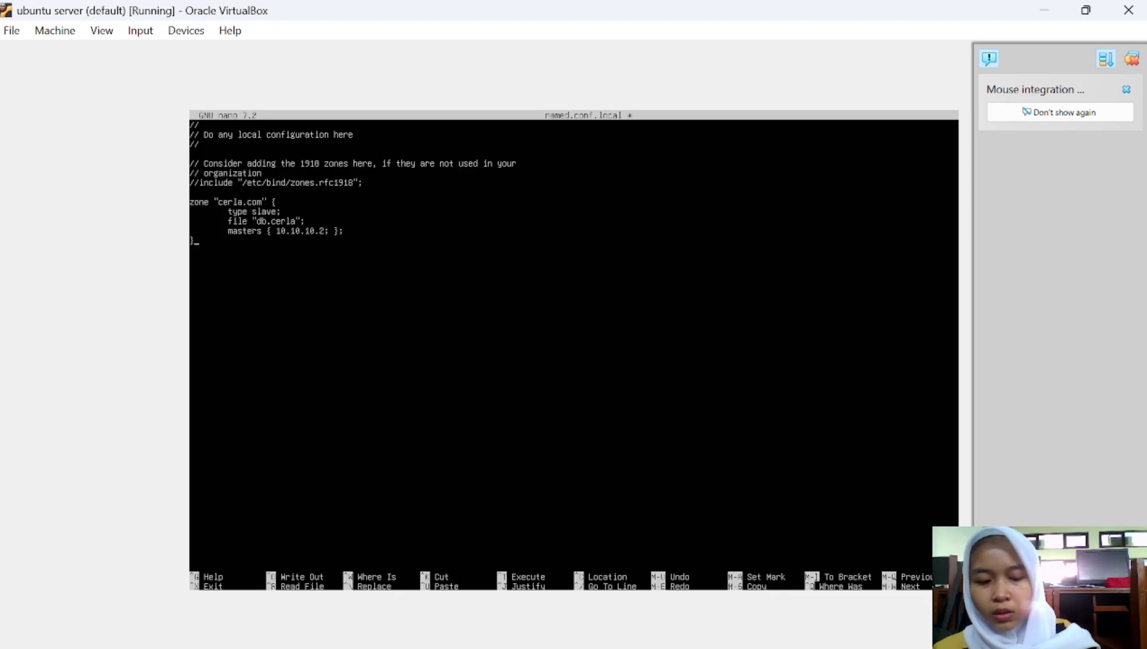
pyautogui.write(';  ')
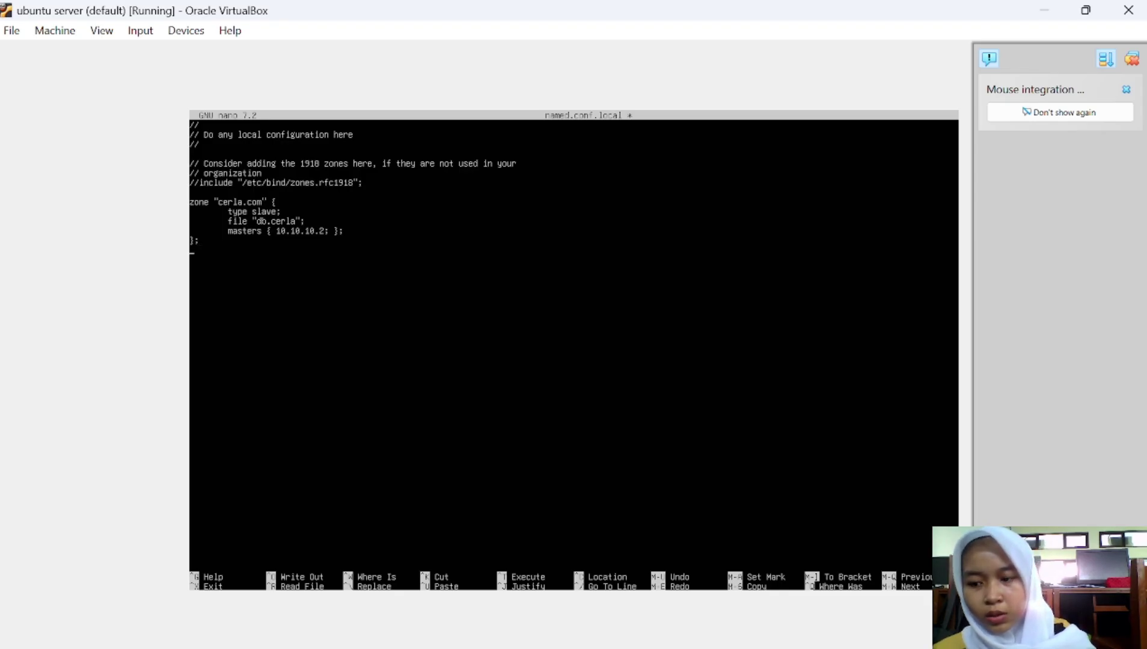
# Begin a second zone block named cerla.com below the first, leaving a blank line between them, and declare it as type slave.
pyautogui.write('z')
pyautogui.press('BackSpace')
pyautogui.press('Return')
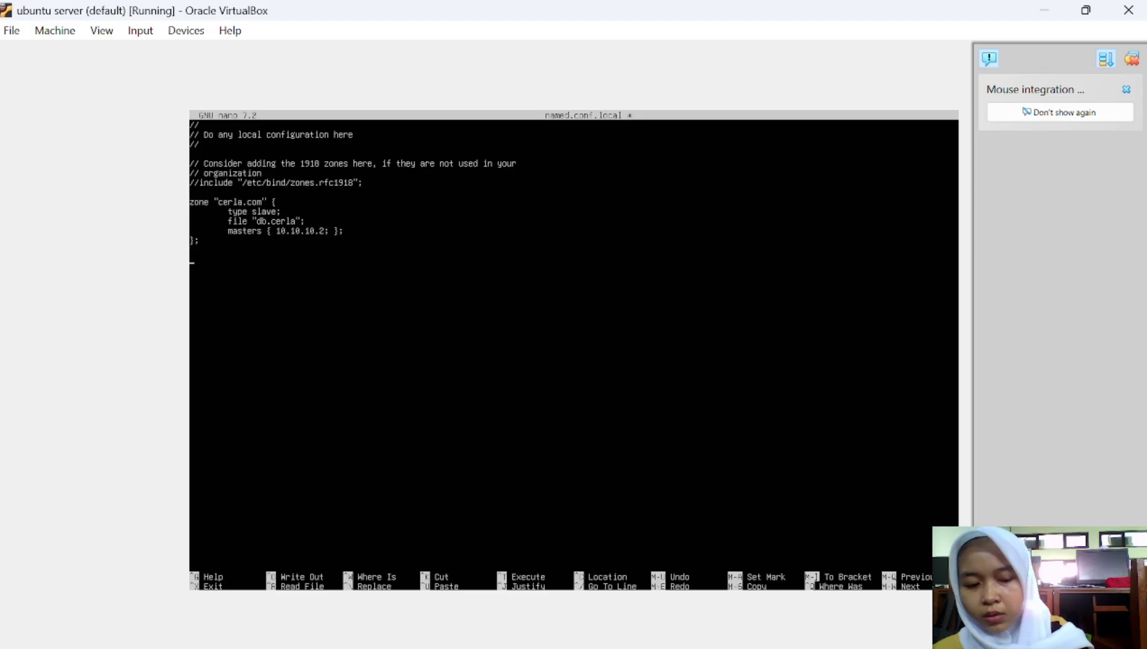
pyautogui.write('zone ')
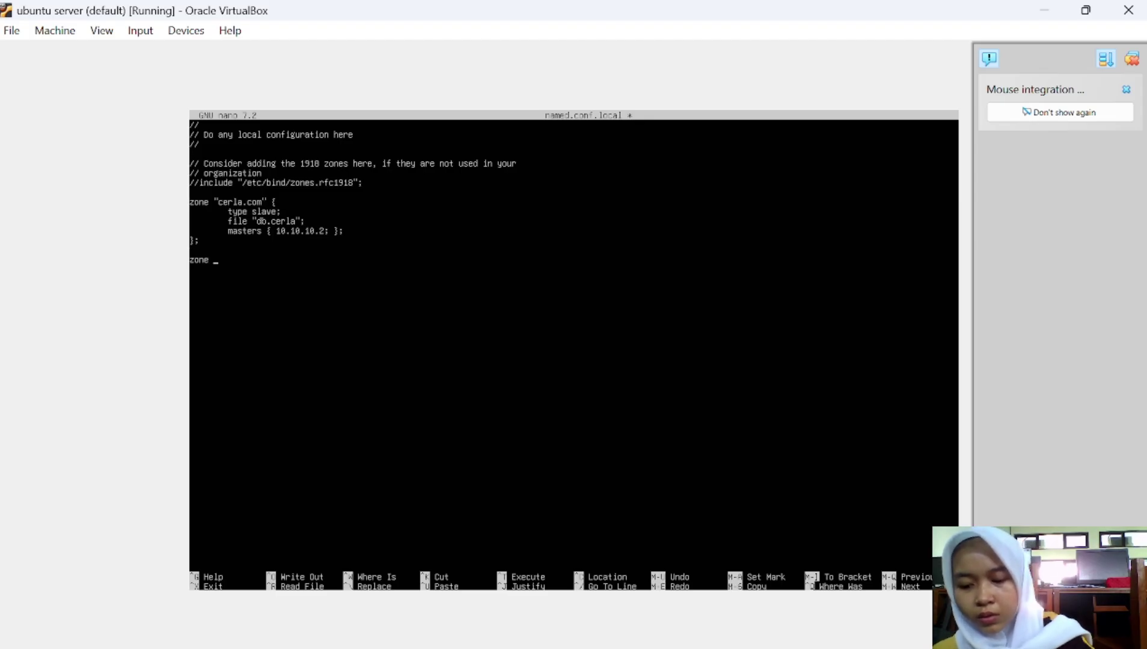
pyautogui.write('"cerl')
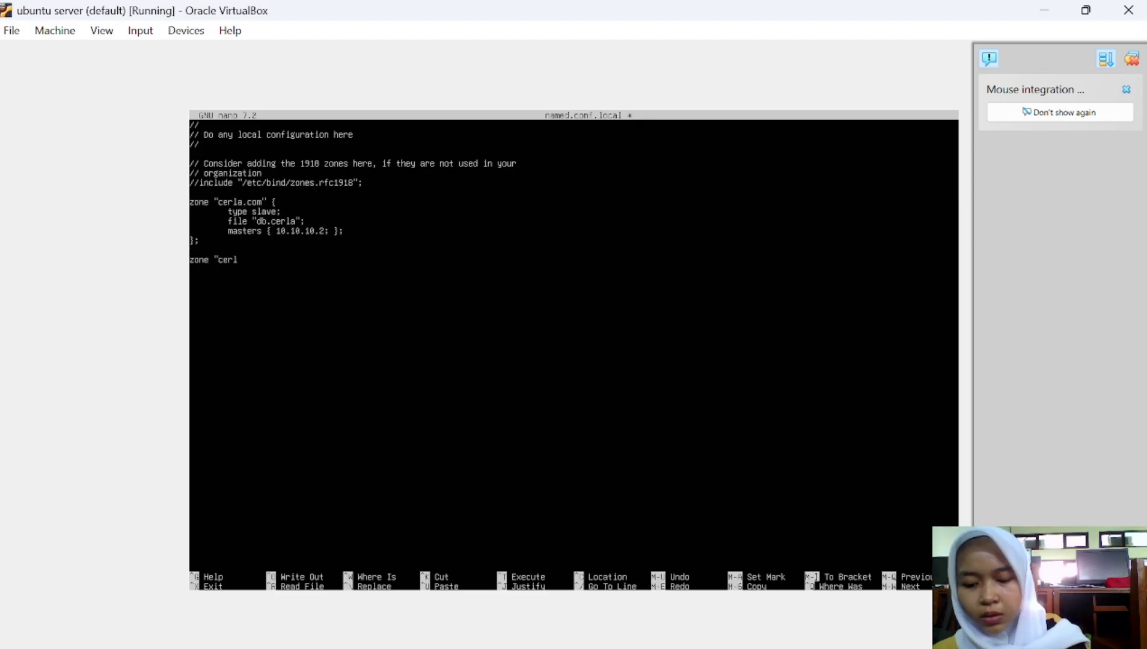
pyautogui.write('a.com')
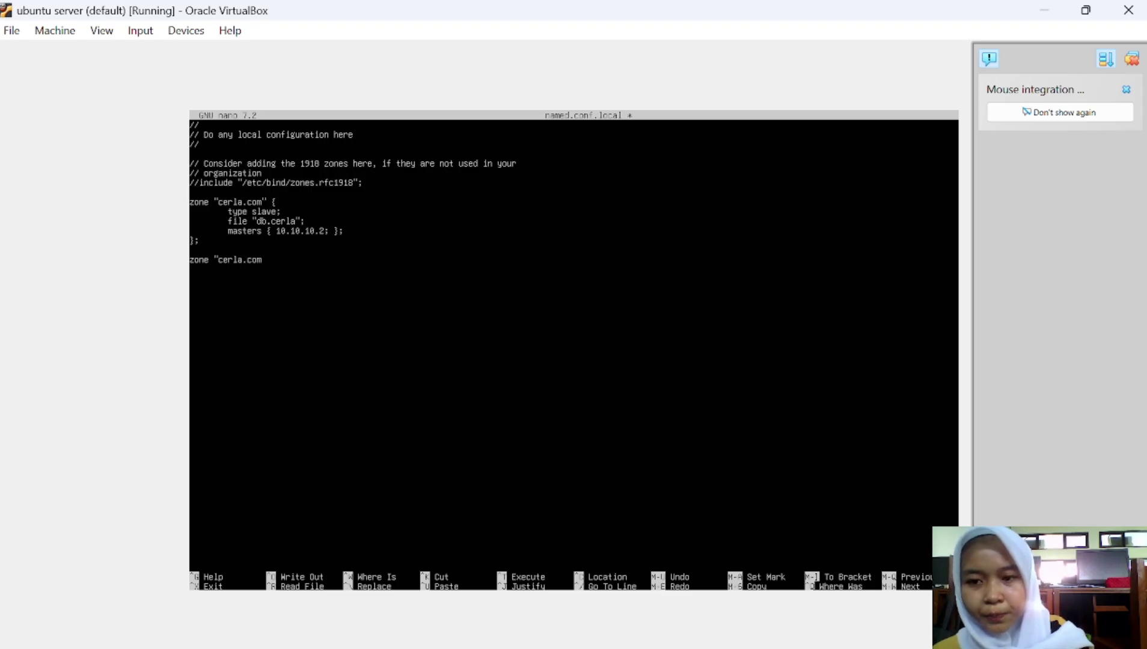
pyautogui.write('"')
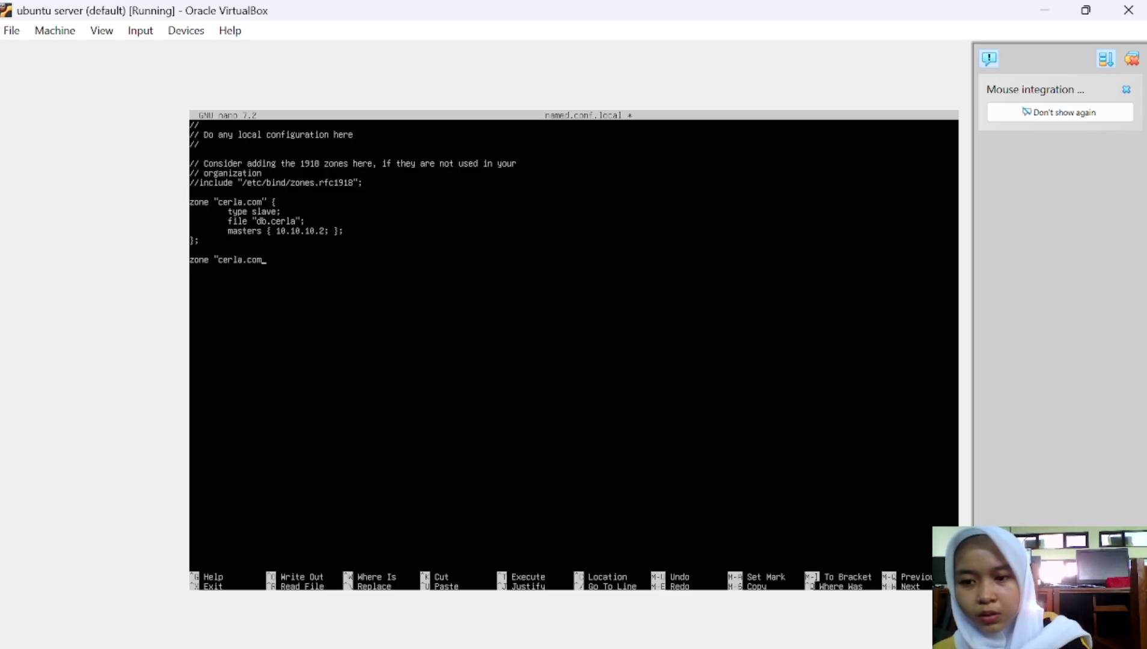
pyautogui.write(' { \t')
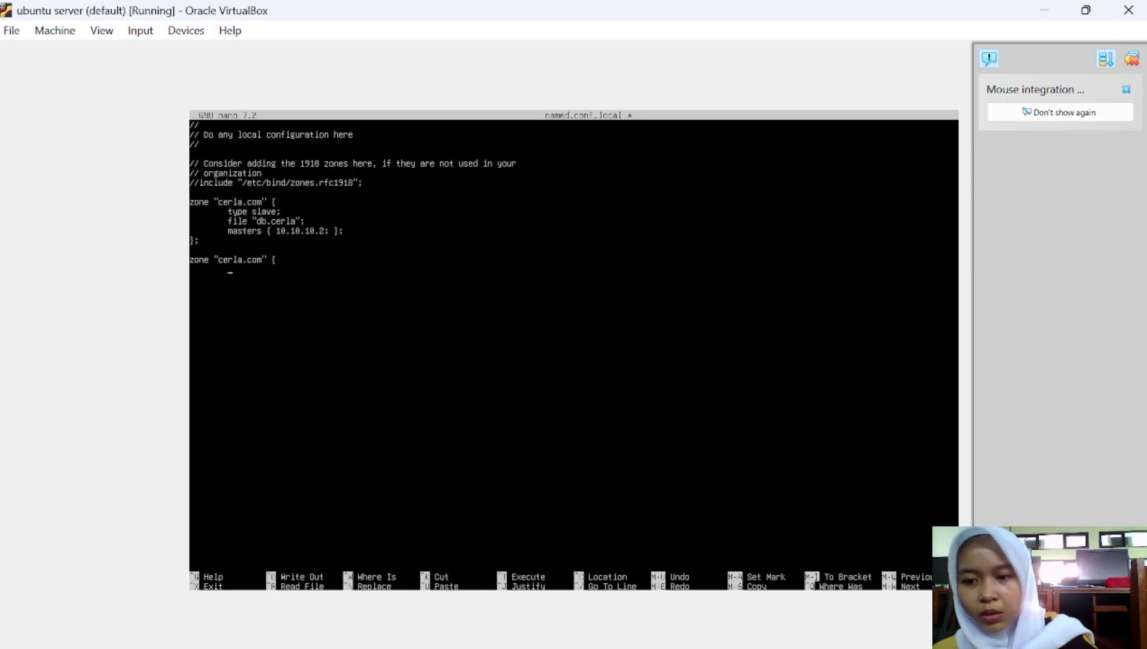
pyautogui.write('type')
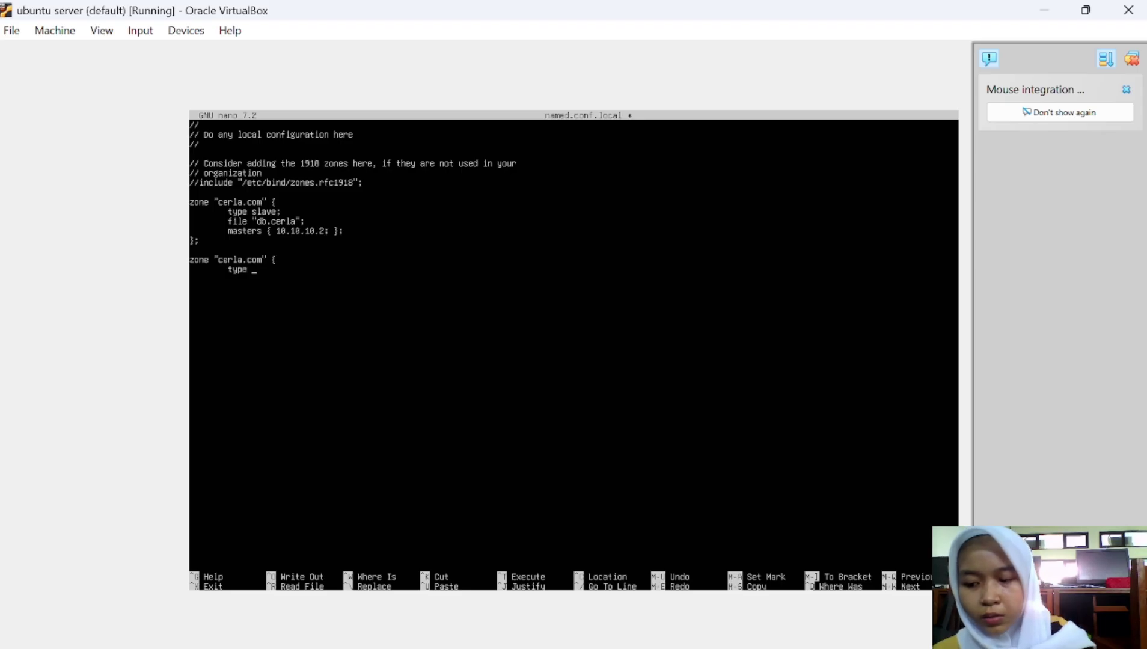
pyautogui.write(' slav')
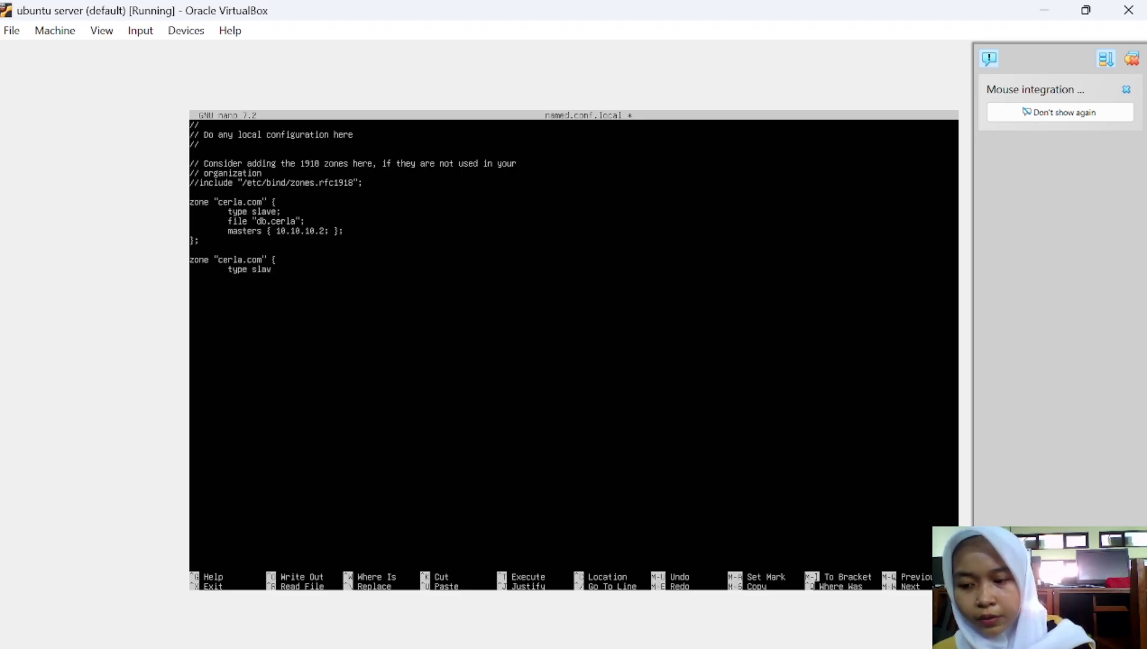
pyautogui.write('e')
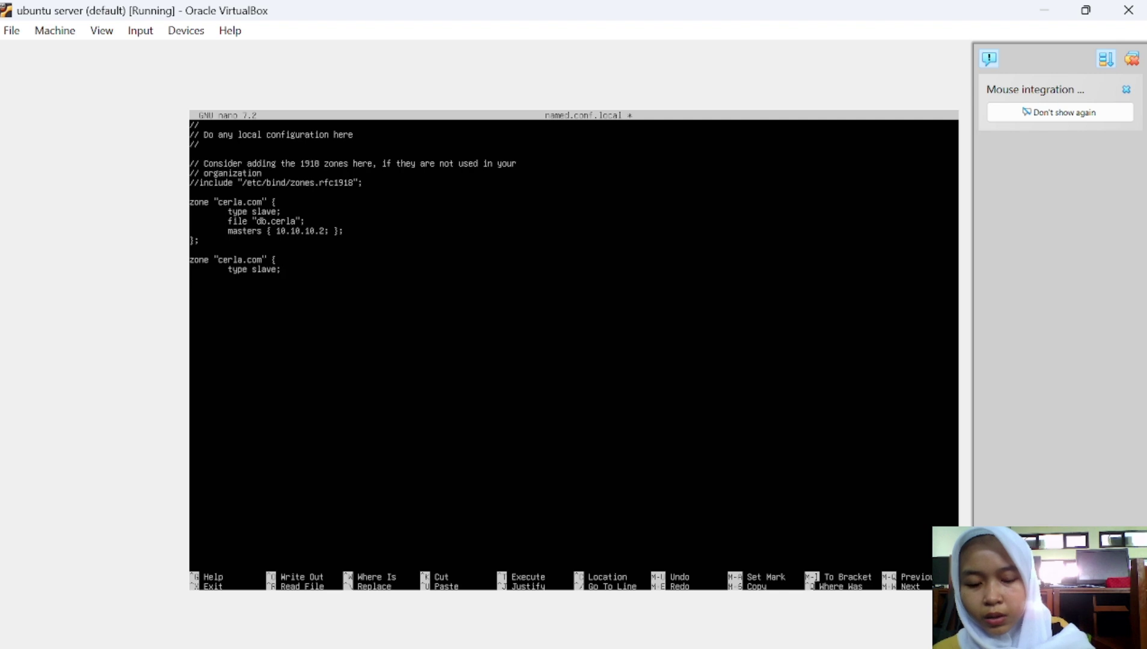
pyautogui.write(';')
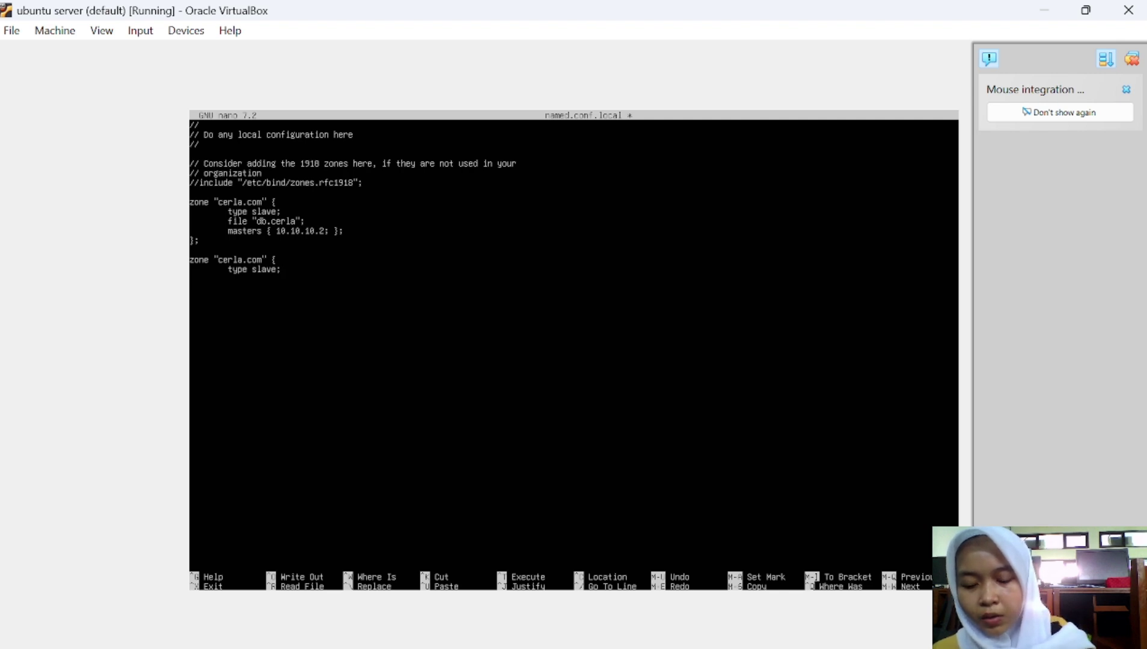
# Add the zone file entry db.10 to the second slave zone block.
pyautogui.press('Return')
pyautogui.press('Tab')
pyautogui.write('file')
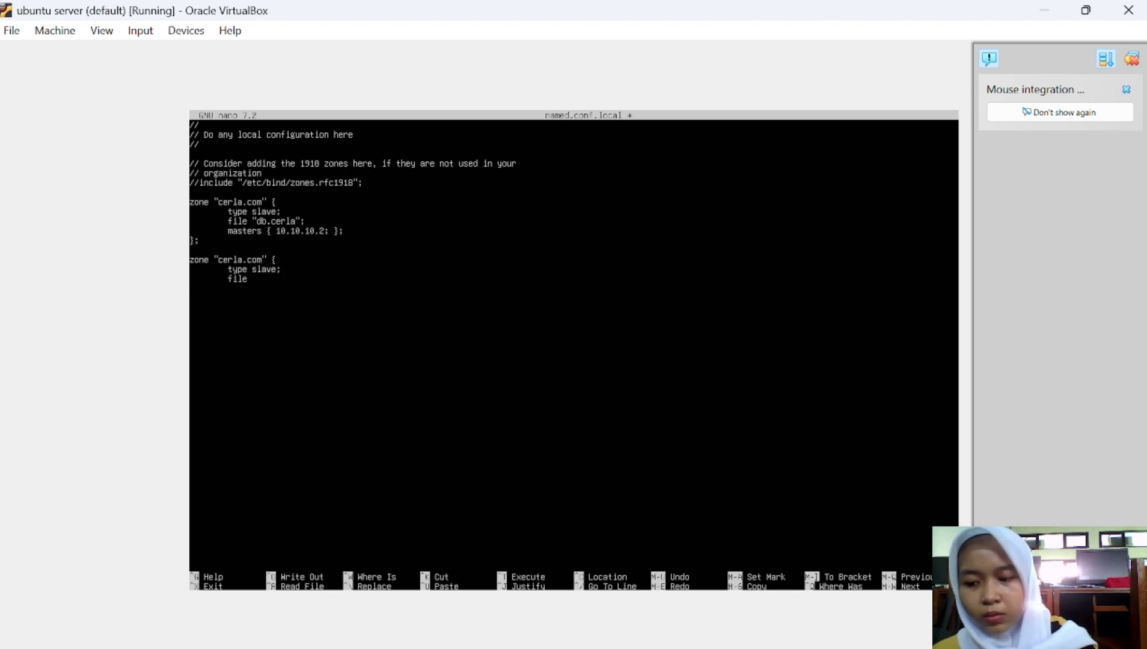
pyautogui.write(' "d')
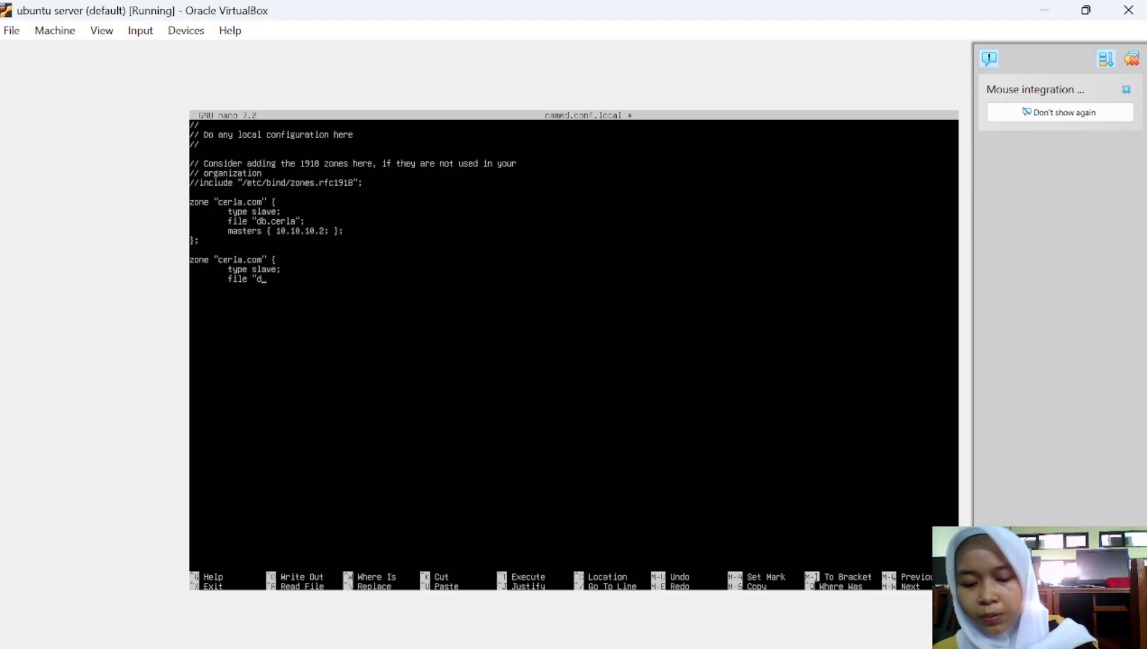
pyautogui.write('b.10')
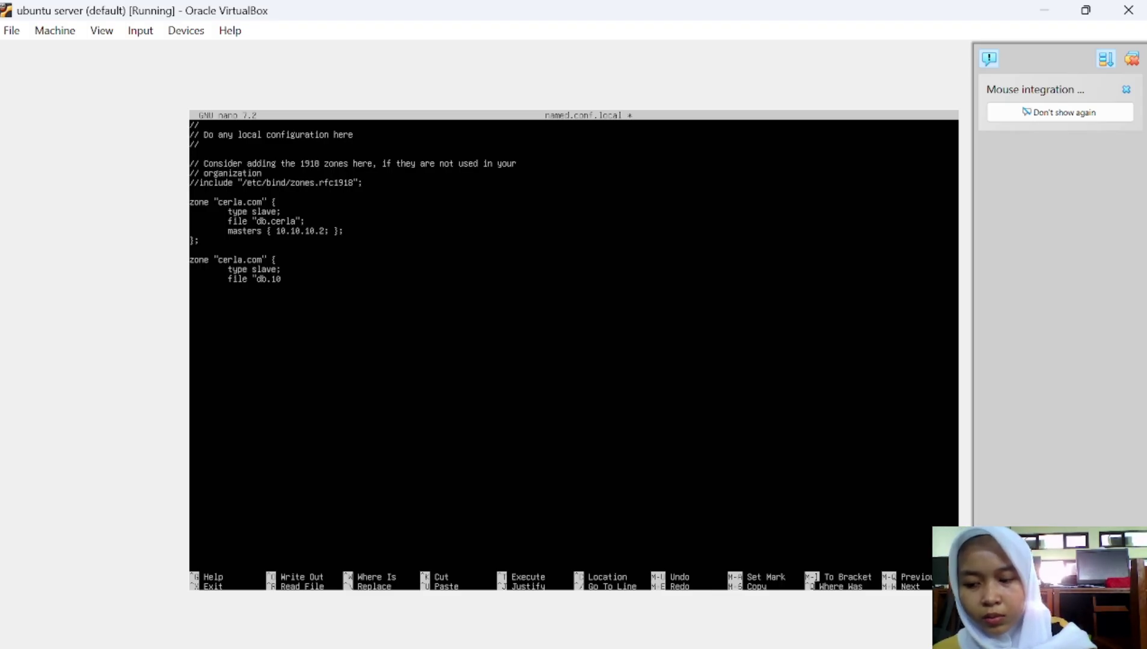
pyautogui.write('";')
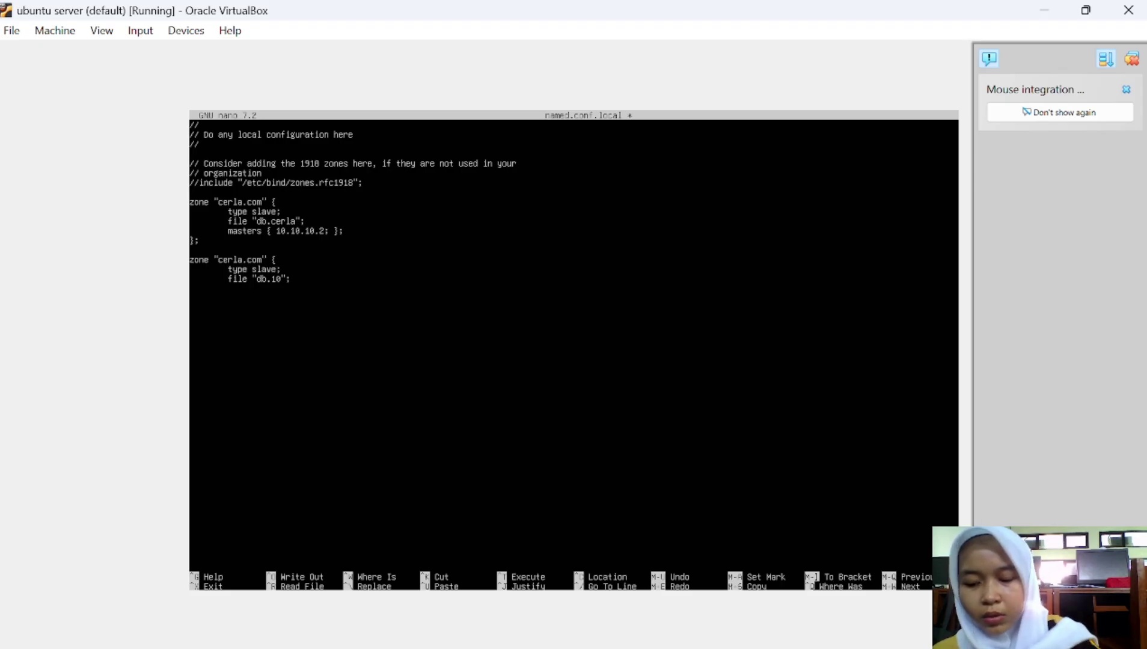
# Add the masters entry 10.10.10.2 to the second zone and close the block.
pyautogui.write('         masters')
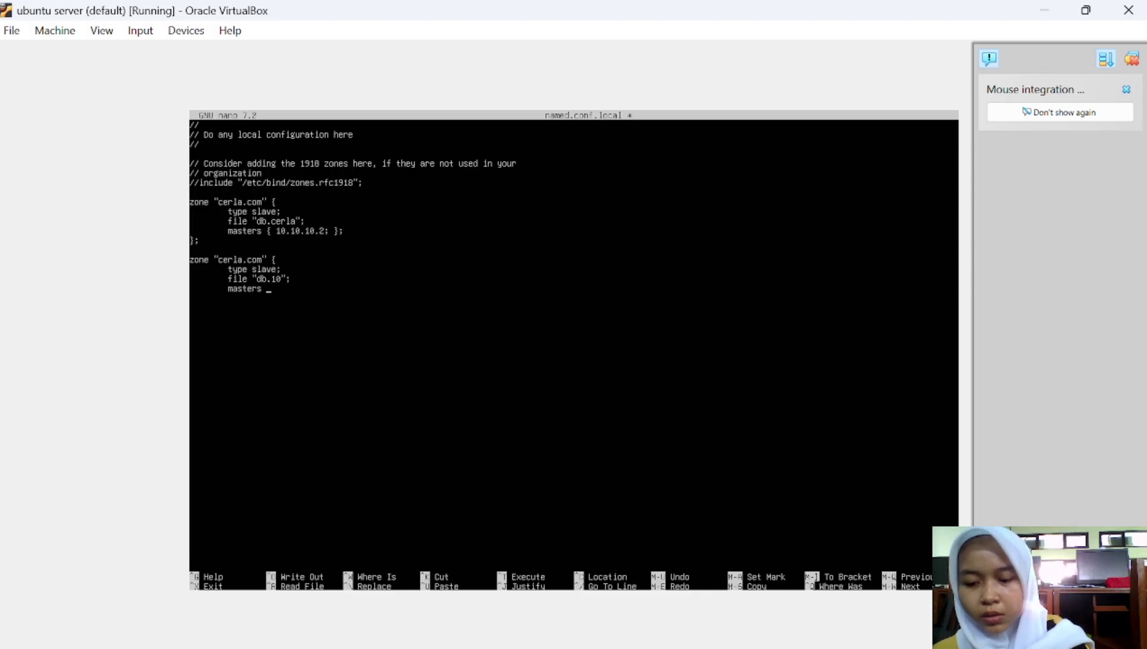
pyautogui.write(' { 1')
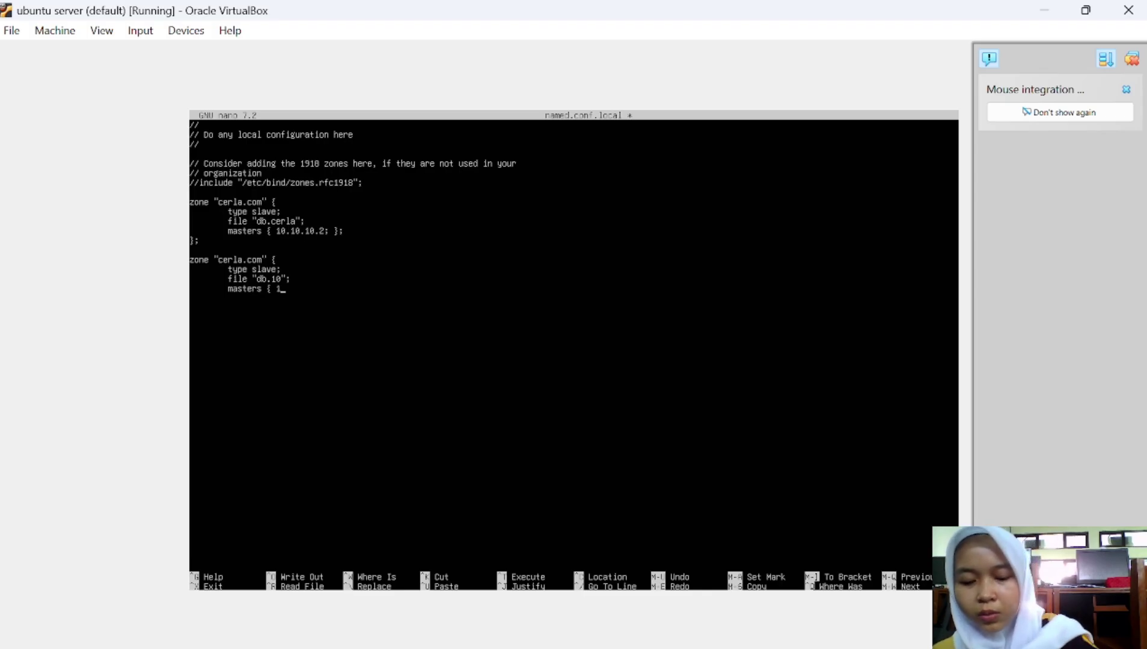
pyautogui.write('0.10.')
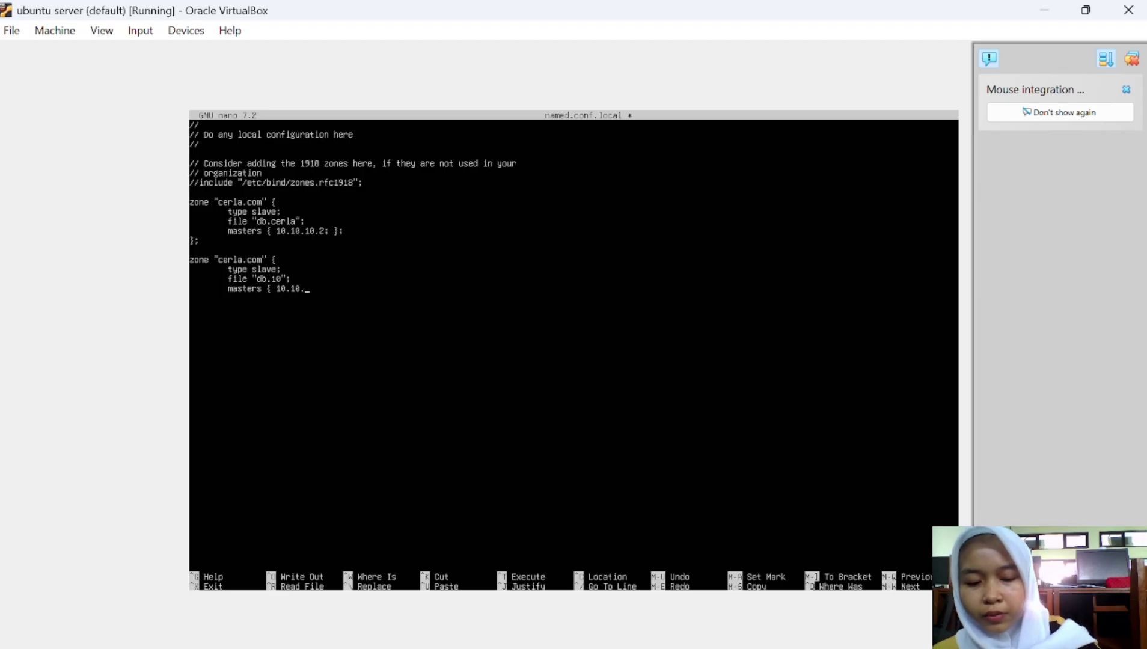
pyautogui.write('10.')
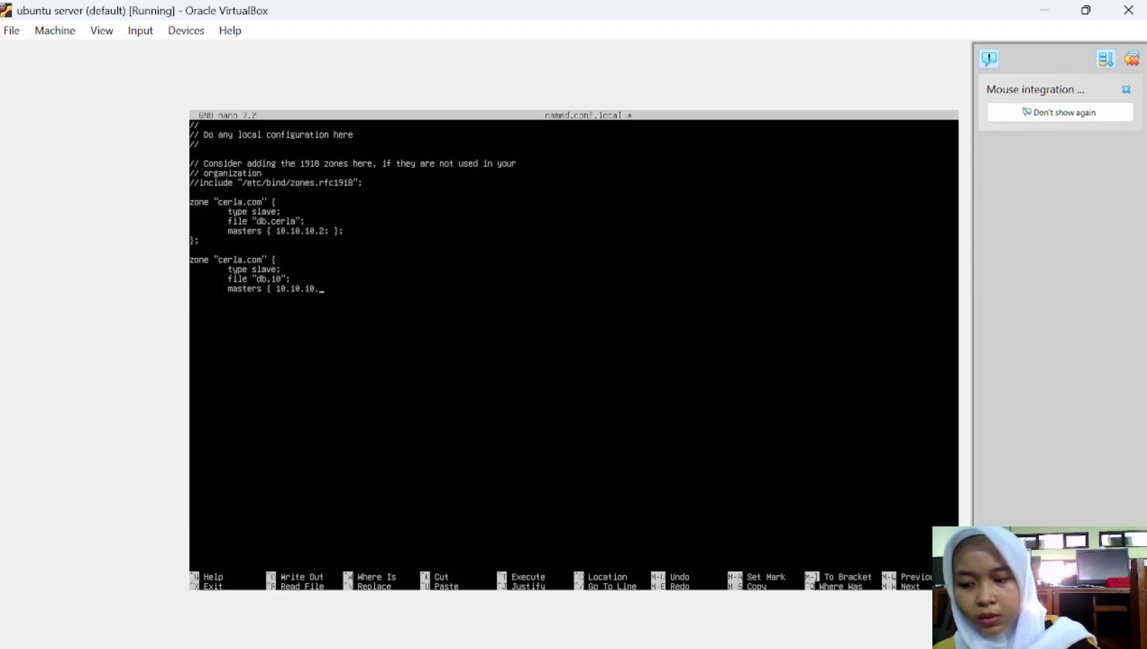
pyautogui.write('2')
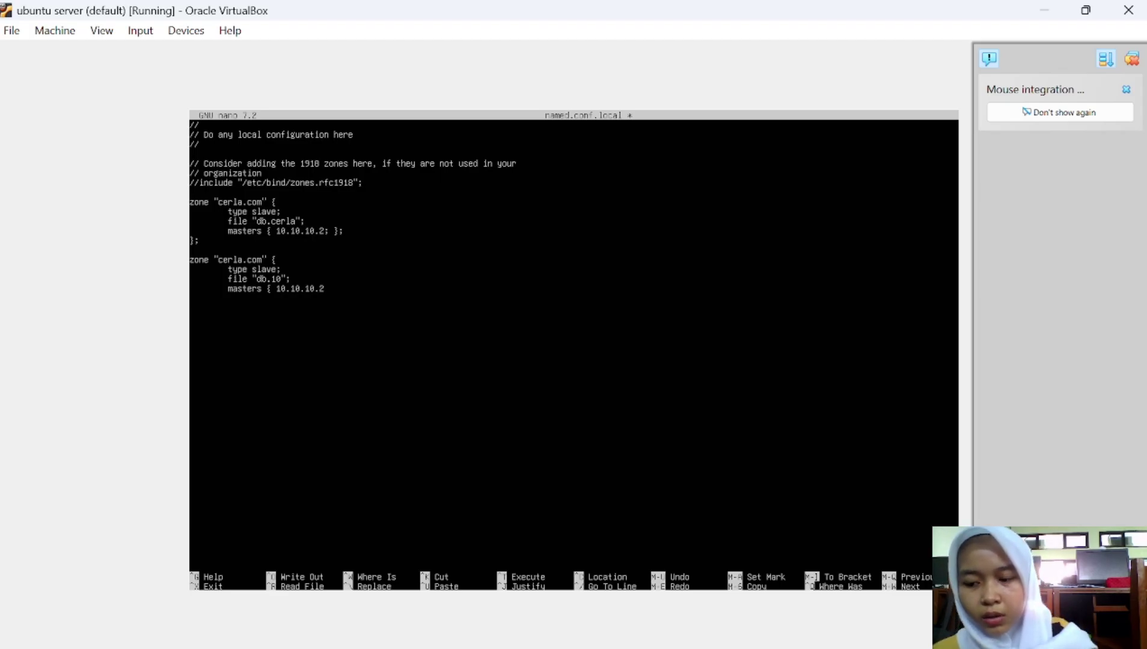
pyautogui.write('; };')
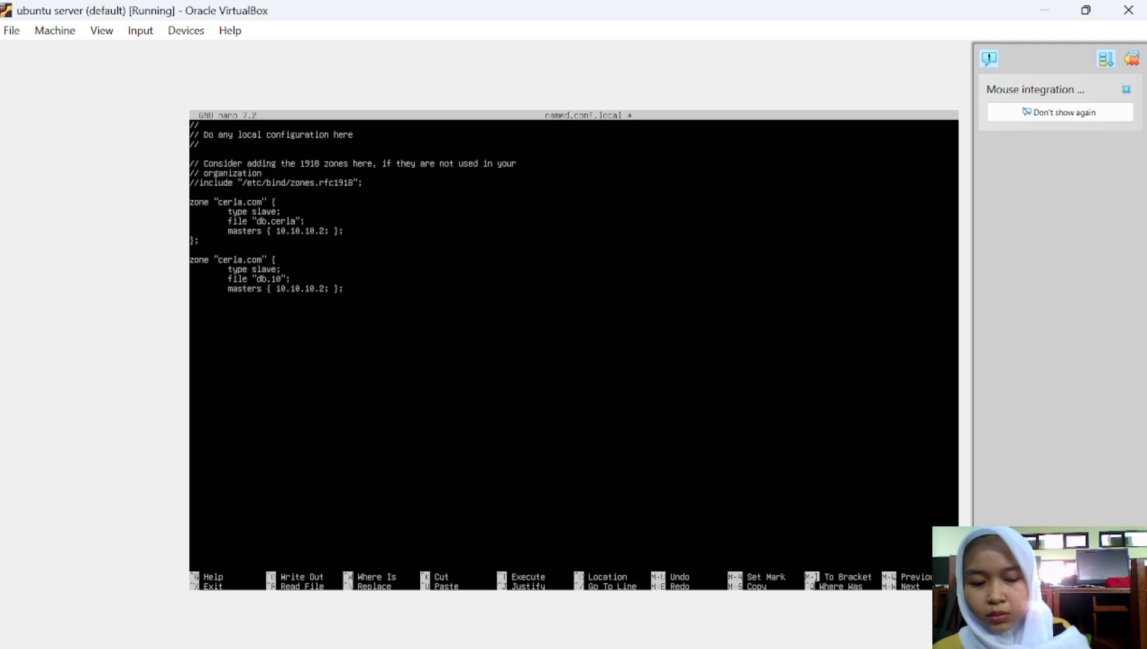
pyautogui.write('}')
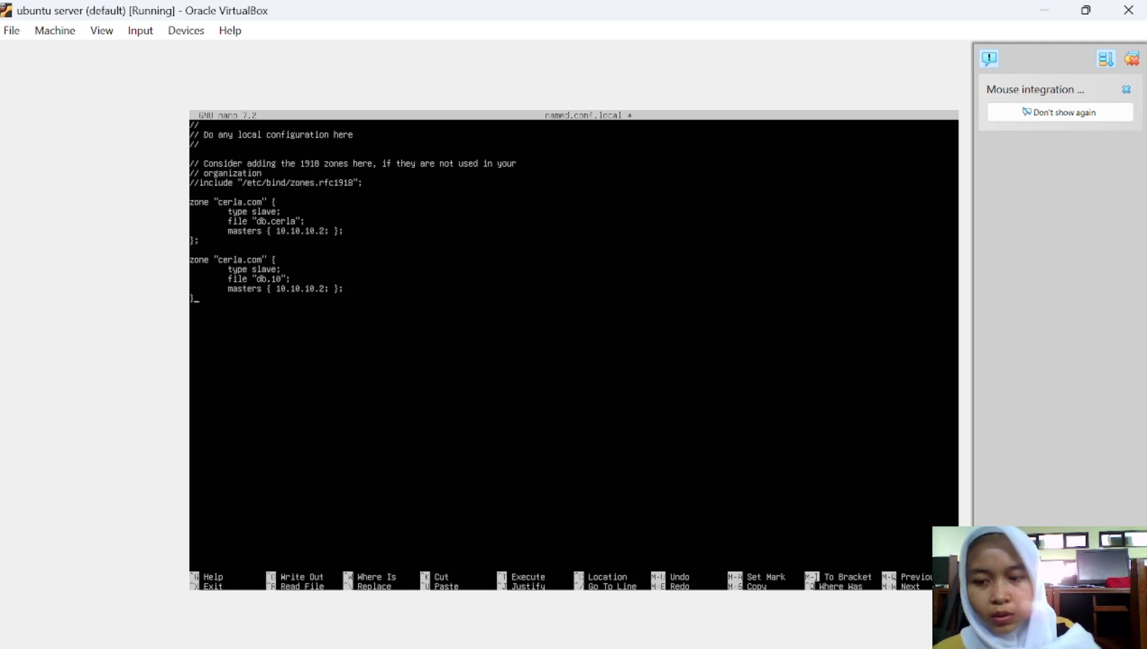
pyautogui.write(';')
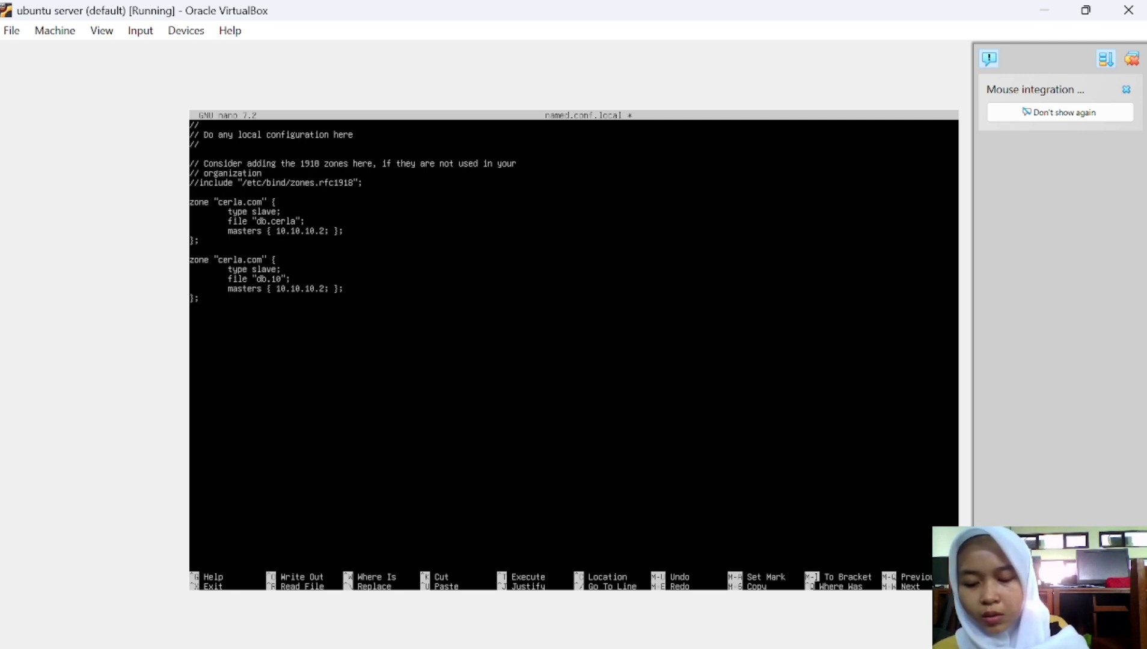
# Save named.conf.local under its existing name and exit the nano editor.
pyautogui.hotkey('ctrl', 'x')
pyautogui.press('y')
pyautogui.press('Return')
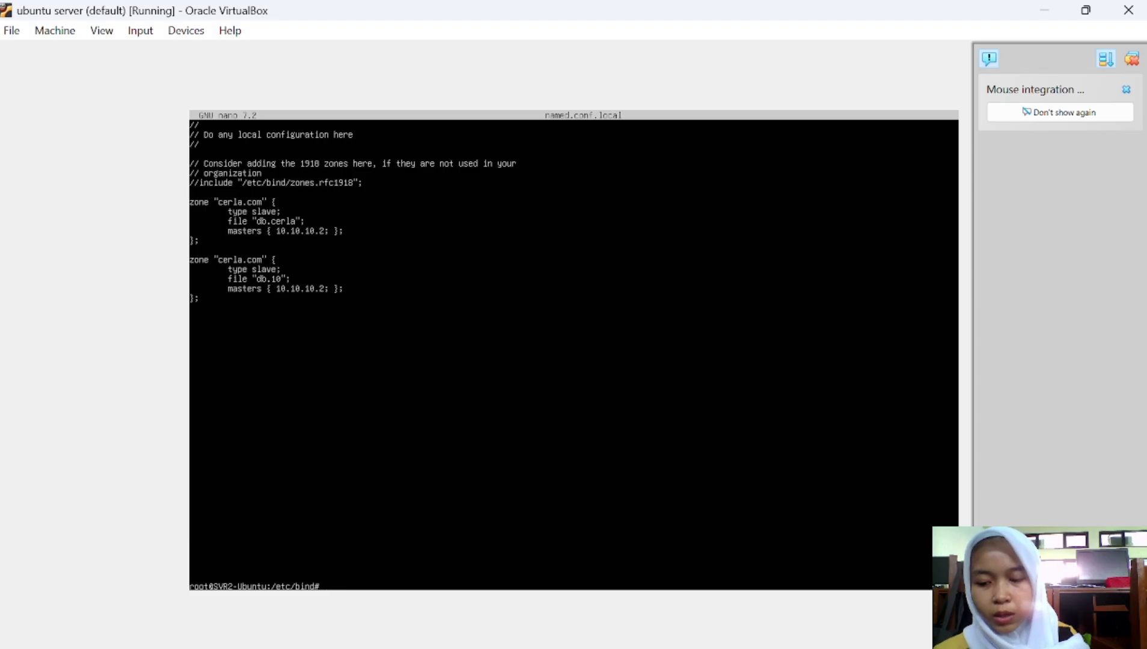
# Validate the BIND configuration syntax with named-checkconf.
pyautogui.write('named')
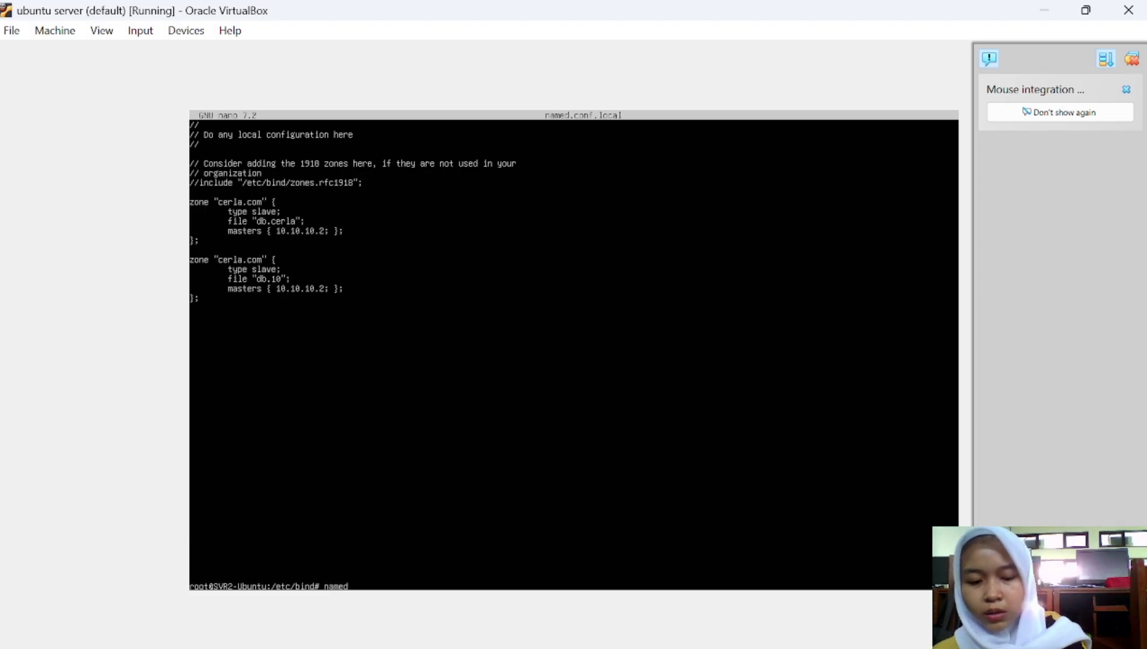
pyautogui.write('-')
pyautogui.write('c')
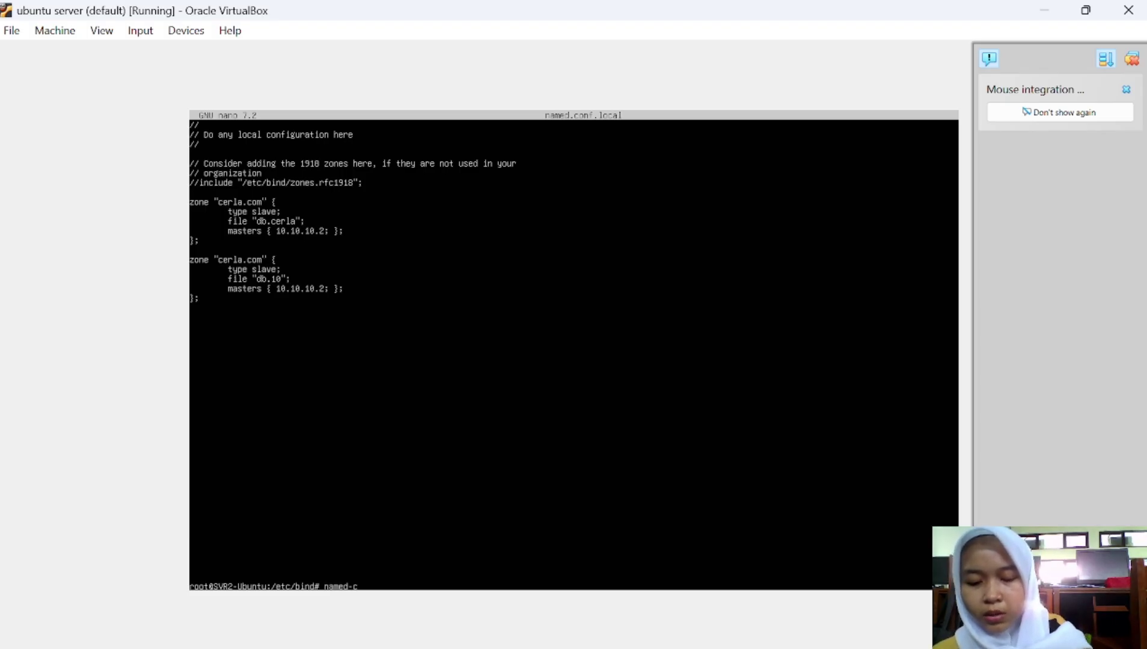
pyautogui.write('heckconf')
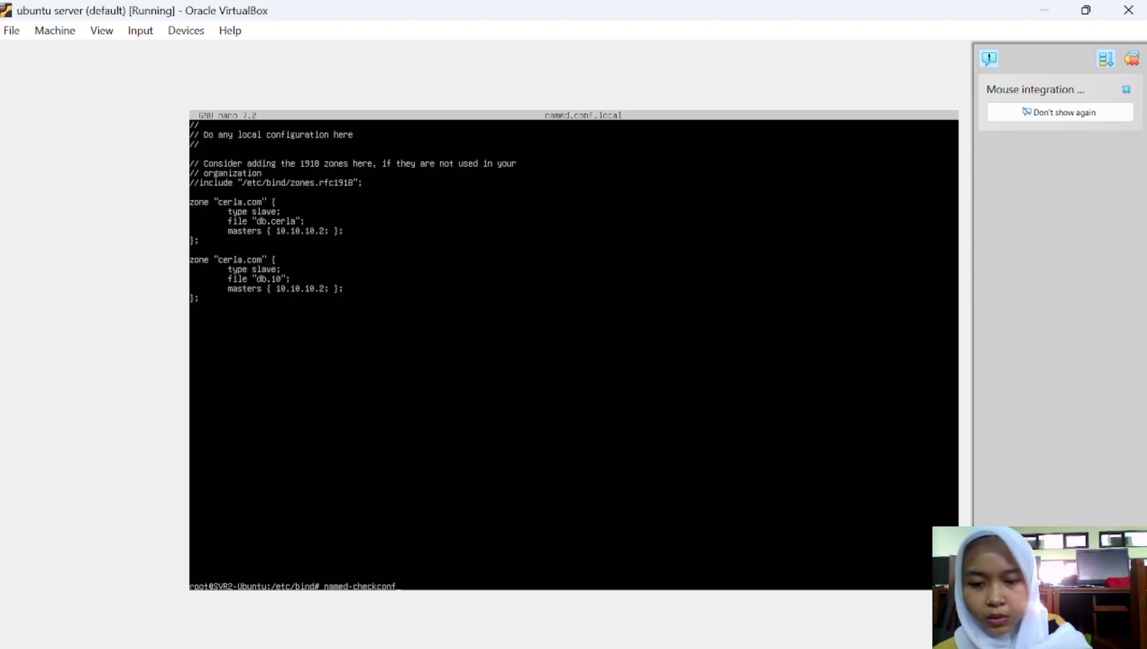
pyautogui.press('Return')
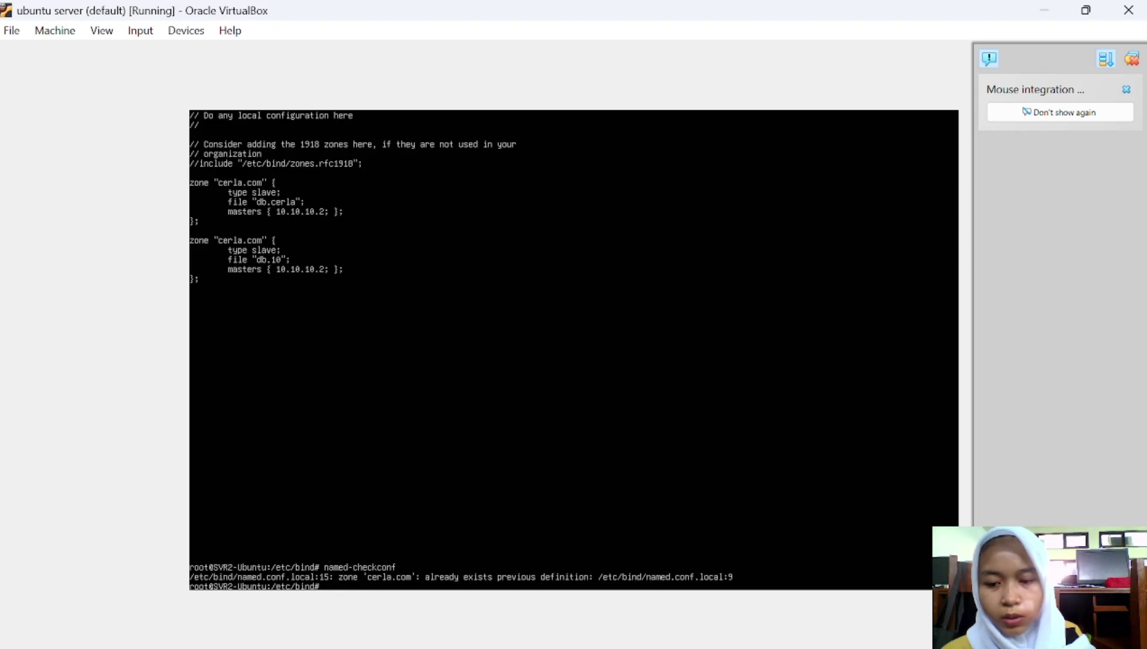
# Reopen named.conf.local in nano for editing.
pyautogui.press('Up')
pyautogui.press('Up')
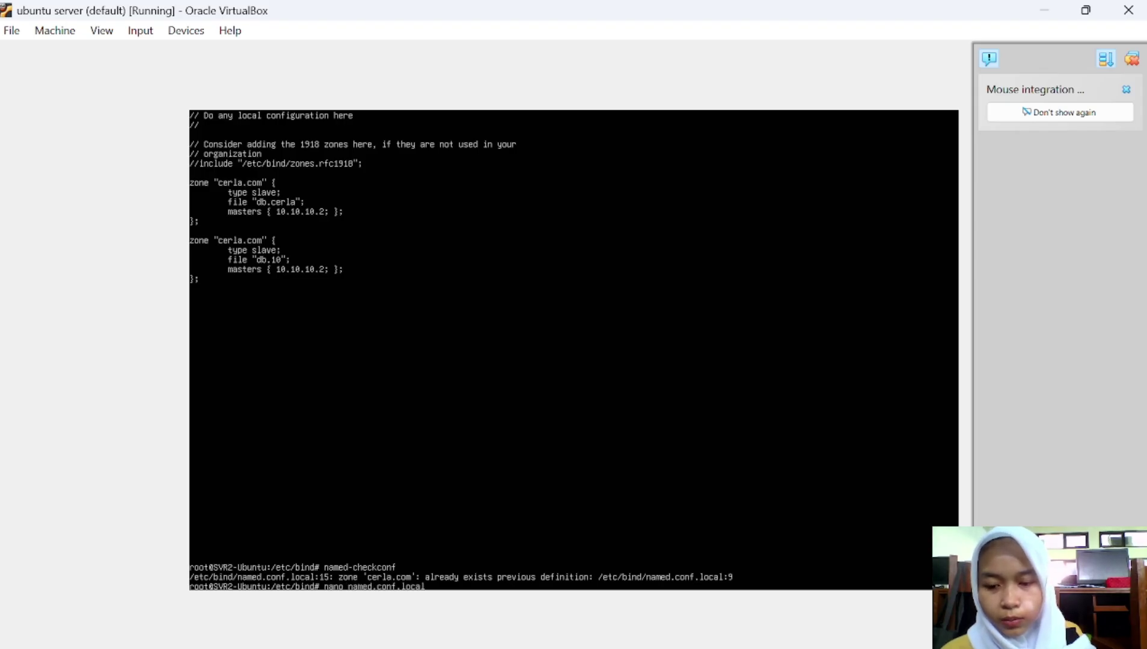
pyautogui.press('Return')
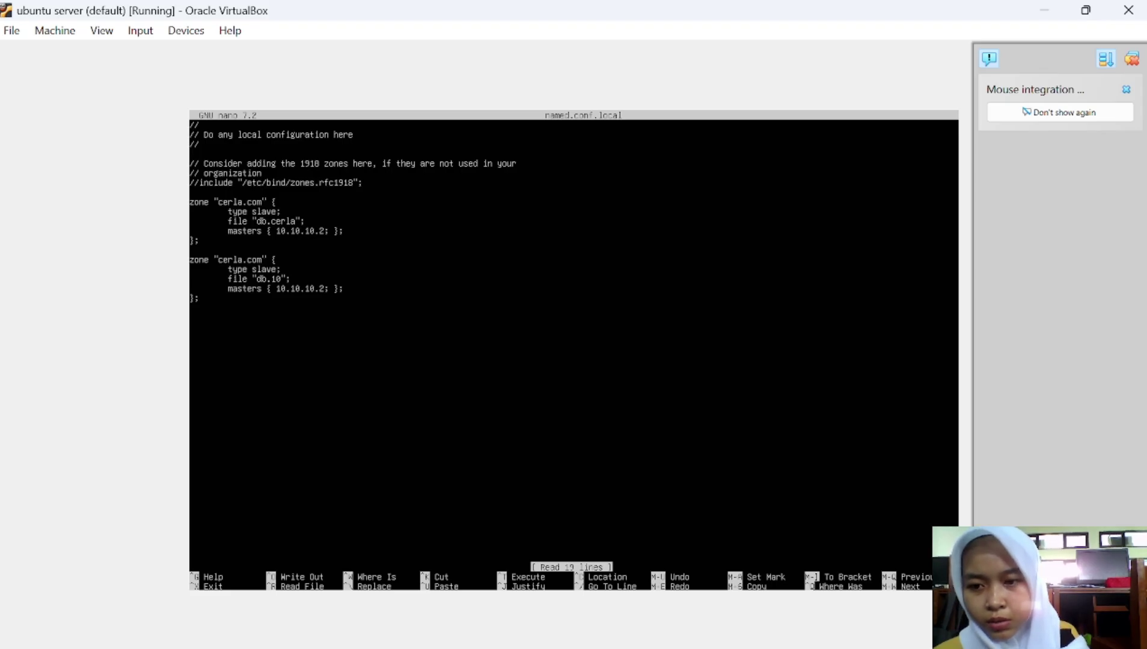
# Rename the second zone, the one using file db.10, to 10.10.10.in-addr.arpa.
pyautogui.press('Down')
pyautogui.press('Down')
pyautogui.press('Down')
pyautogui.press('Down')
pyautogui.press('Down')
pyautogui.press('Down')
pyautogui.press('Down')
pyautogui.press('Down')
pyautogui.press('Down')
pyautogui.press('Down')
pyautogui.press('Down')
pyautogui.press('Down')
pyautogui.press('Down')
pyautogui.press('Down')
pyautogui.press('Down')
pyautogui.press('Down')
pyautogui.press('Down')
pyautogui.press('Down')
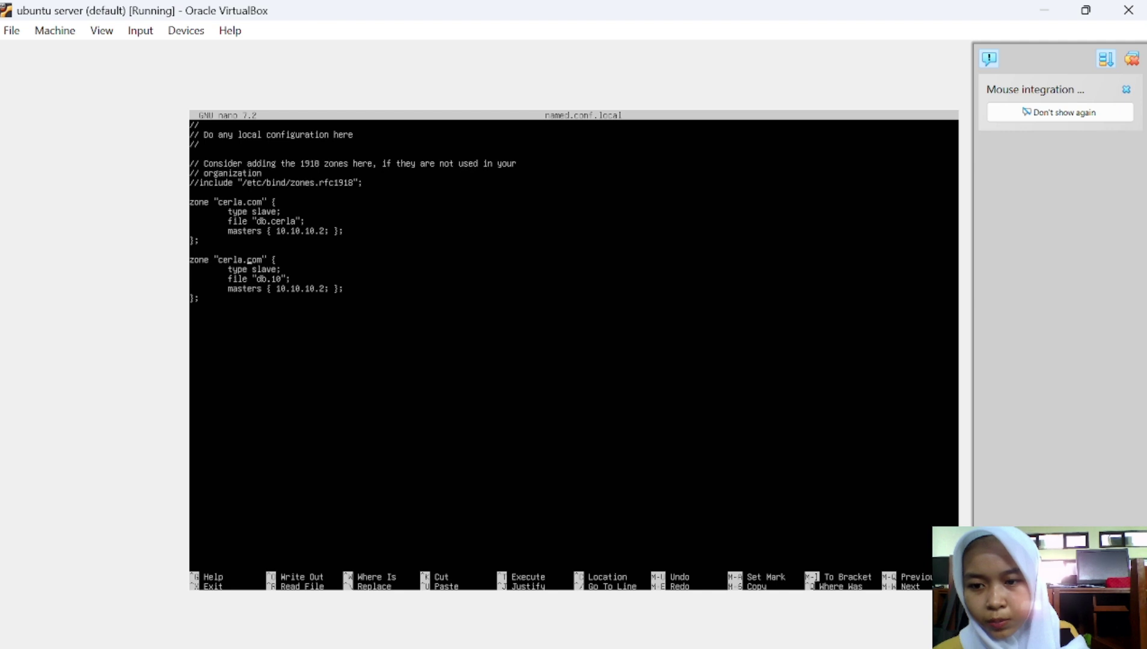
pyautogui.press('BackSpace')
pyautogui.press('BackSpace')
pyautogui.press('BackSpace')
pyautogui.press('BackSpace')
pyautogui.press('BackSpace')
pyautogui.press('BackSpace')
pyautogui.press('BackSpace')
pyautogui.press('BackSpace')
pyautogui.press('BackSpace')
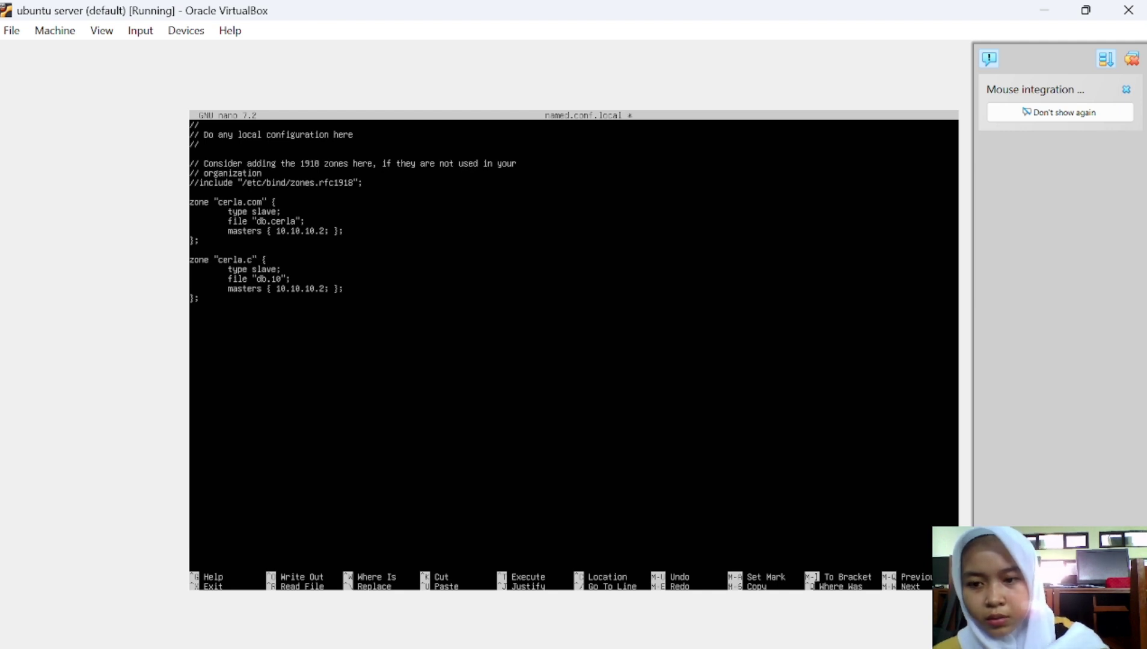
pyautogui.write('10.1')
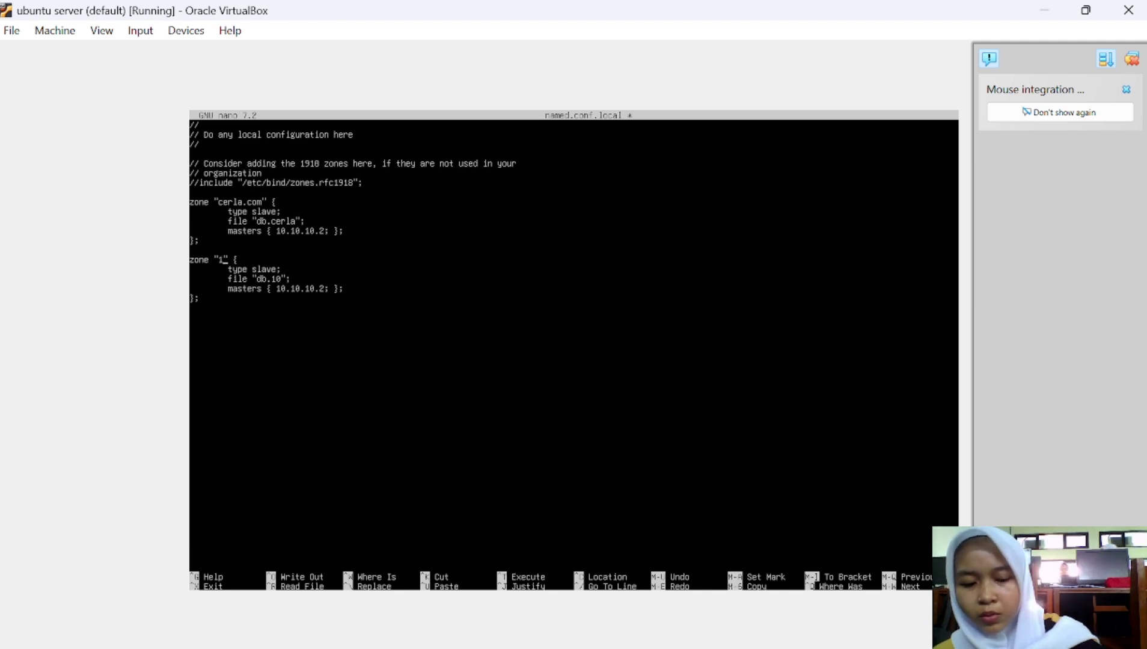
pyautogui.write('0.1')
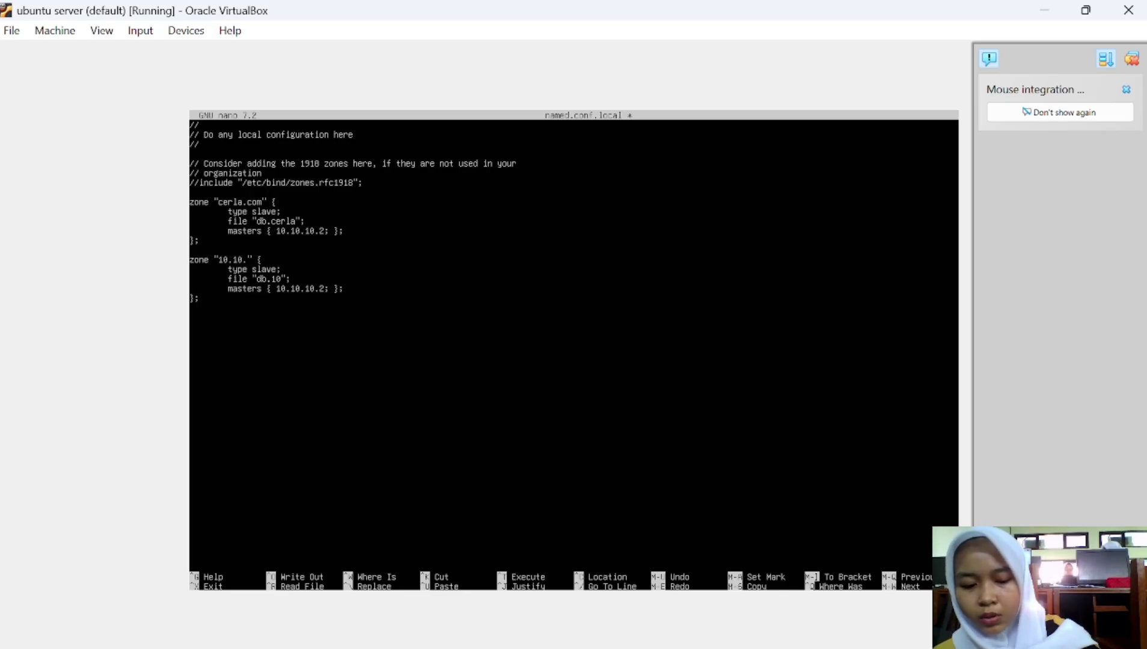
pyautogui.write('0')
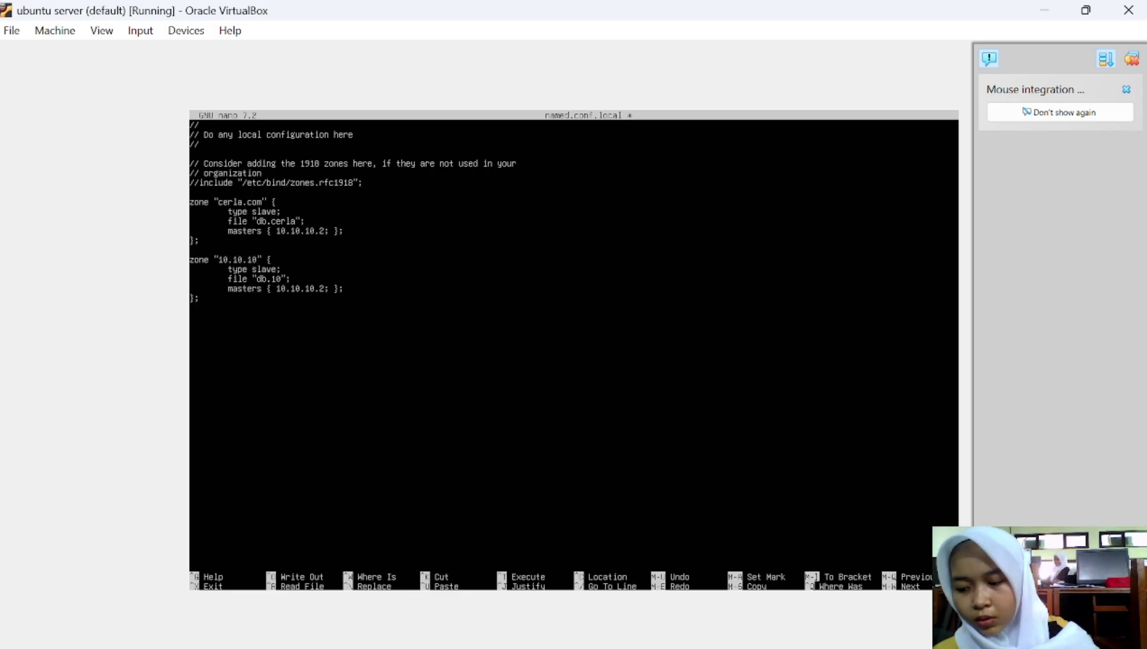
pyautogui.write('.in')
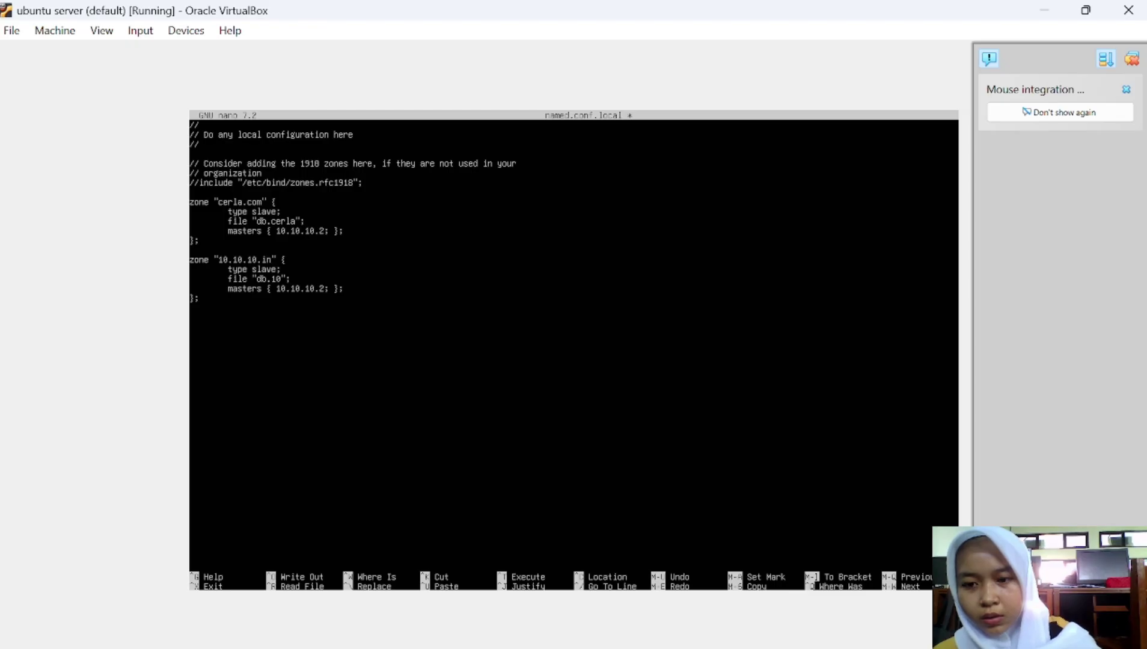
pyautogui.write('-addr')
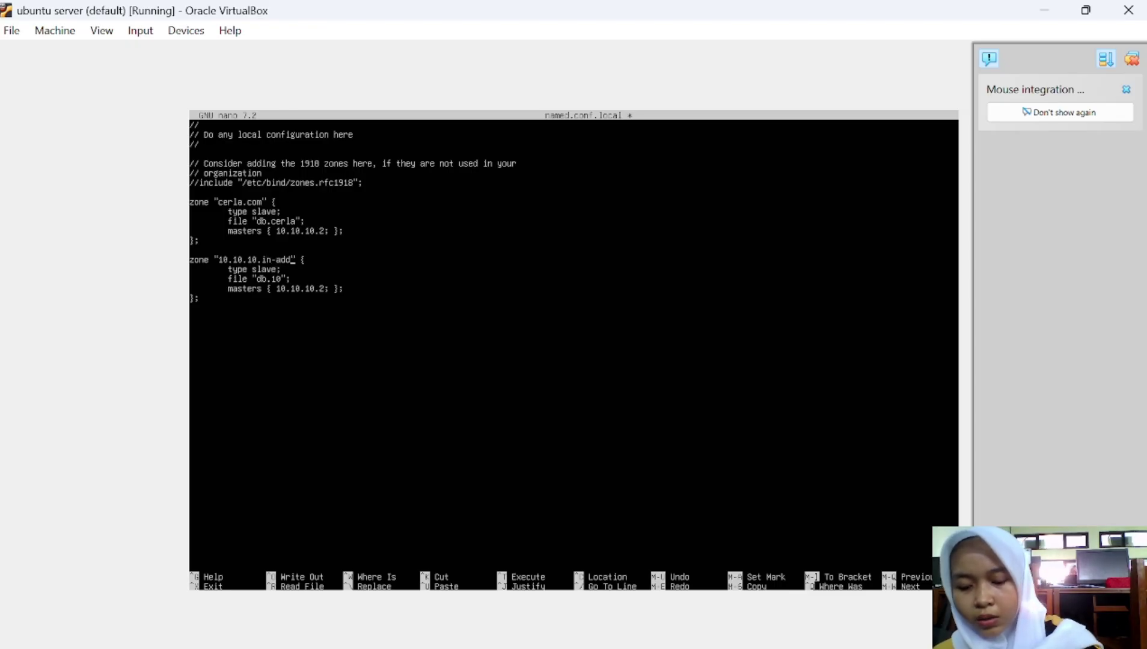
pyautogui.write('.arpa')
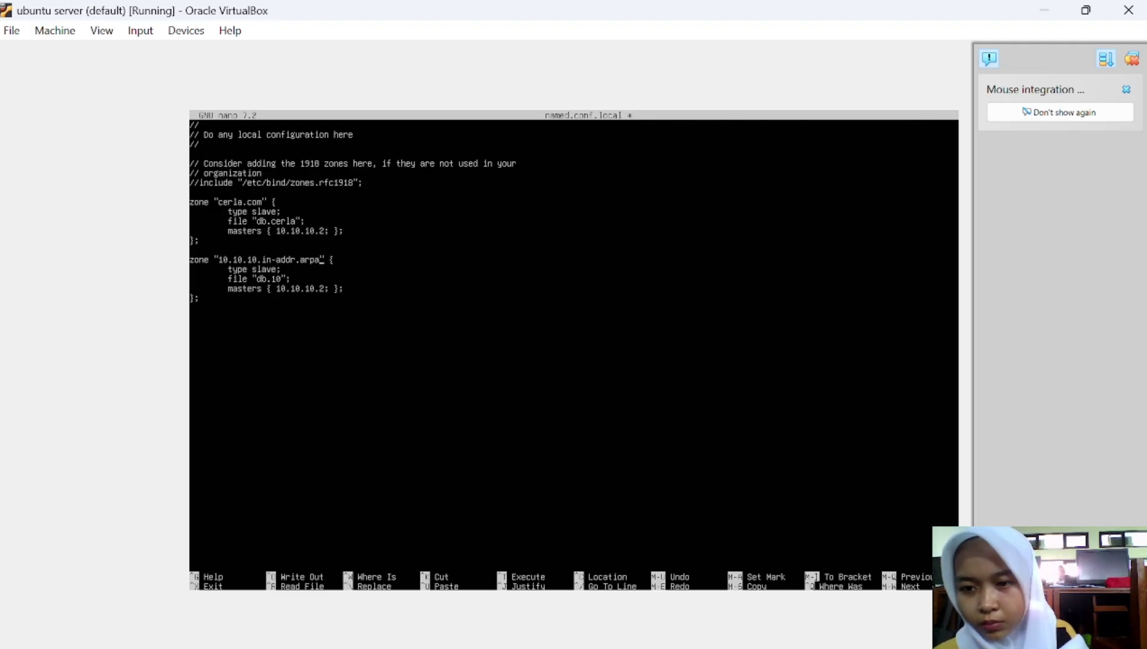
# Save the corrected reverse zone in named.conf.local and return to the shell.
pyautogui.hotkey('ctrl', 'x')
pyautogui.press('y')
pyautogui.press('Return')
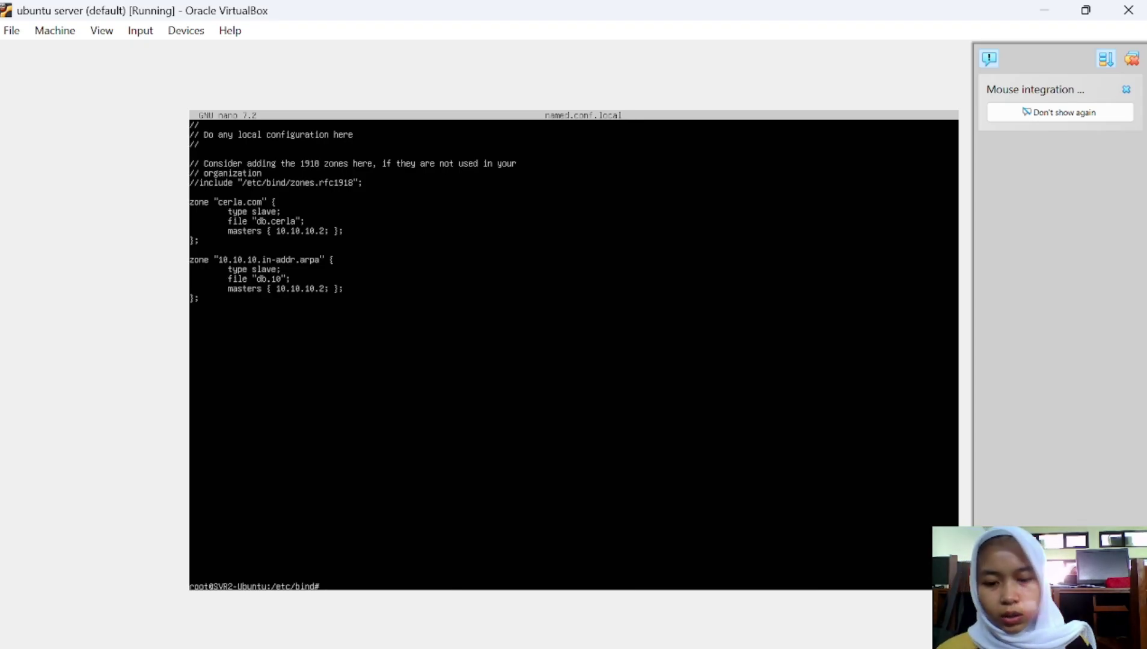
# Run named-checkconf without a file argument to recheck the edited BIND configuration.
pyautogui.write('named-checkconf named')
pyautogui.press('BackSpace')
pyautogui.press('BackSpace')
pyautogui.press('BackSpace')
pyautogui.press('BackSpace')
pyautogui.press('BackSpace')
pyautogui.press('BackSpace')
pyautogui.press('Return')
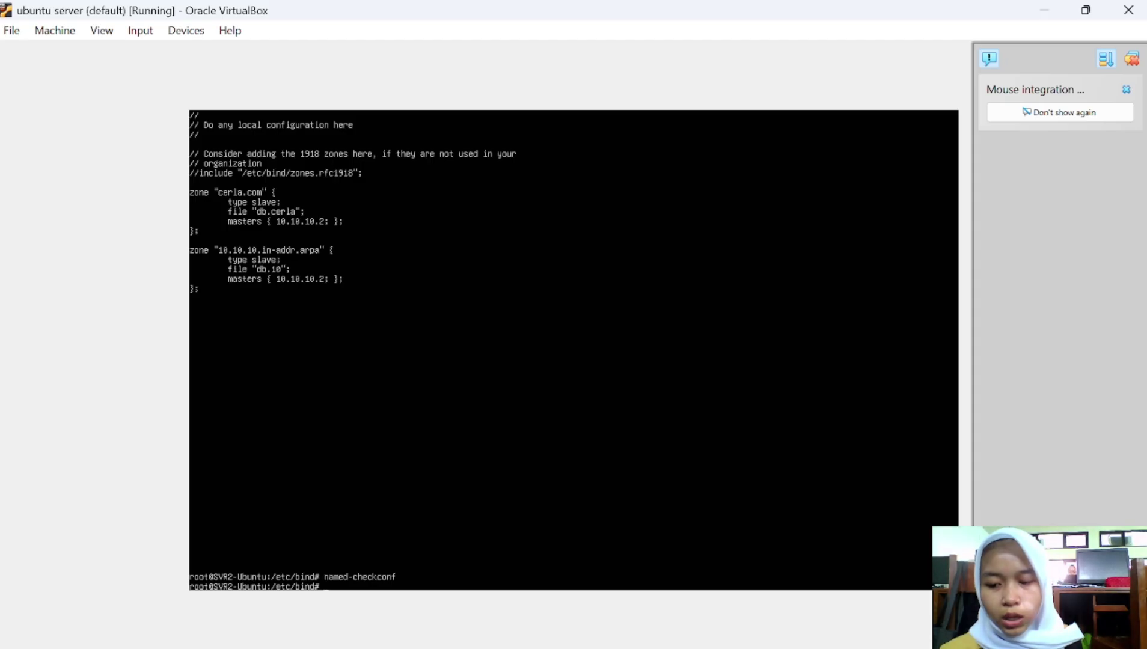
# List the contents of /var/cache/bind on the Ubuntu server to check for transferred zone files.
pyautogui.write('ls')
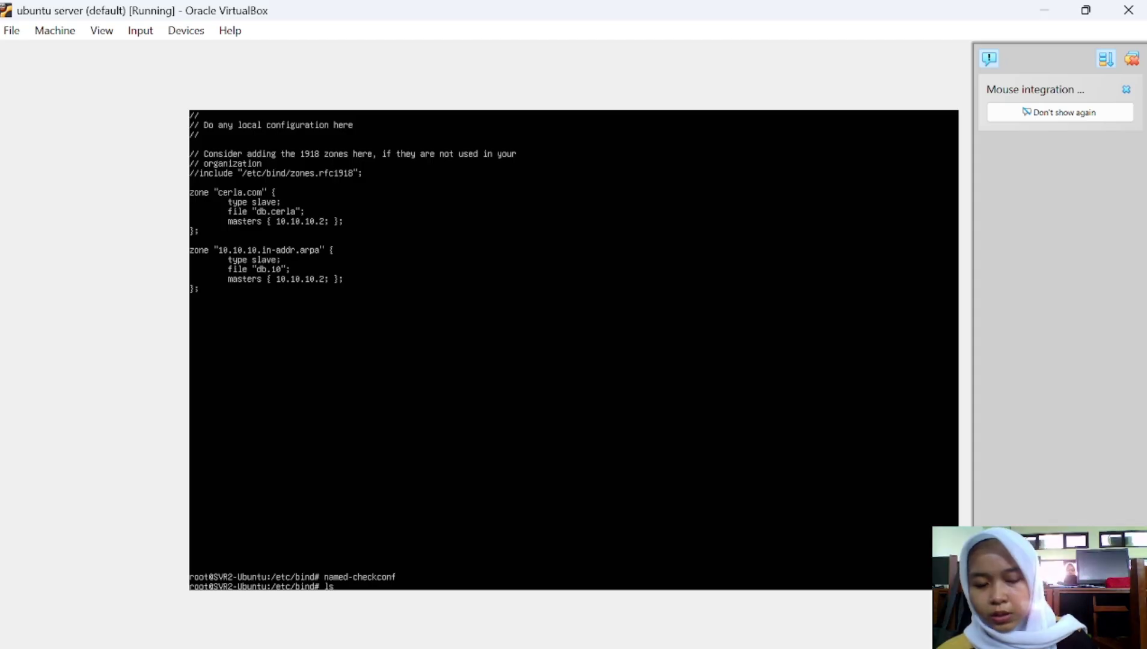
pyautogui.press('BackSpace')
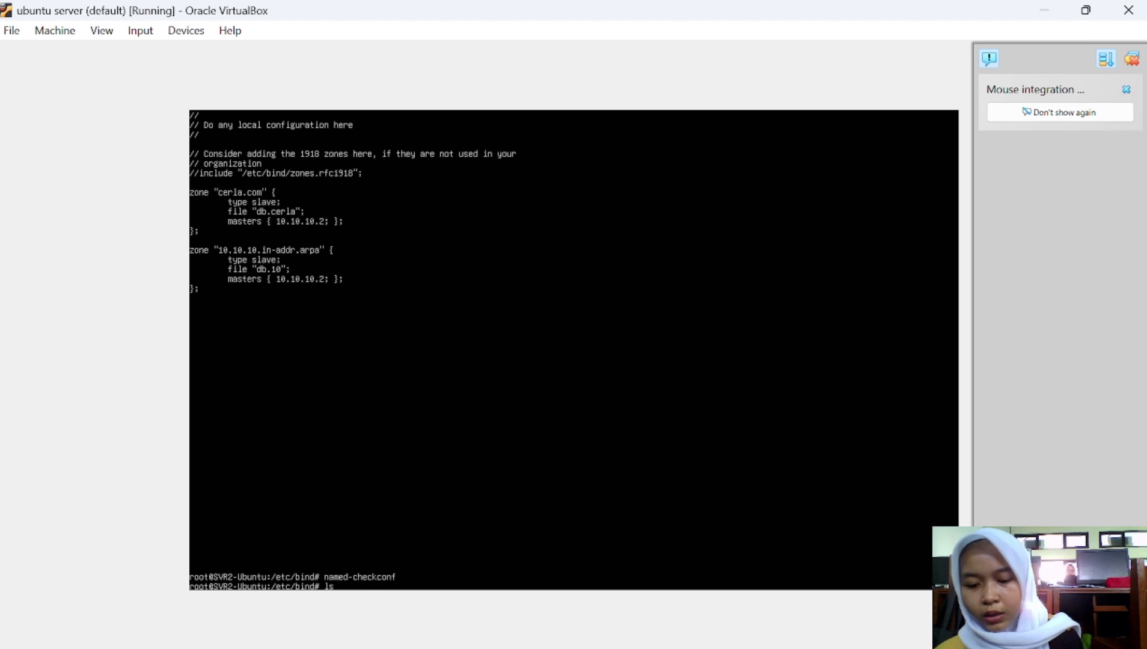
pyautogui.write('s /')
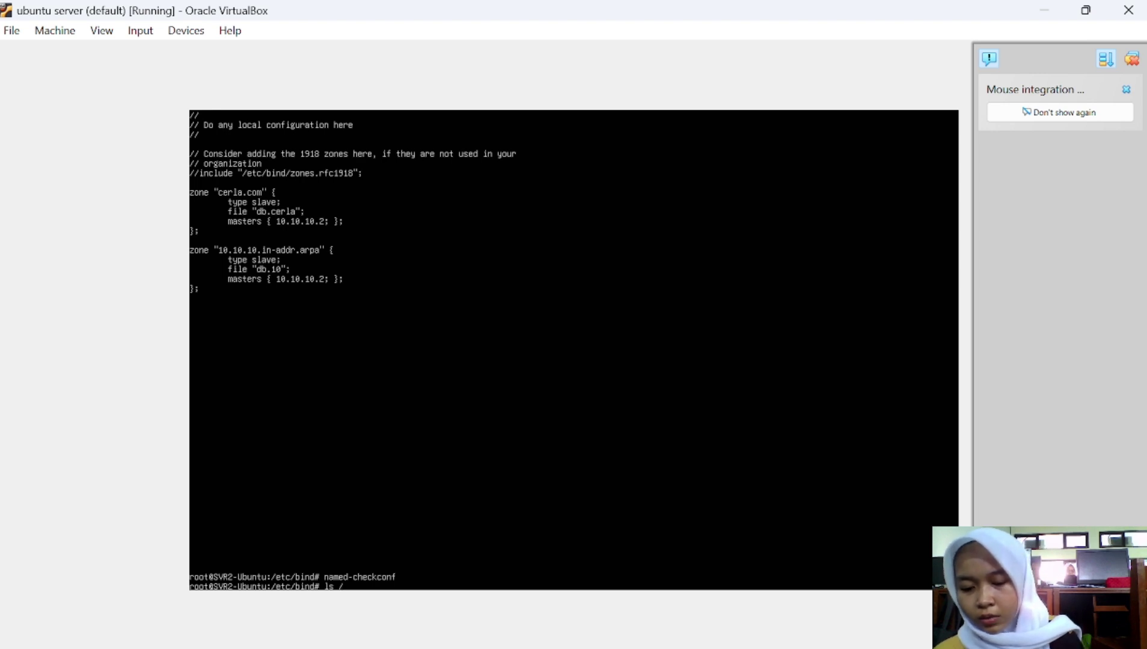
pyautogui.write('var')
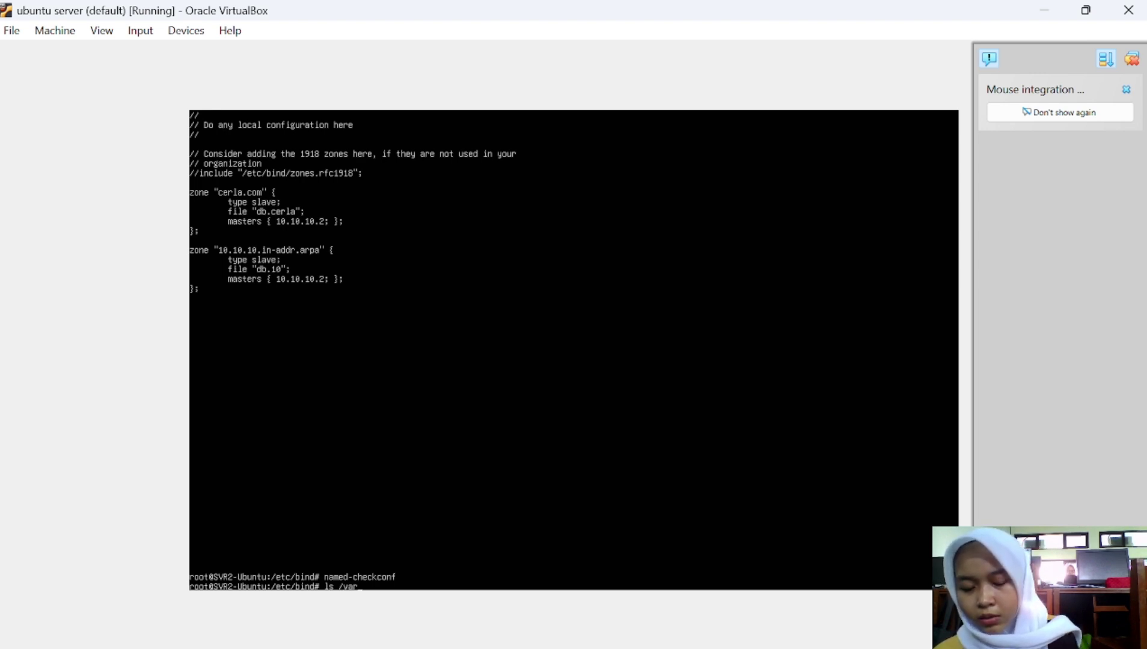
pyautogui.write('/cache')
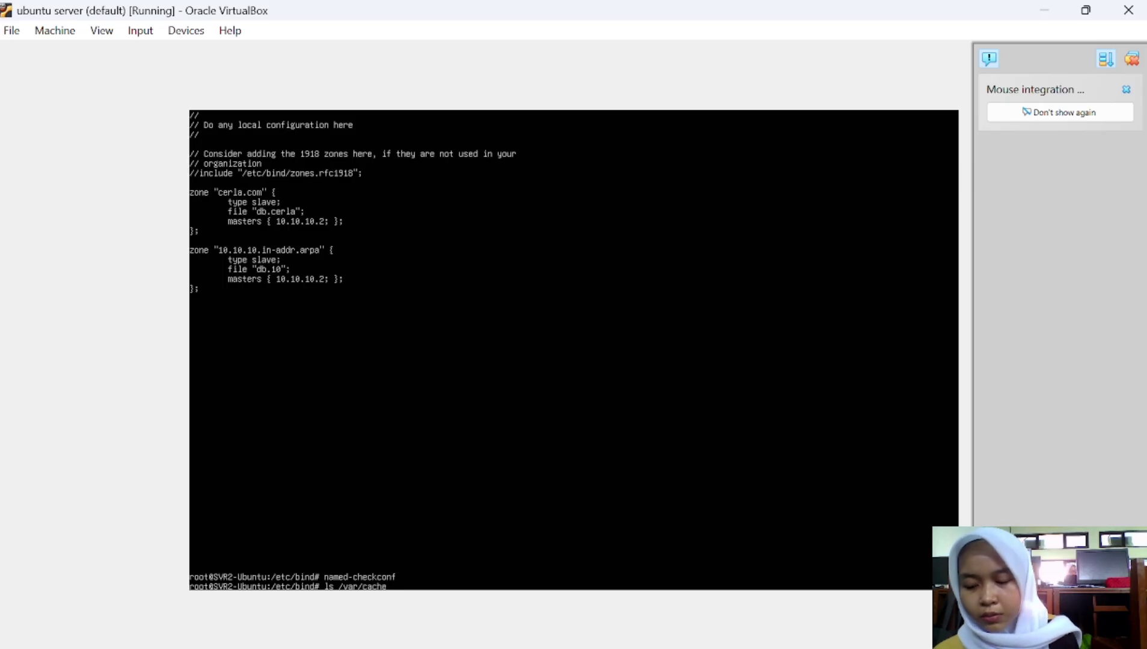
pyautogui.write('/b')
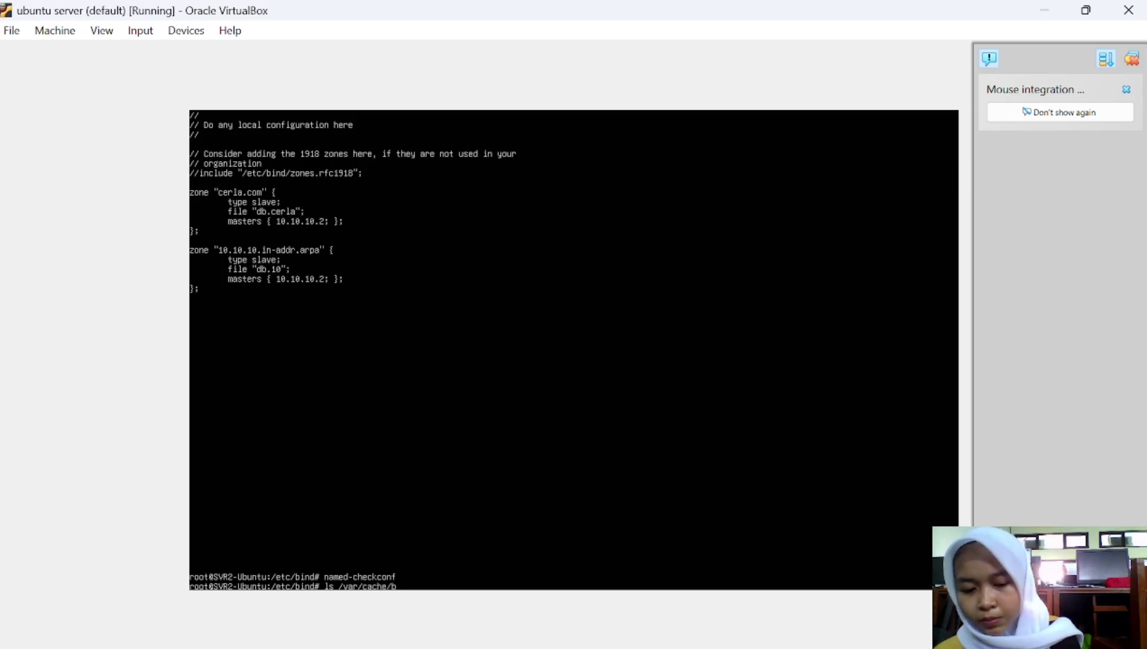
pyautogui.write('ind')
pyautogui.press('Return')
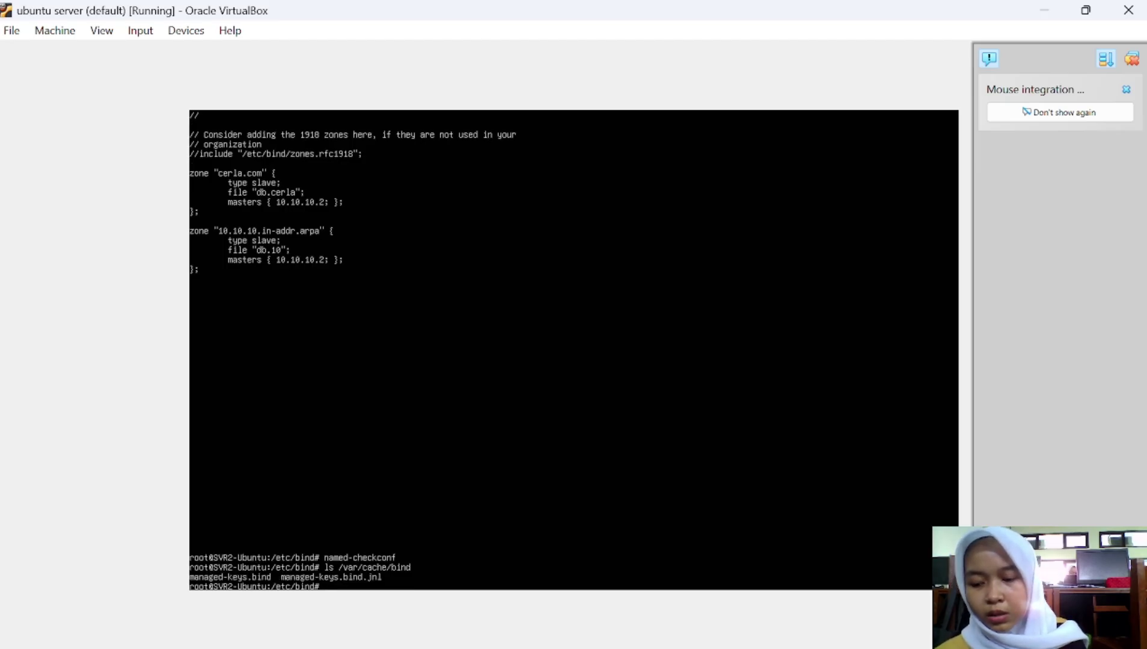
# Restart the bind9 service on the Ubuntu slave server with systemctl.
pyautogui.write('sys')
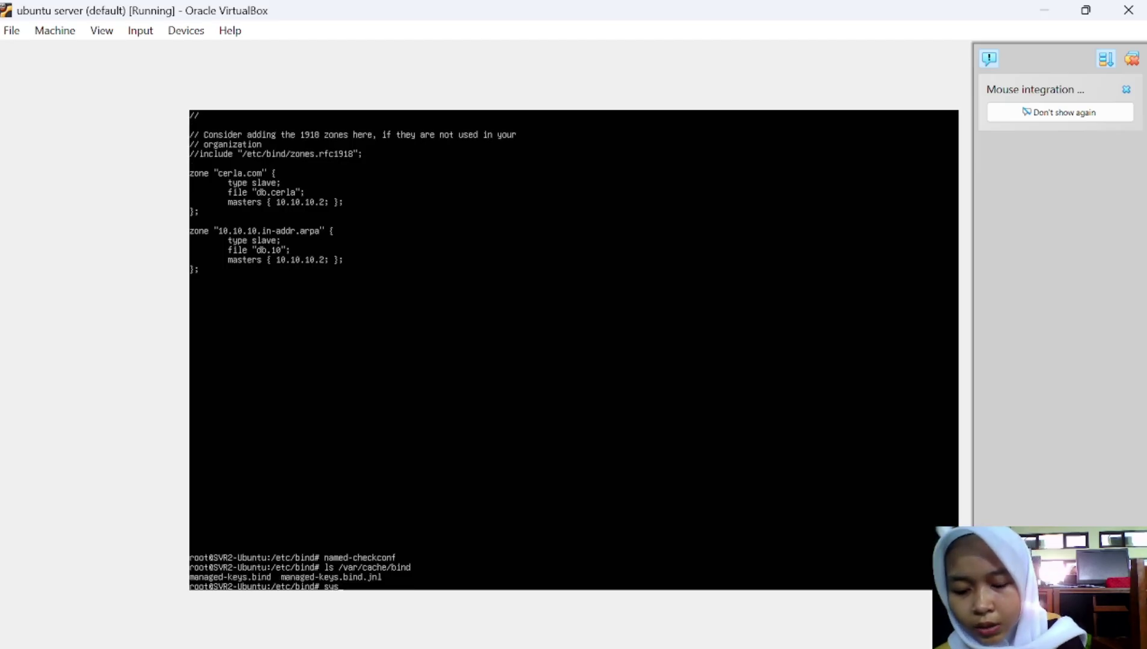
pyautogui.write('temctl')
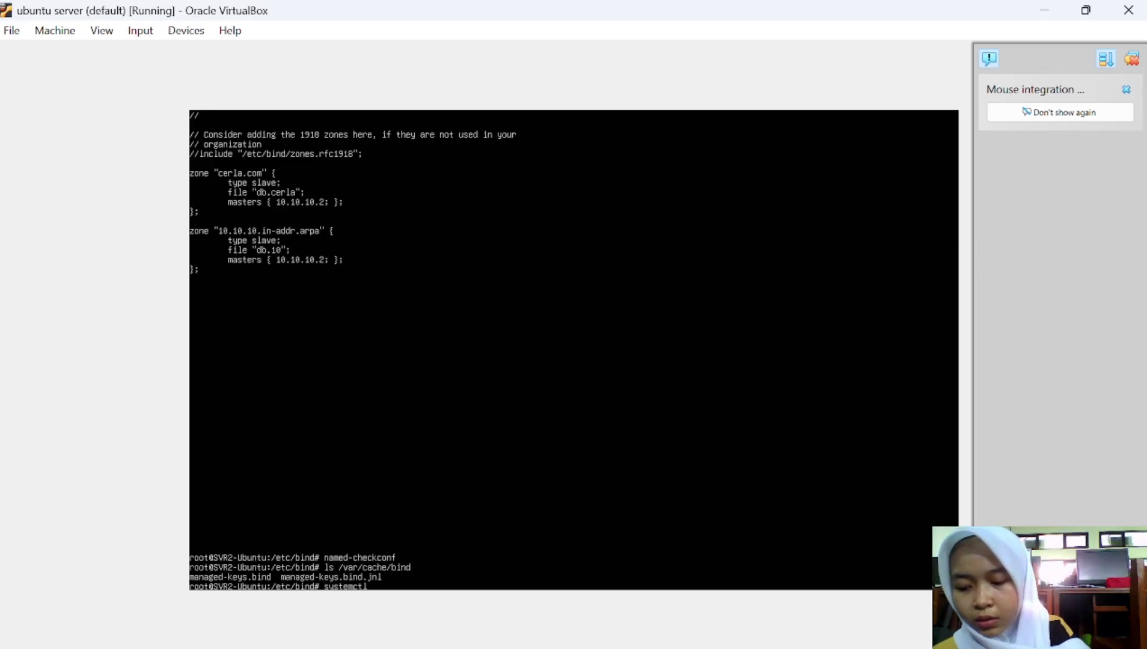
pyautogui.write(' restart bin')
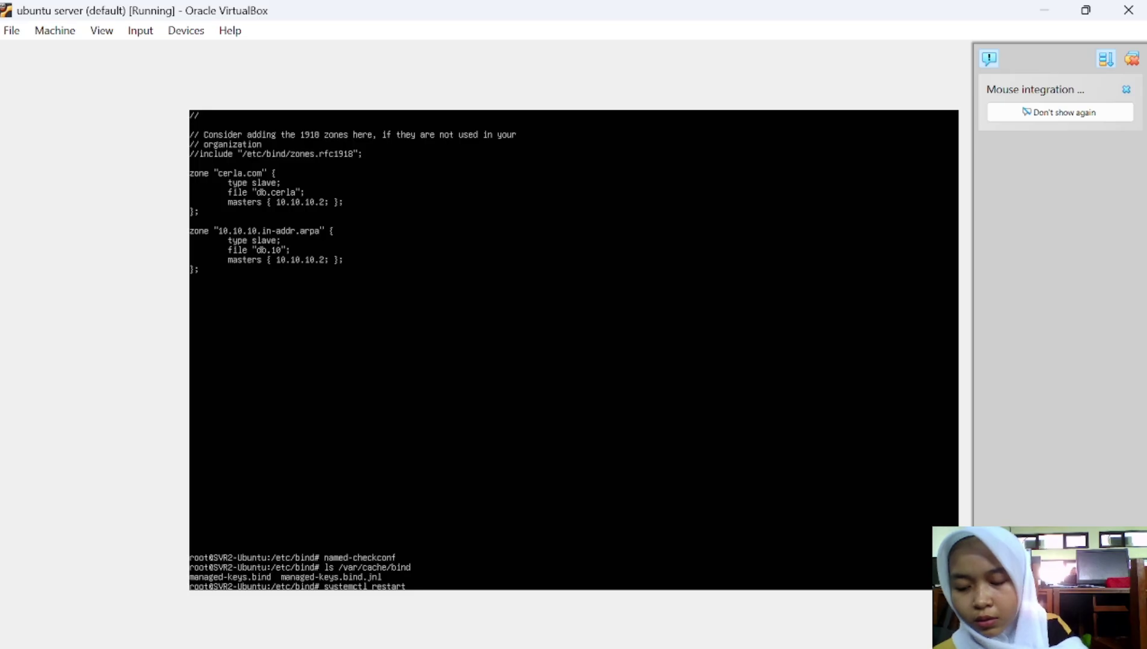
pyautogui.write('d9')
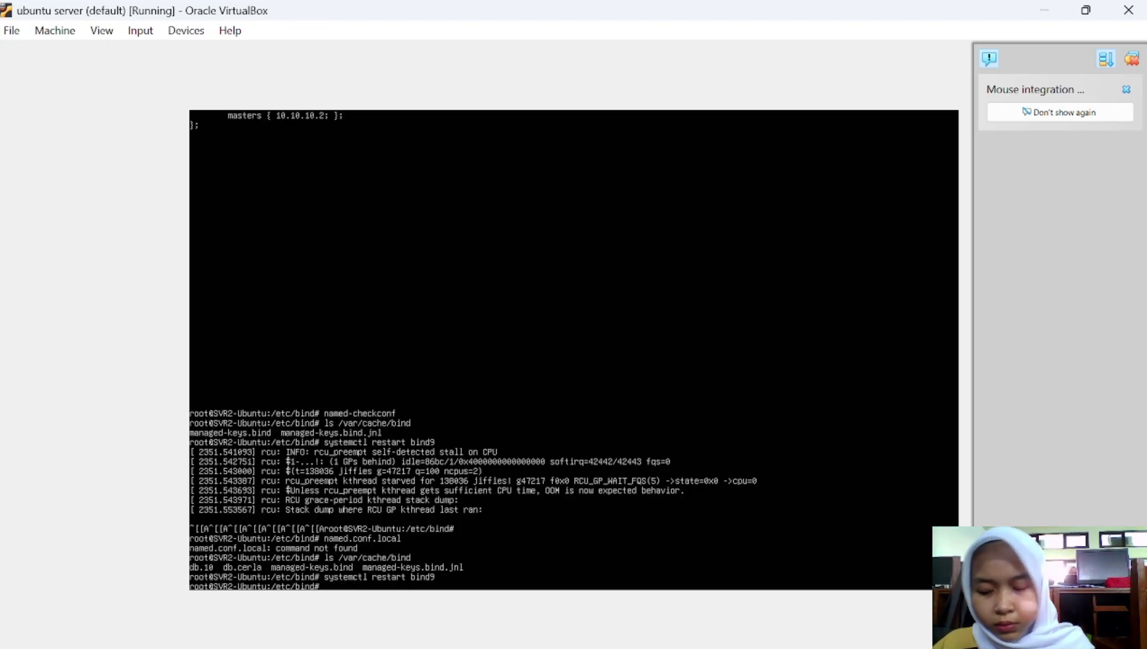
# List /var/cache/bind again after the service restart by reusing the earlier command.
pyautogui.press('Up')
pyautogui.press('Up')
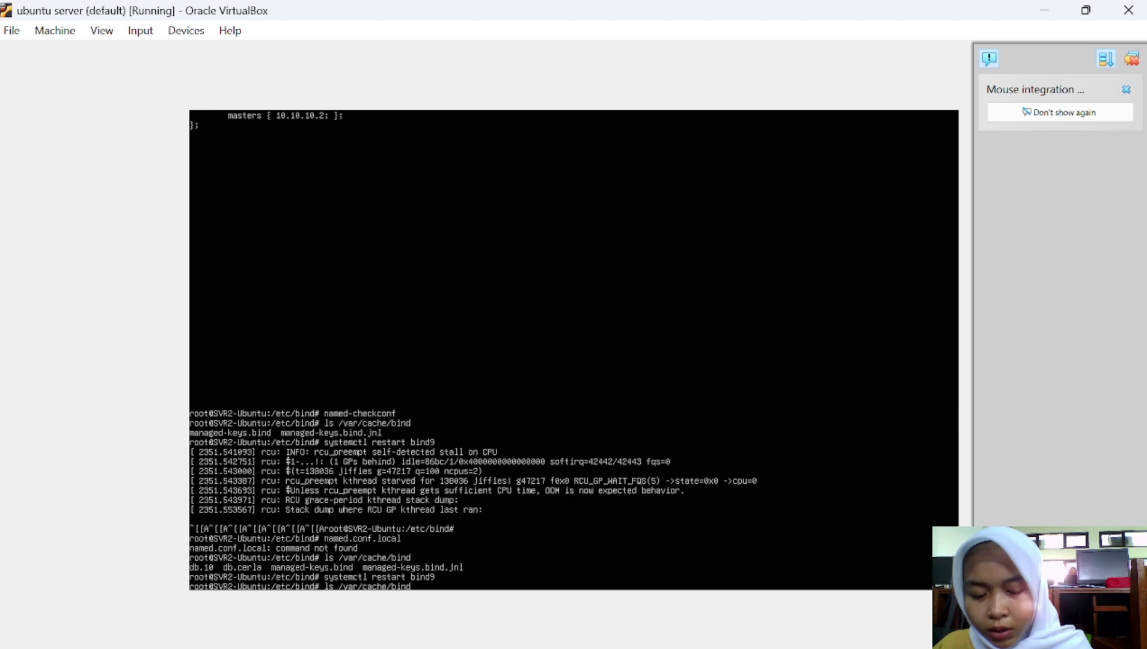
pyautogui.press('Return')
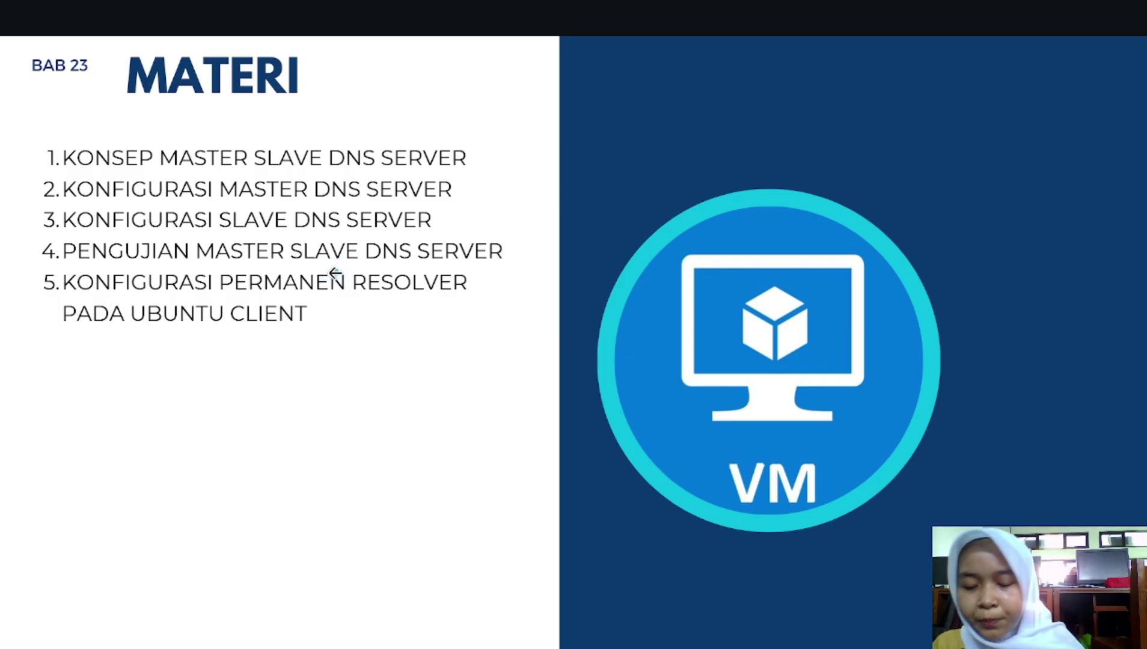
# Switch to the Ubuntu desktop client virtual machine and open /etc/resolv.conf in nano.
pyautogui.hotkey('alt', 'Tab')
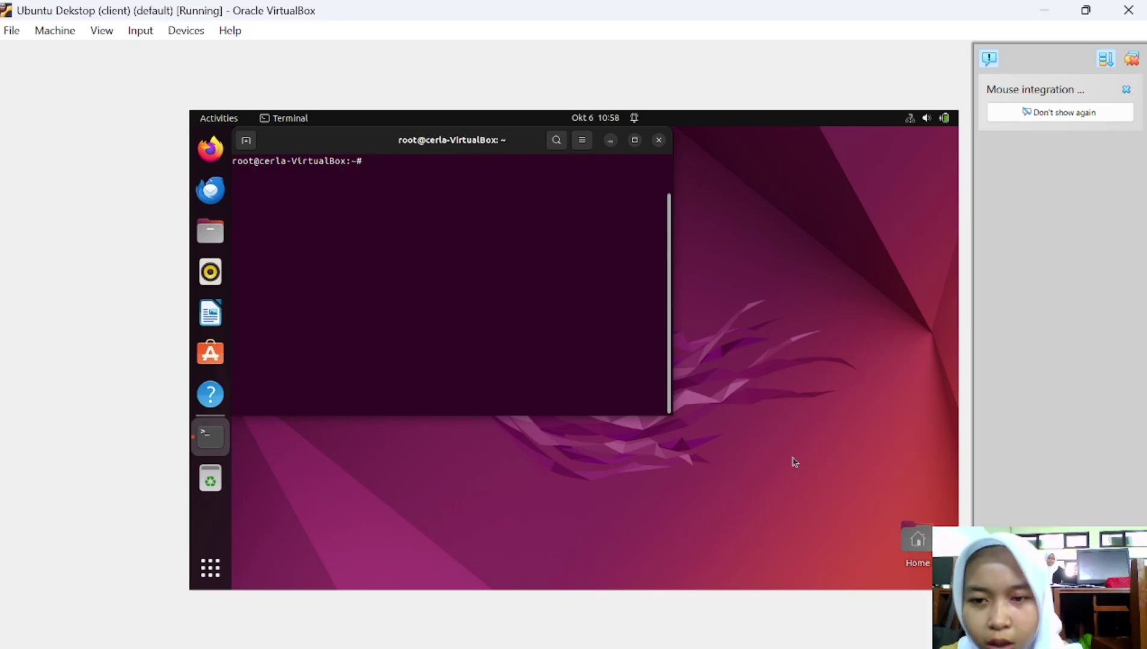
pyautogui.write('na')
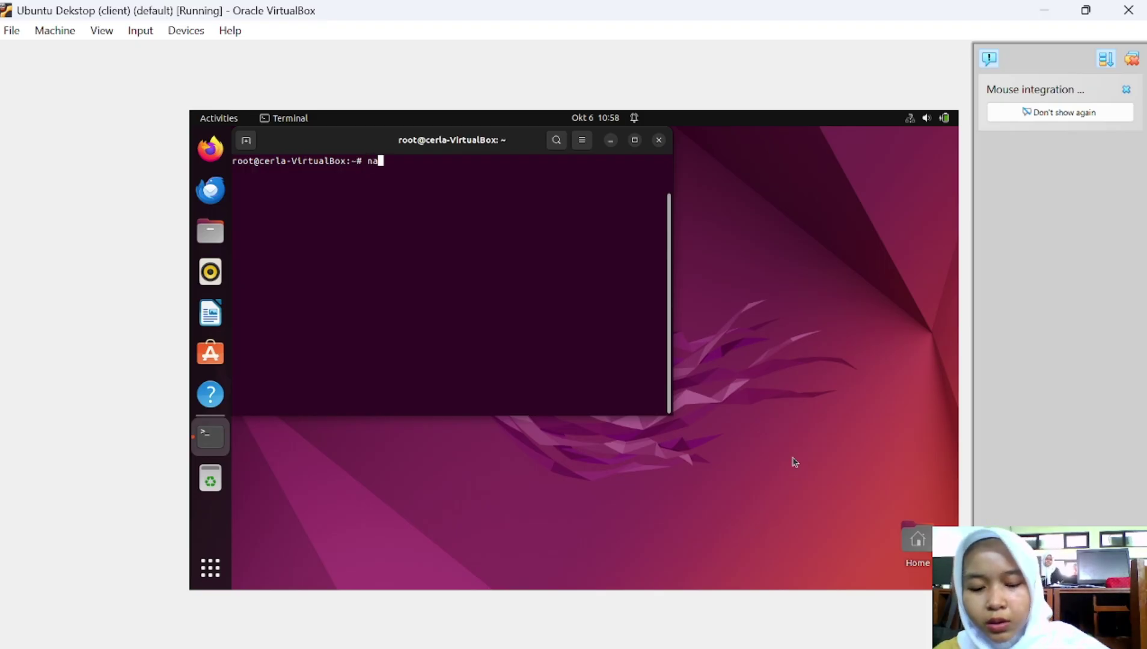
pyautogui.write('no re')
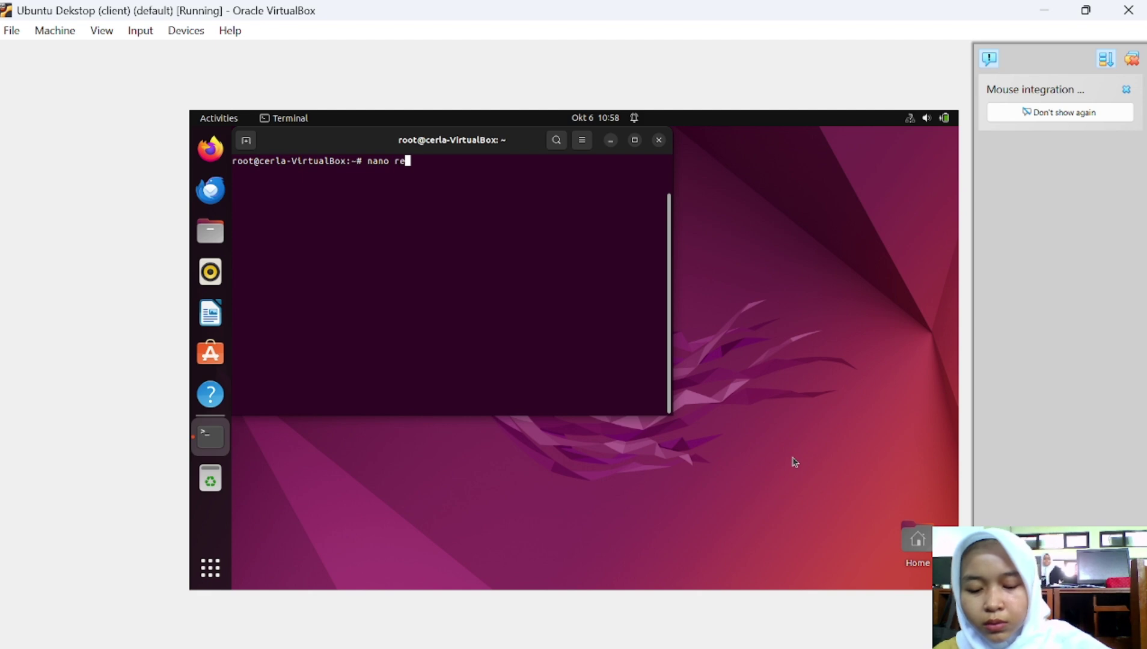
pyautogui.press('BackSpace')
pyautogui.press('BackSpace')
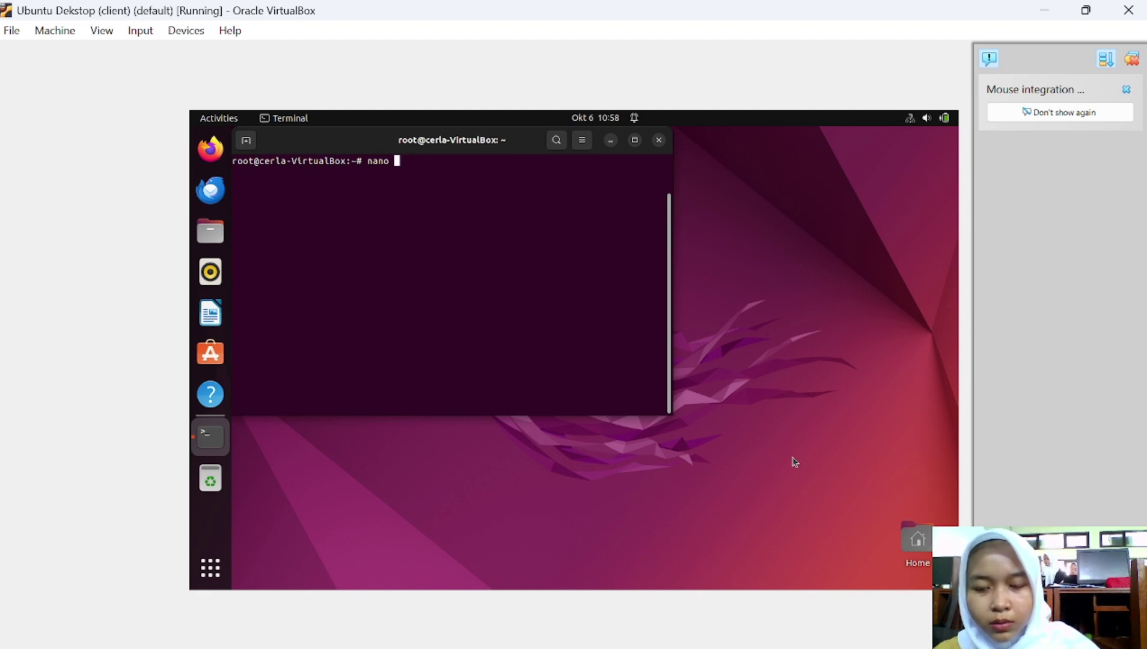
pyautogui.write('/etc/')
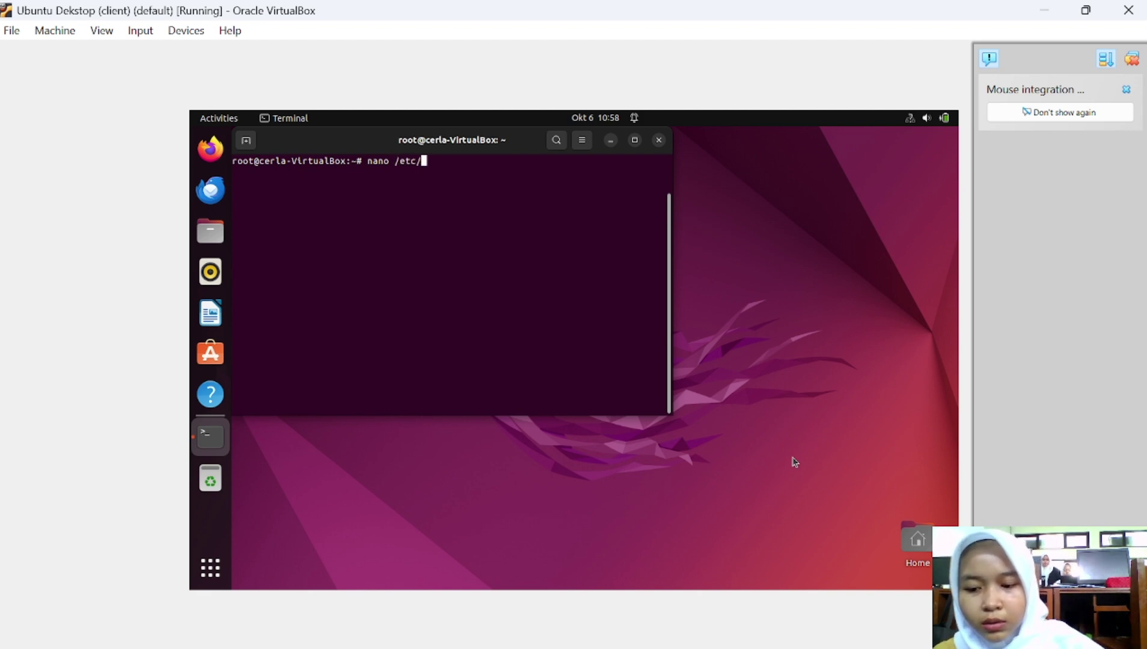
pyautogui.write('resolv')
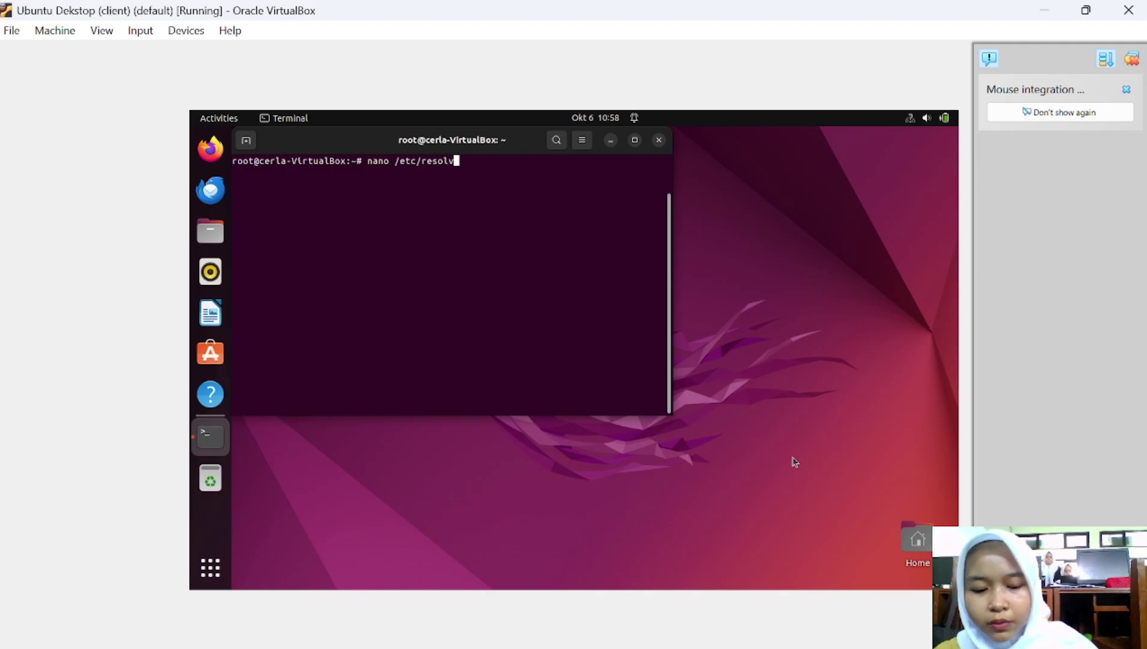
pyautogui.write('.conf')
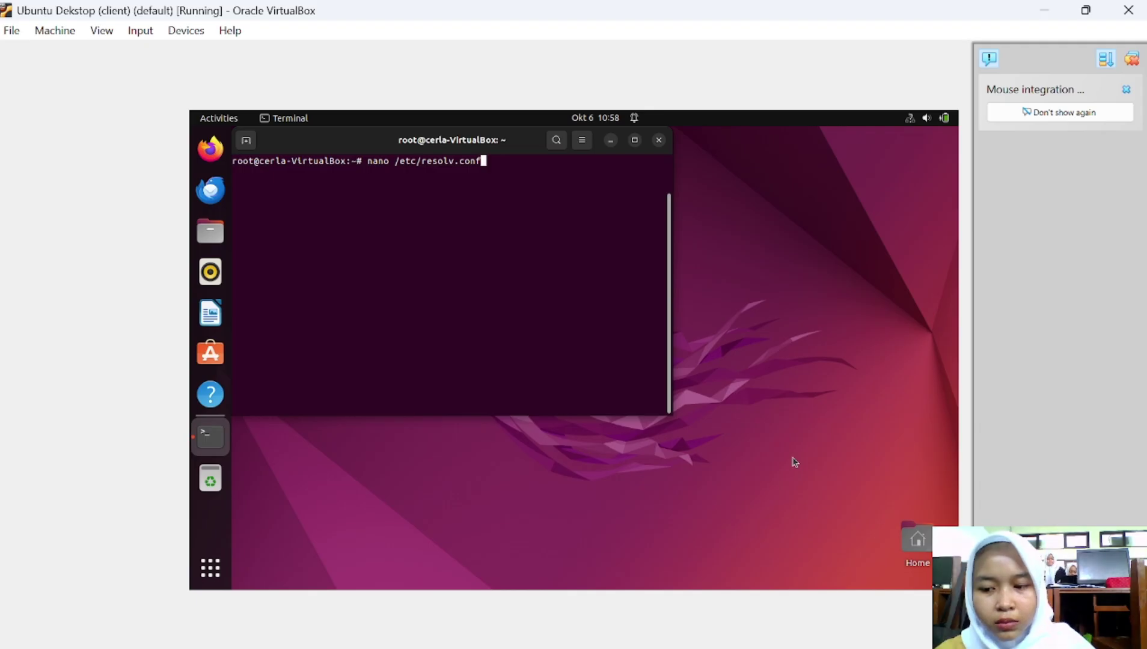
pyautogui.press('Return')
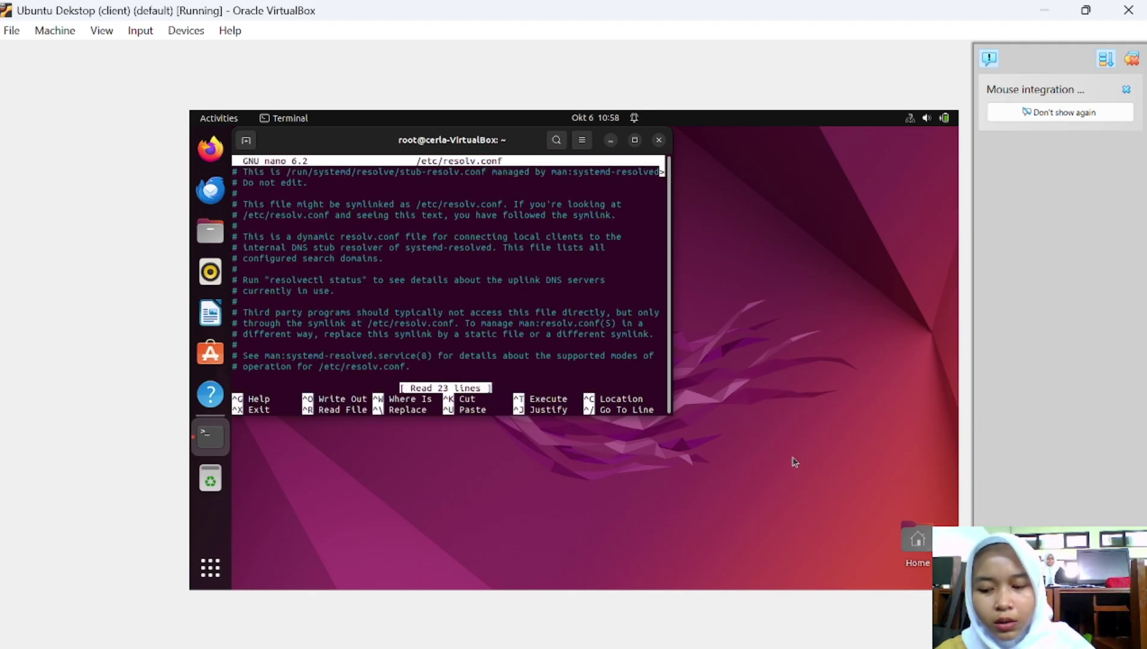
# Comment out nameserver 127.0.0.53, add nameservers 10.10.10.2 and 10.10.10.3 beneath it, and save /etc/resolv.conf.
pyautogui.press('Down')
pyautogui.press('Down')
pyautogui.press('Down')
pyautogui.press('Down')
pyautogui.press('Down')
pyautogui.press('Down')
pyautogui.press('Down')
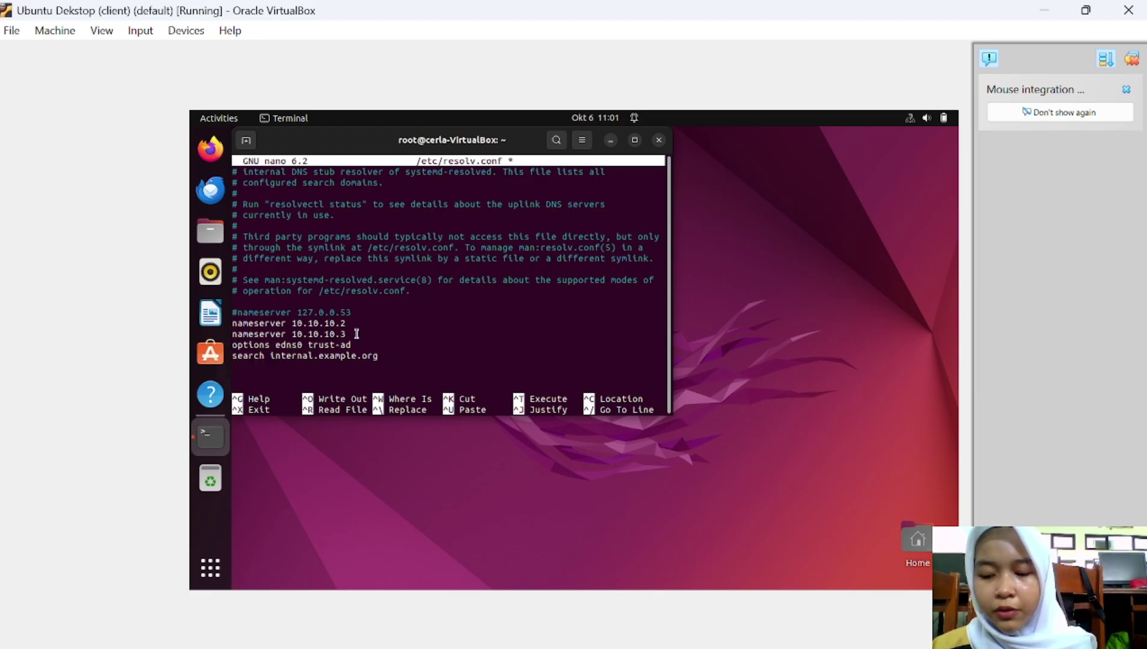
pyautogui.hotkey('ctrl', 'x')
pyautogui.press('y')
pyautogui.press('Return')
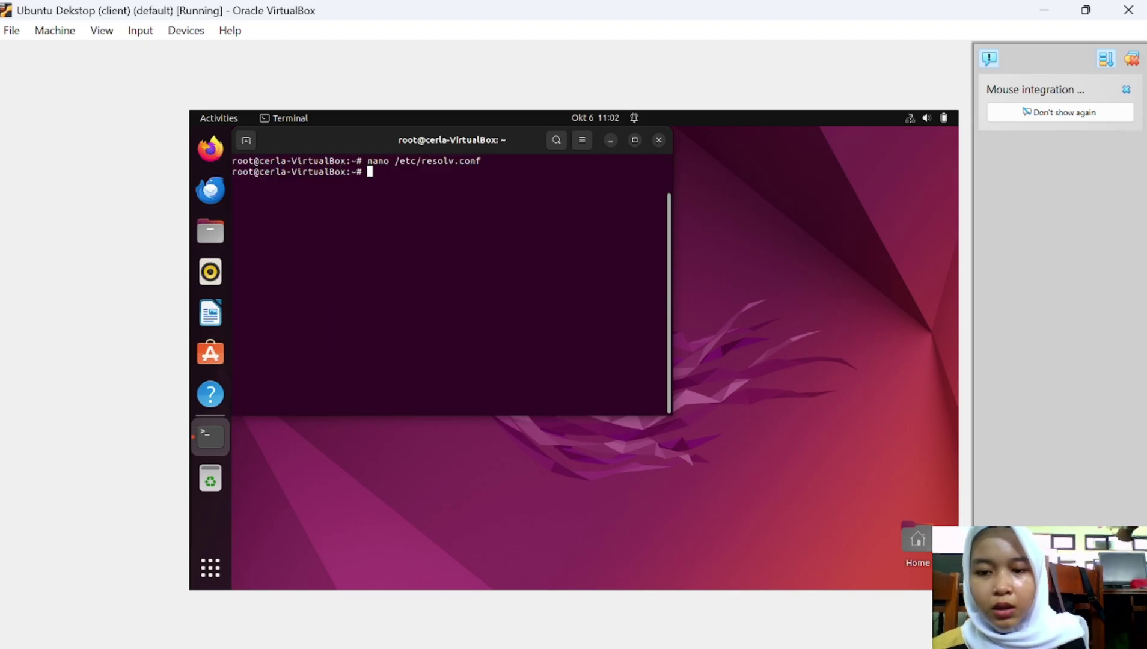
# Query the NS records of cerla.com with dig and examine which server answered.
pyautogui.write('dig ')
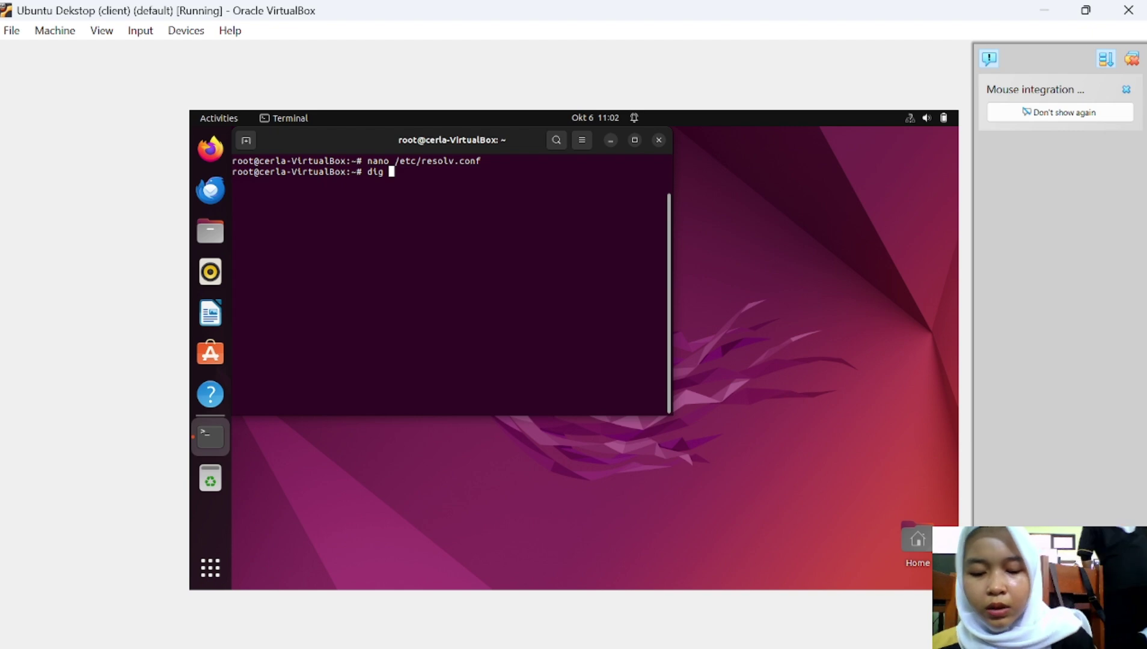
pyautogui.write('NS ')
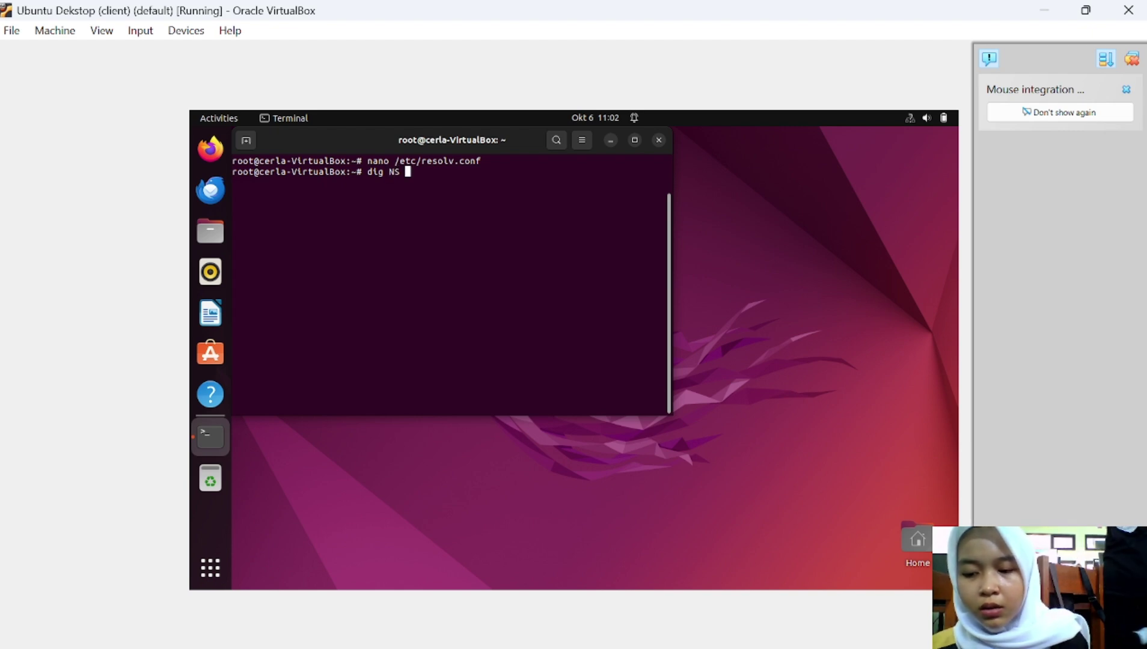
pyautogui.write('l')
pyautogui.write('cerla')
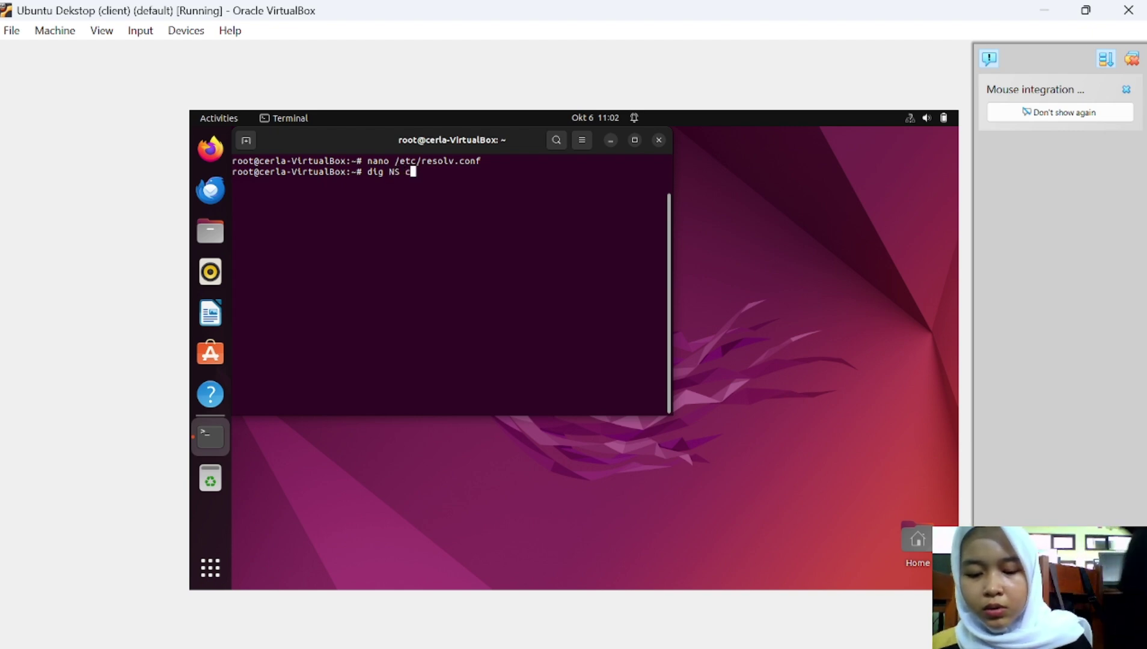
pyautogui.write('.')
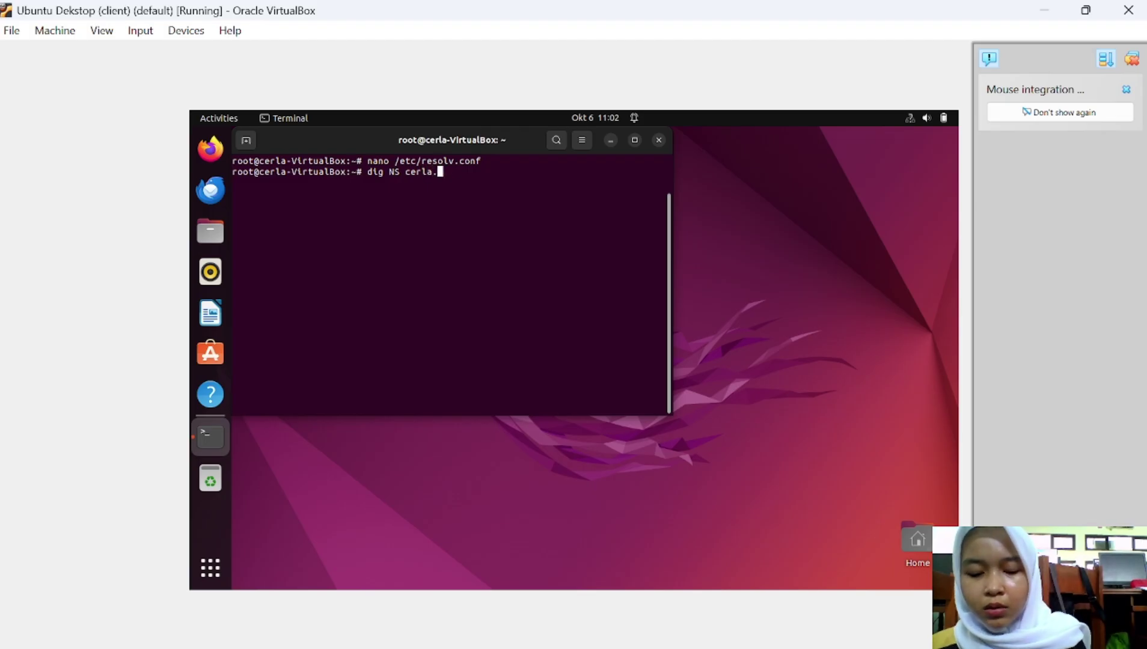
pyautogui.write('com')
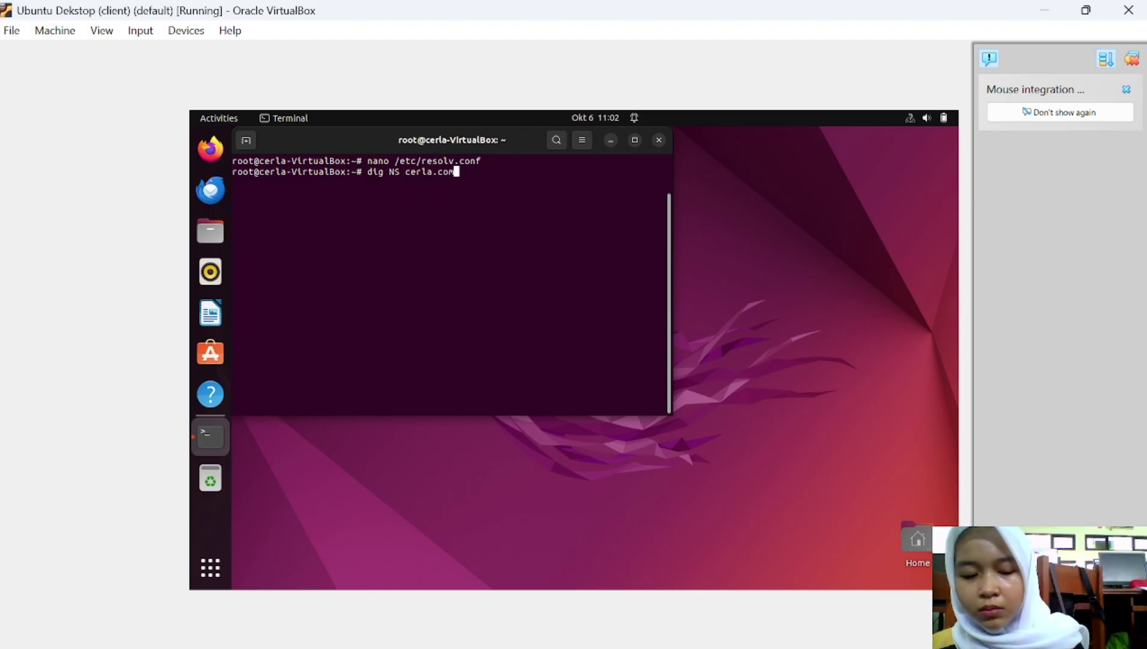
pyautogui.press('Return')
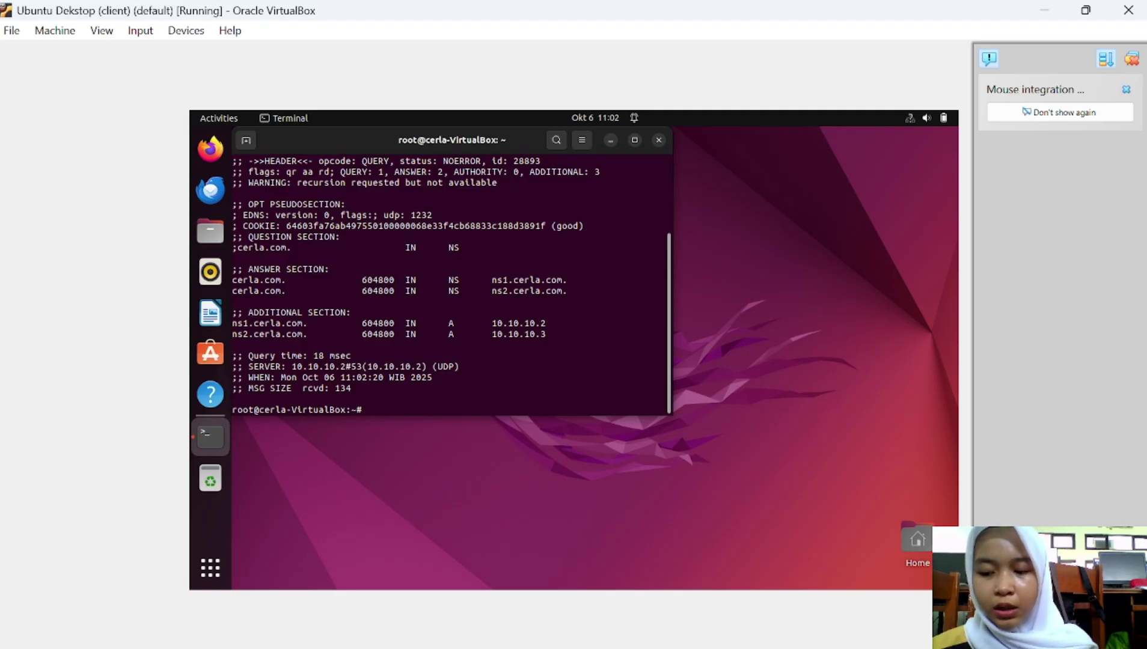
pyautogui.moveTo(250, 363); pyautogui.dragTo(435, 367)
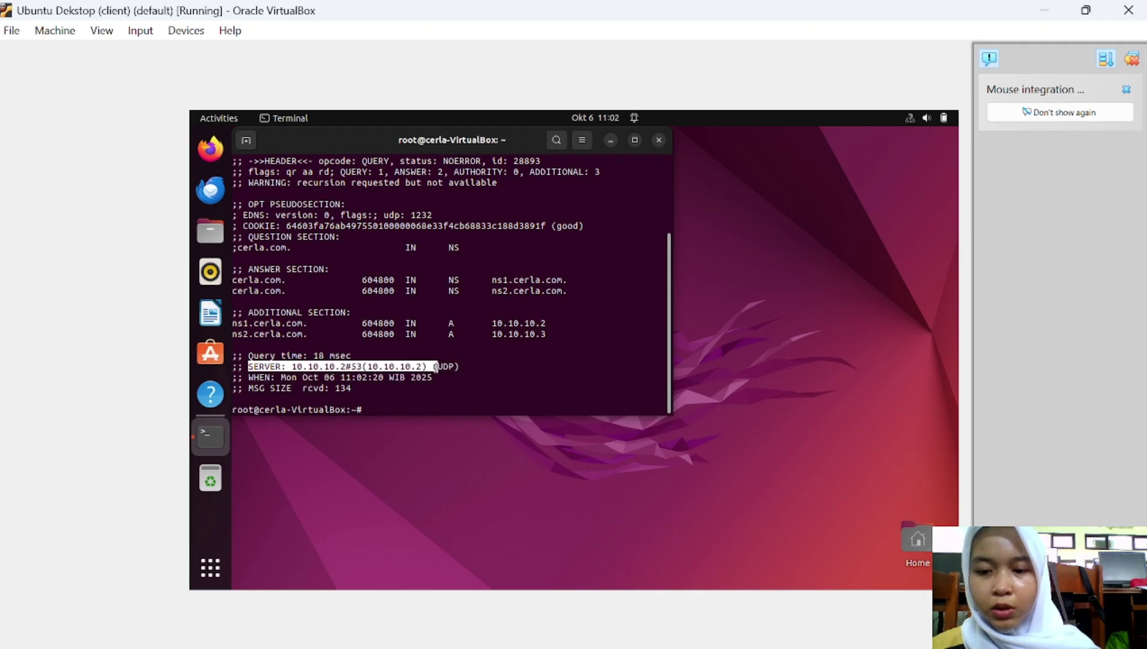
pyautogui.click(435, 367)
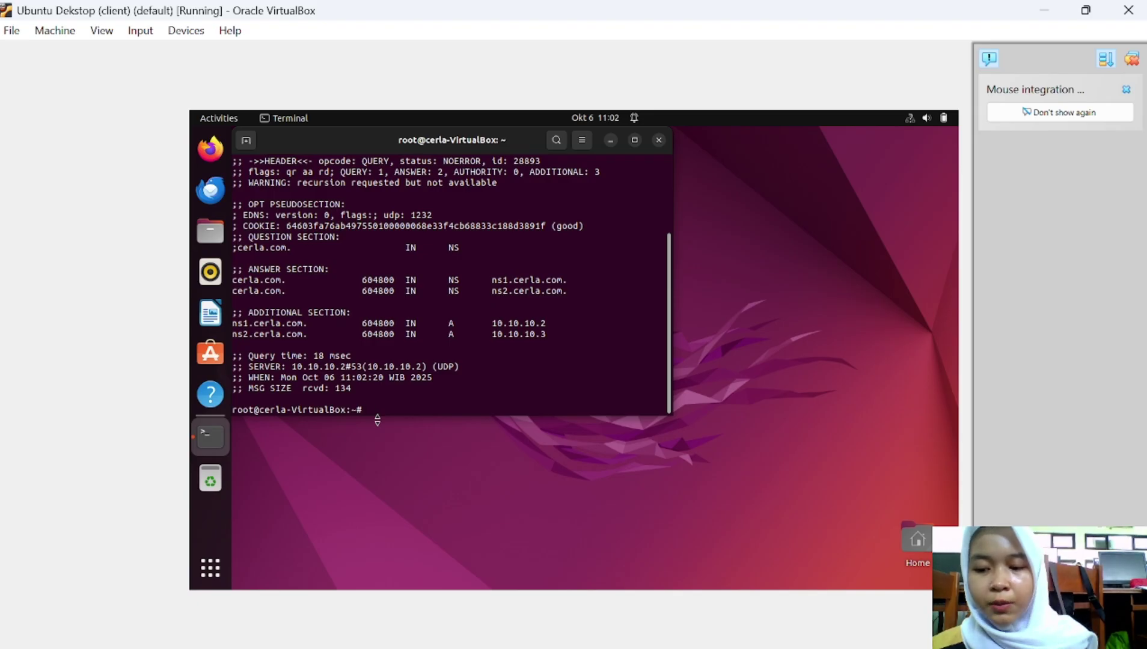
# Switch to the Debian master virtual machine and power it off without restoring its snapshot.
pyautogui.moveTo(584, 638)
pyautogui.click(354, 595)
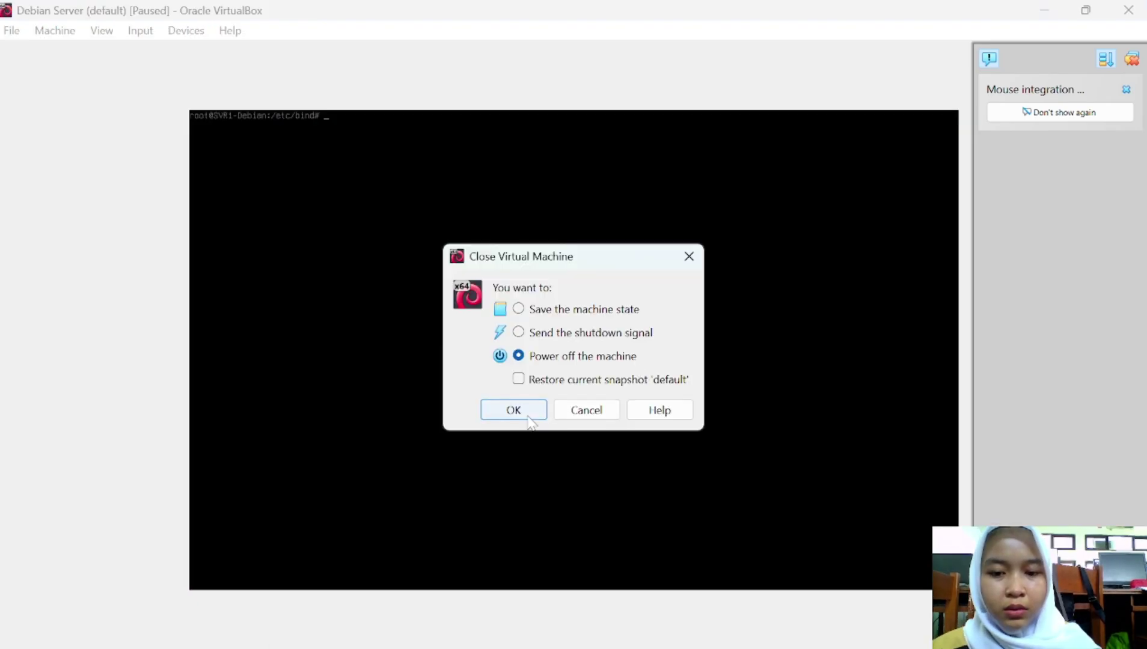
pyautogui.click(527, 414)
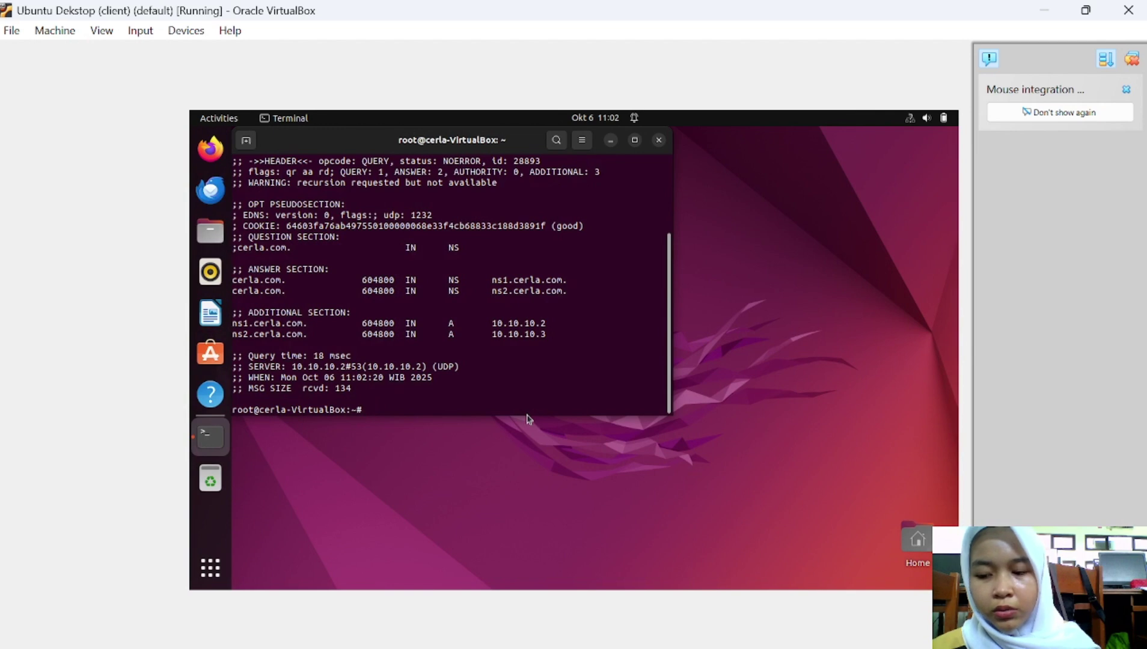
# Repeat the dig NS query for cerla.com. on the Ubuntu client to check which server answers while the master is off.
pyautogui.write('d')
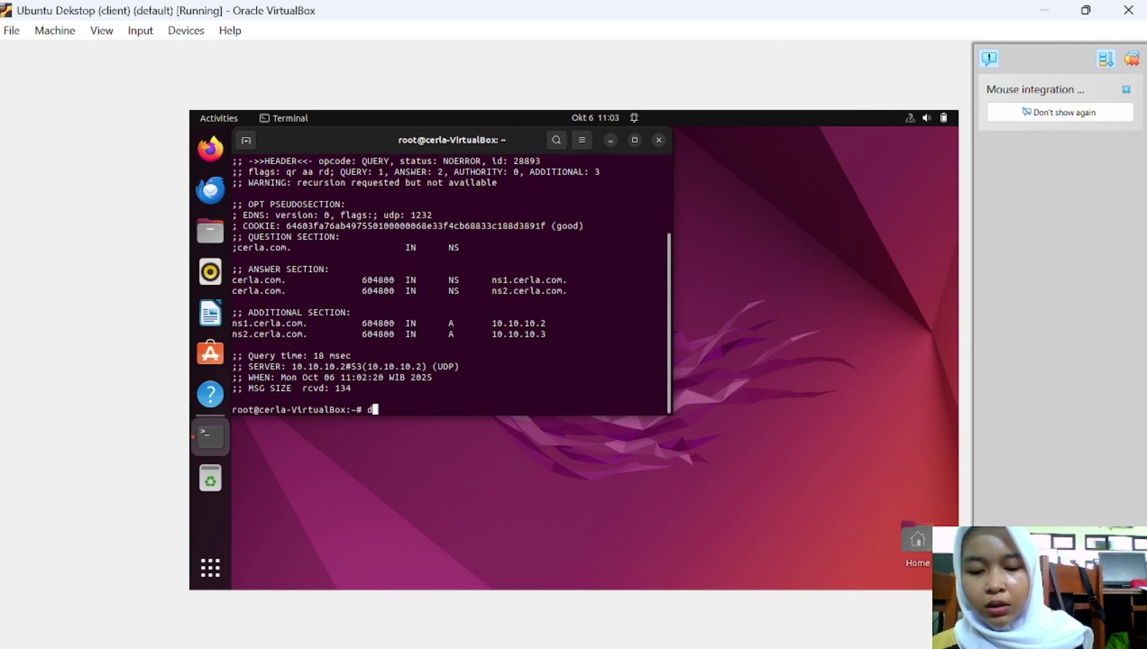
pyautogui.write('ig NS ')
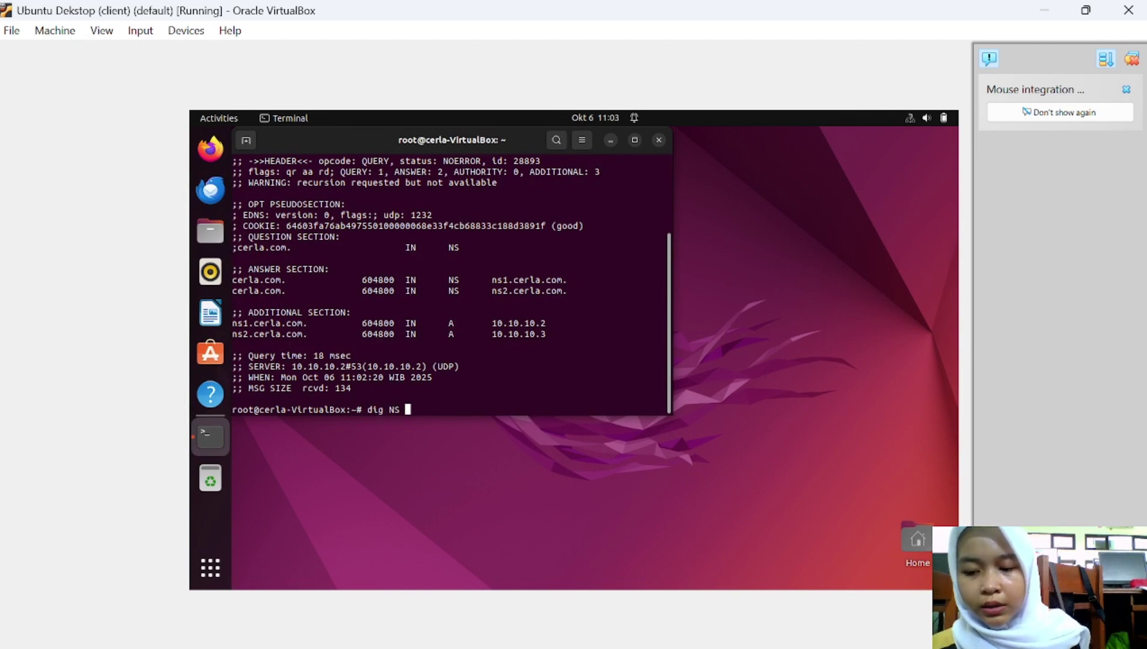
pyautogui.write('cerla')
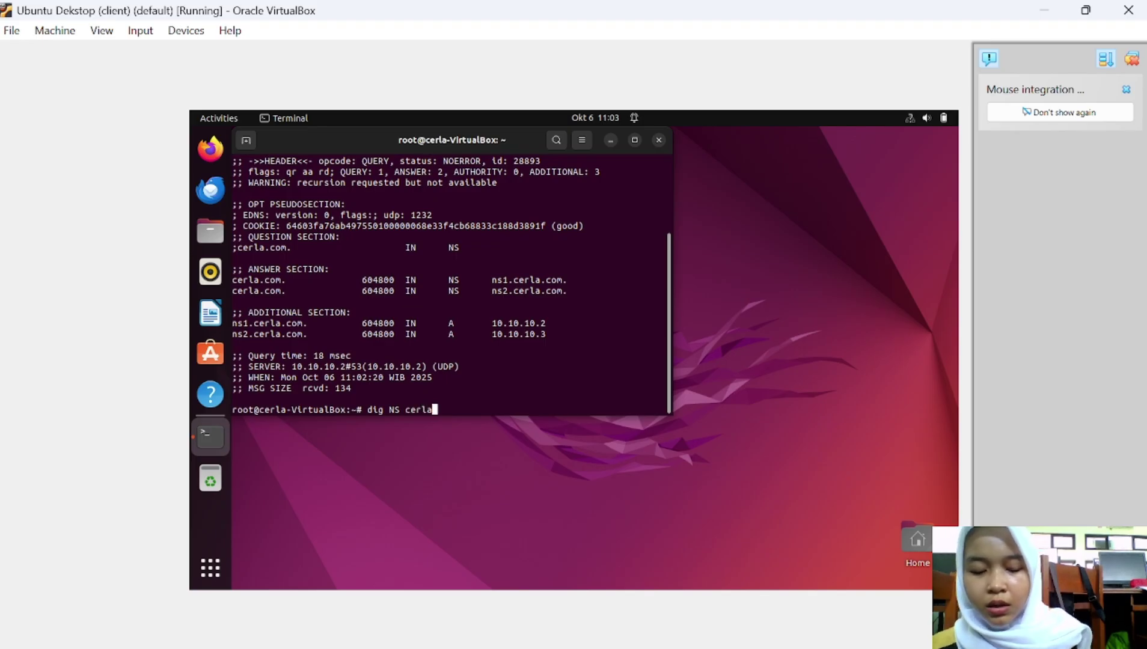
pyautogui.write('.com.')
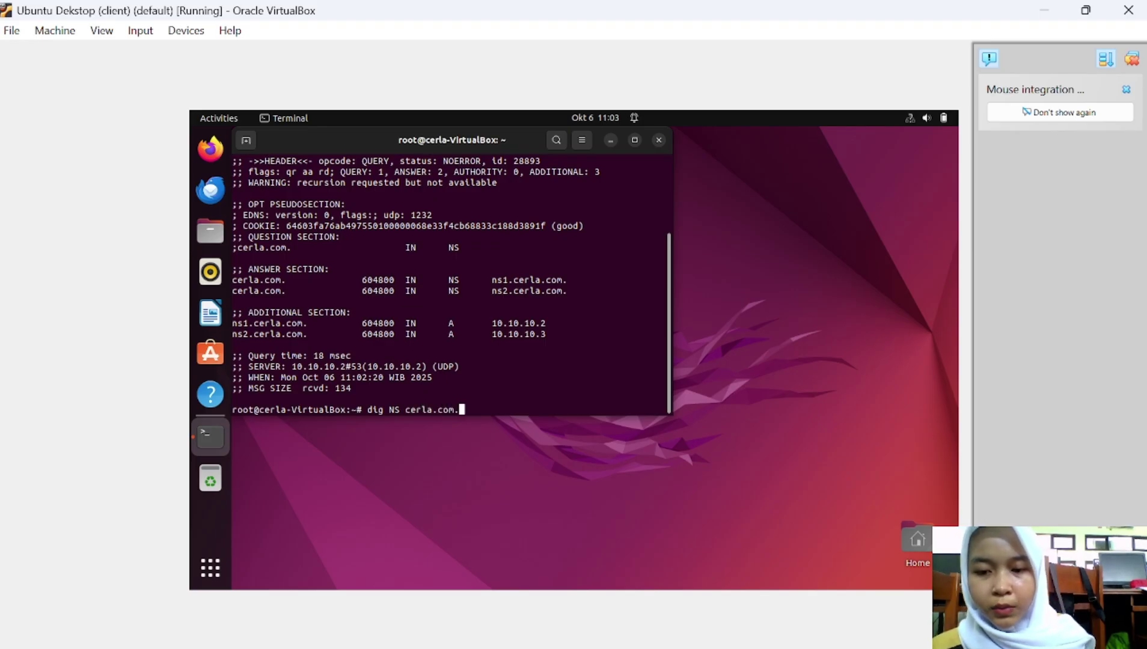
pyautogui.press('Return')
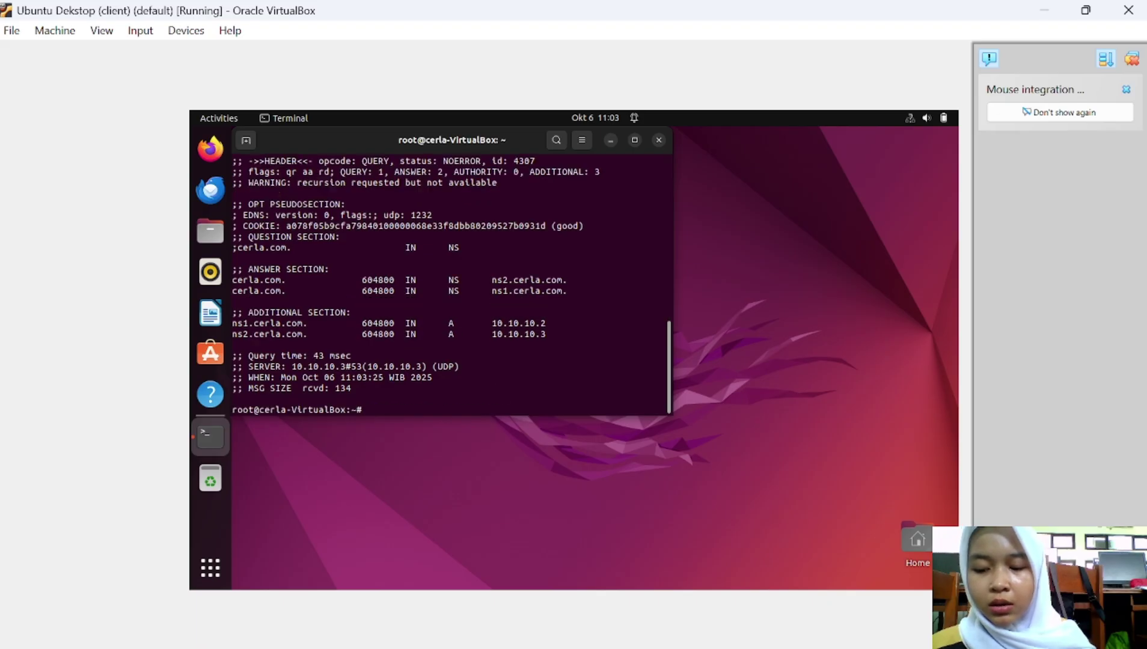
# Query cerla.com. directly from the slave at 10.10.10.3 with dig and highlight the SERVER line in the output.
pyautogui.write('dig ')
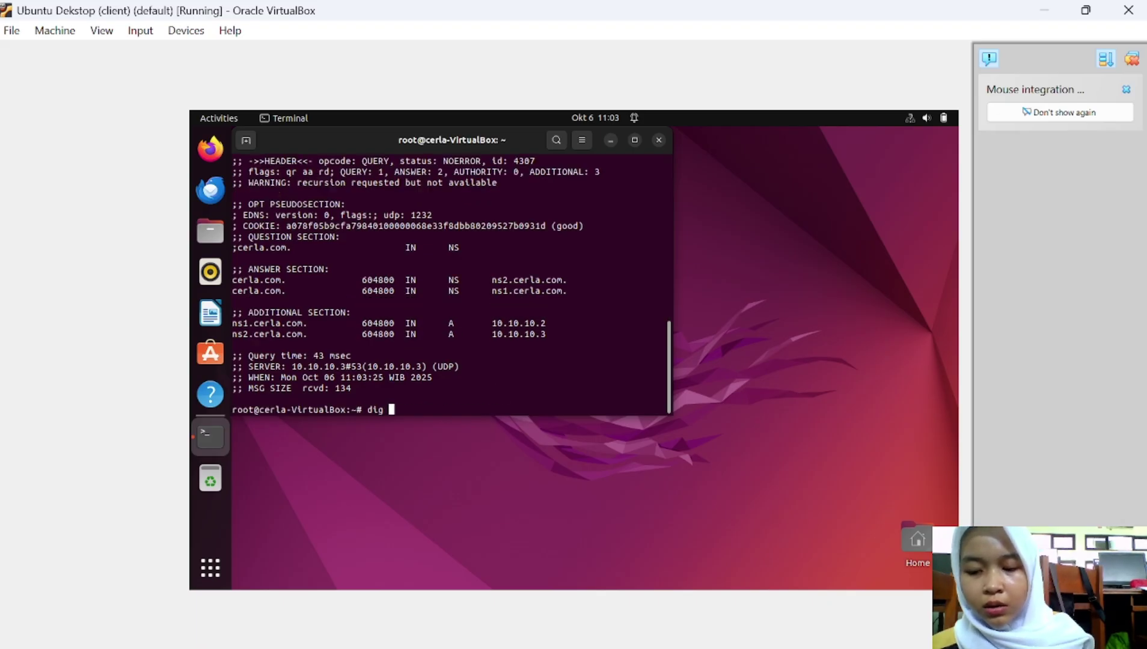
pyautogui.write('@')
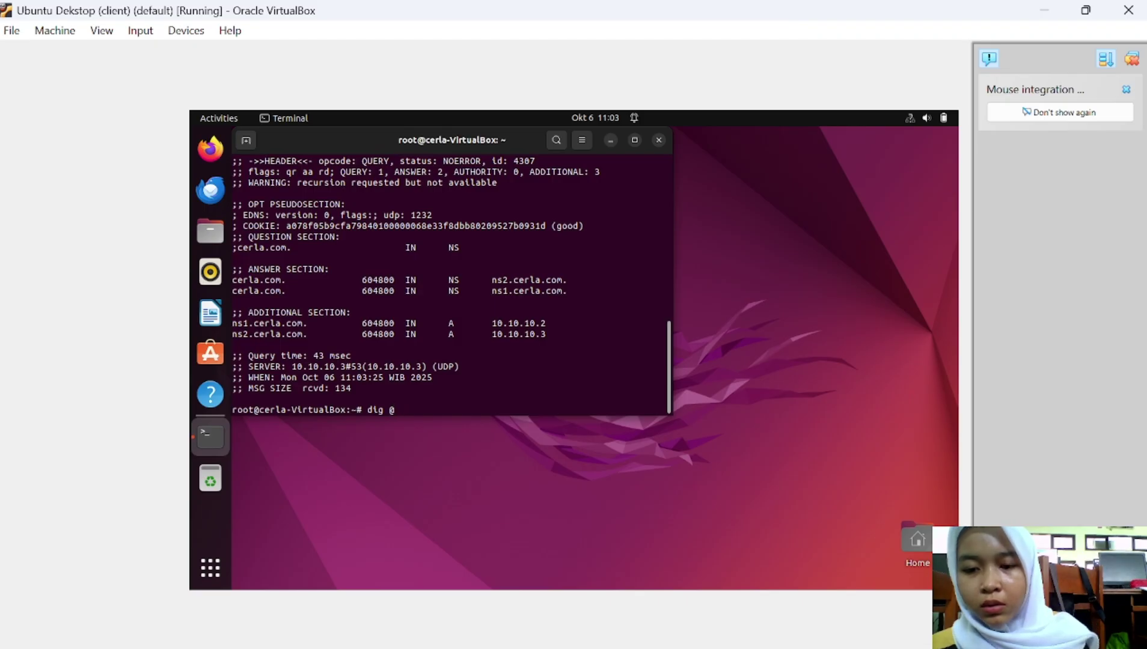
pyautogui.write('1')
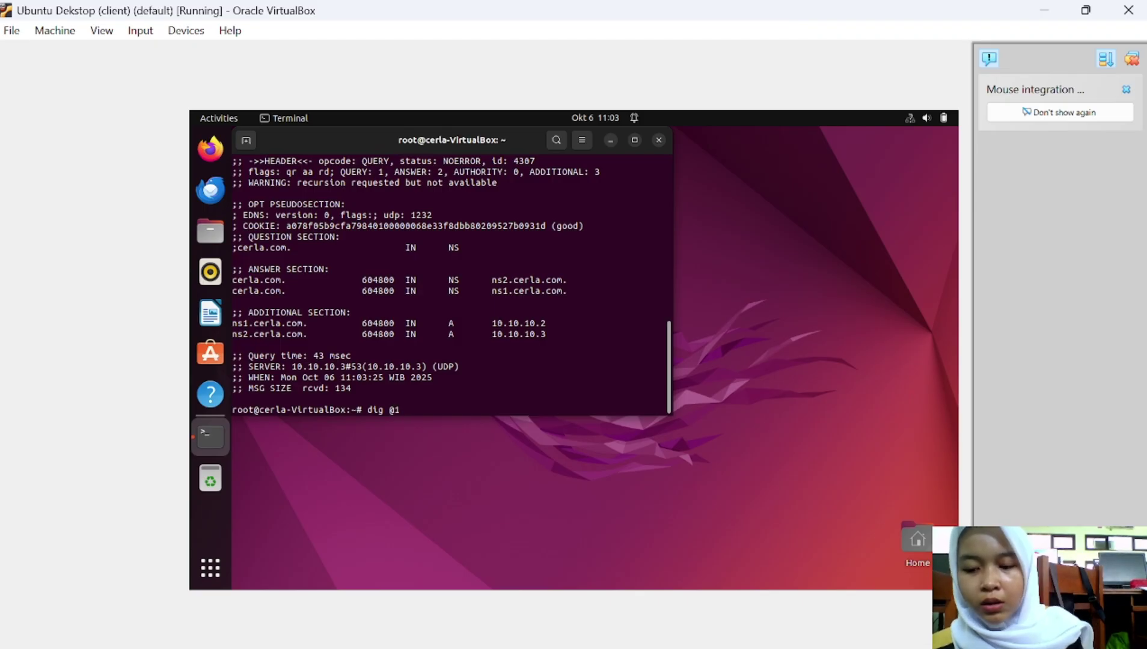
pyautogui.write('0.10')
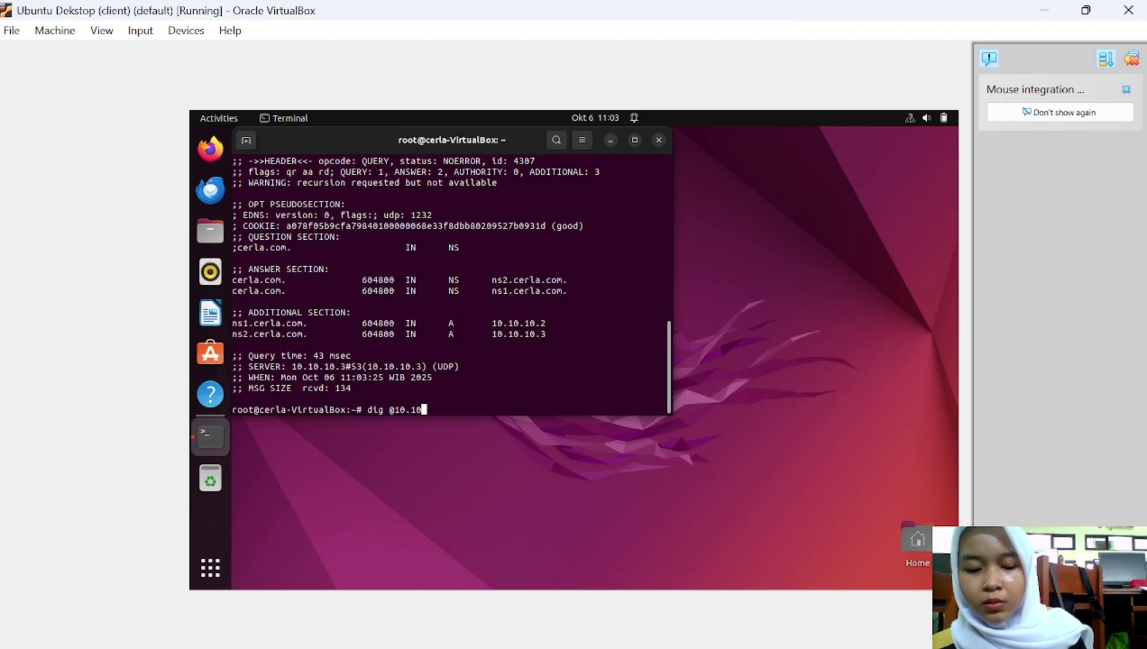
pyautogui.write('.10.10.')
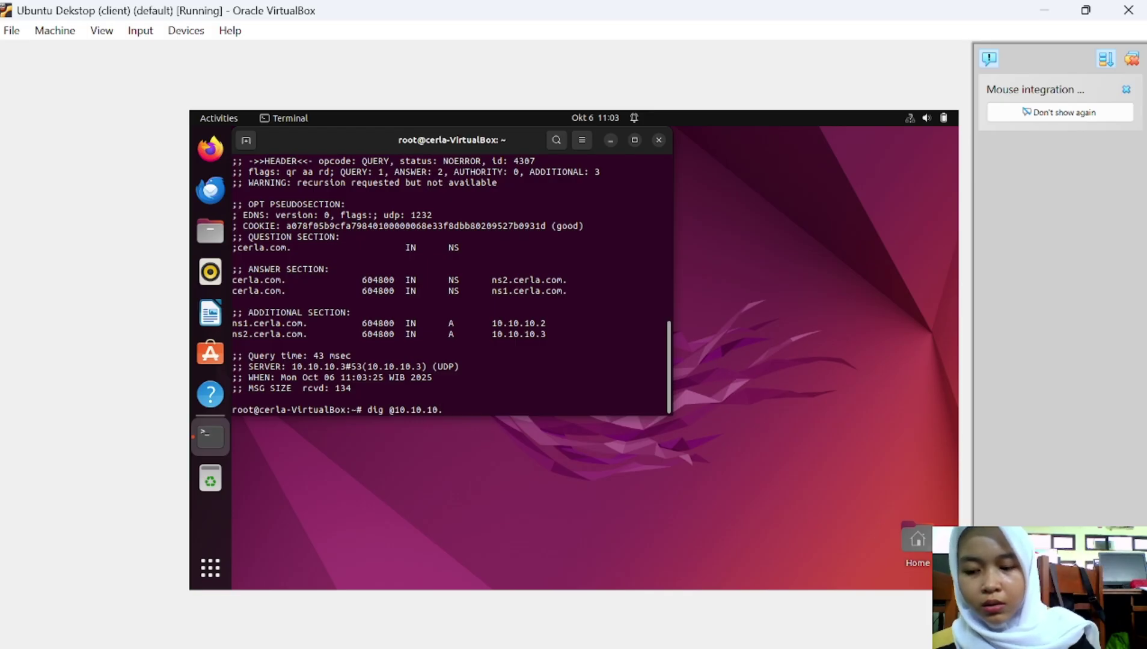
pyautogui.write('3 cer')
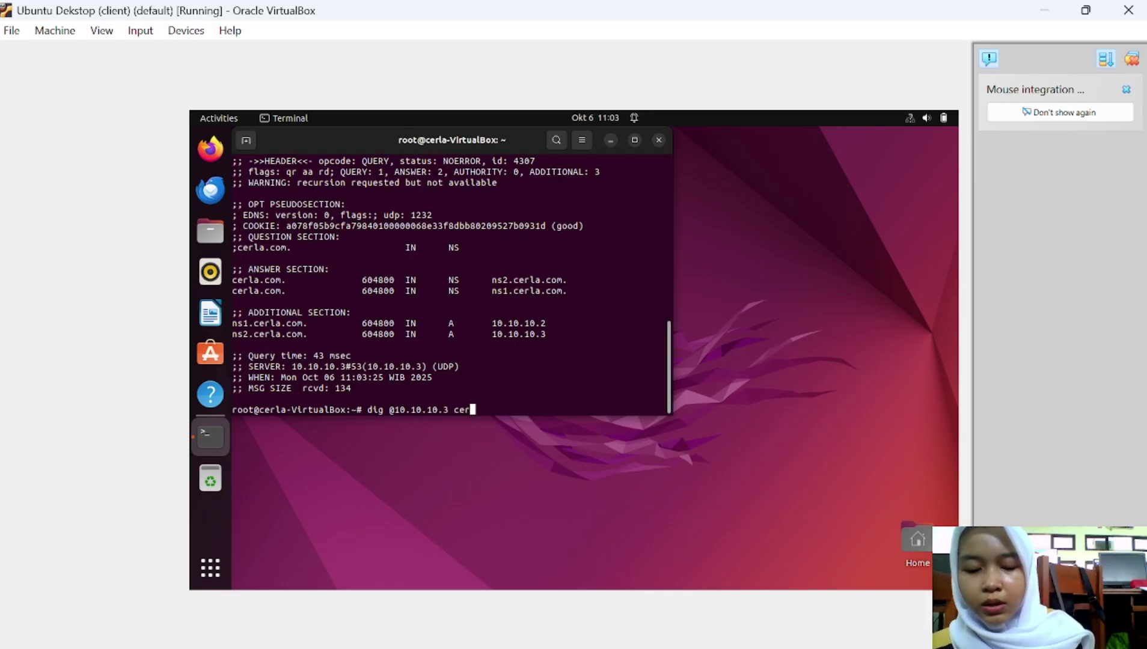
pyautogui.write('la.')
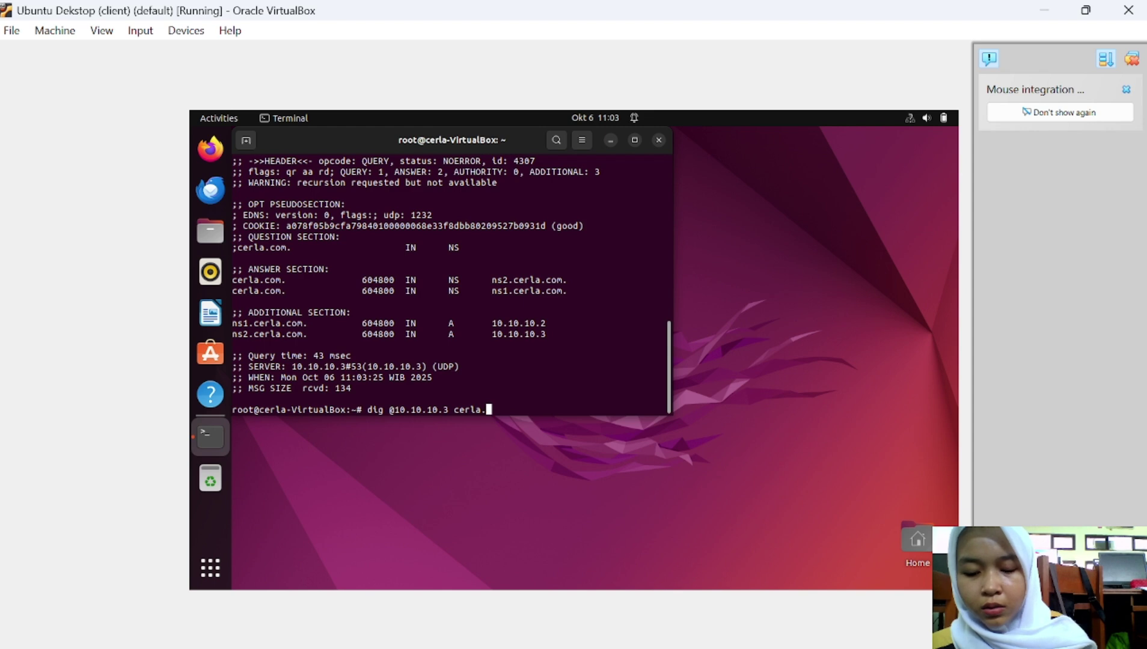
pyautogui.write('com.')
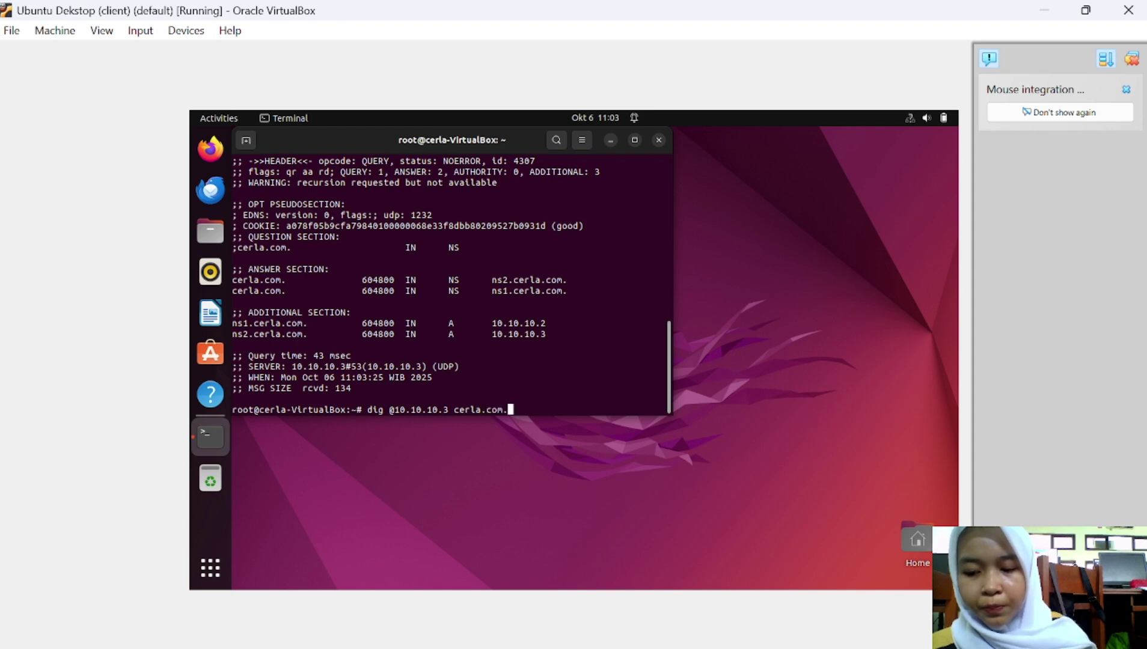
pyautogui.press('Return')
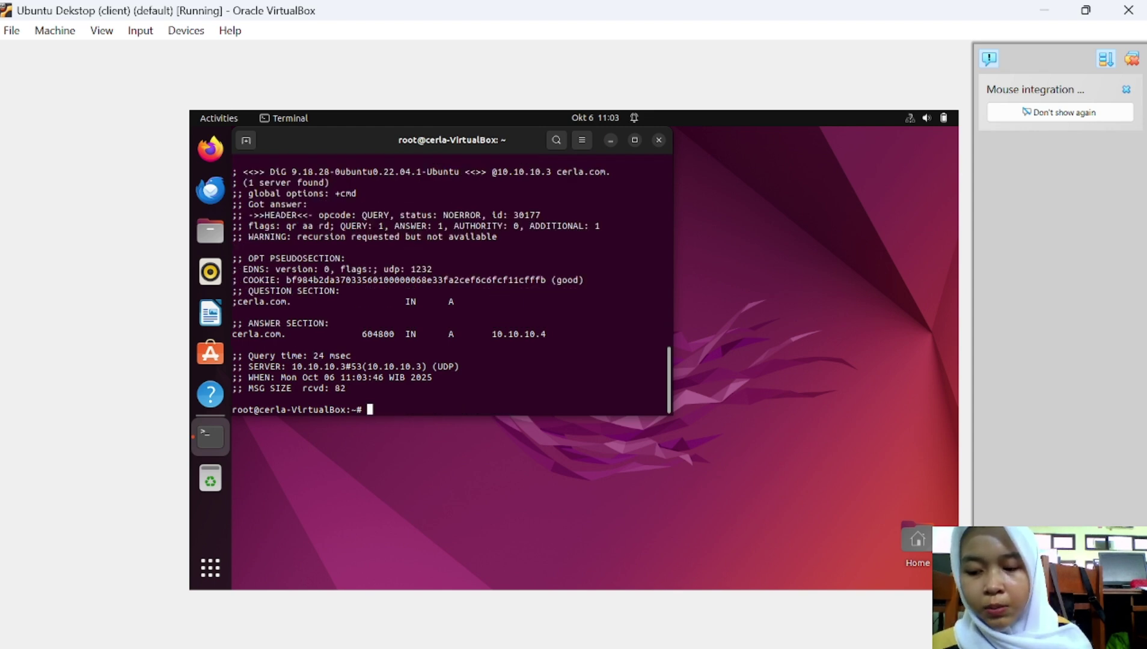
pyautogui.moveTo(247, 368); pyautogui.dragTo(416, 368)
pyautogui.click(416, 368)
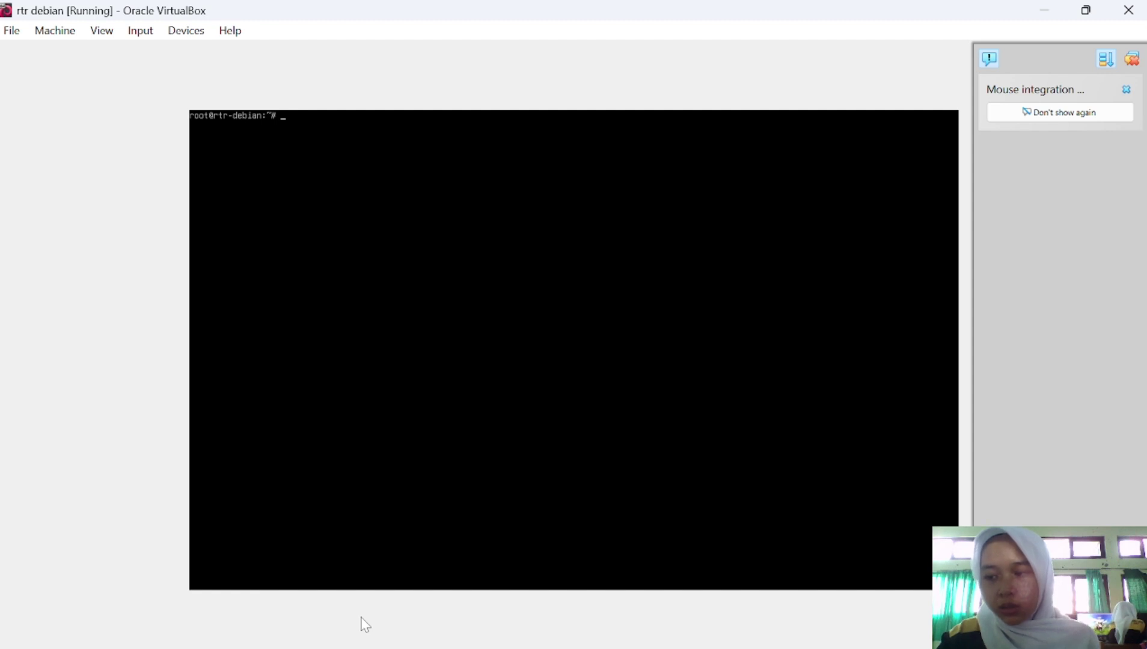
# Open /etc/dhcp/dhcpd.conf in nano on the rtr debian virtual machine.
pyautogui.write('n')
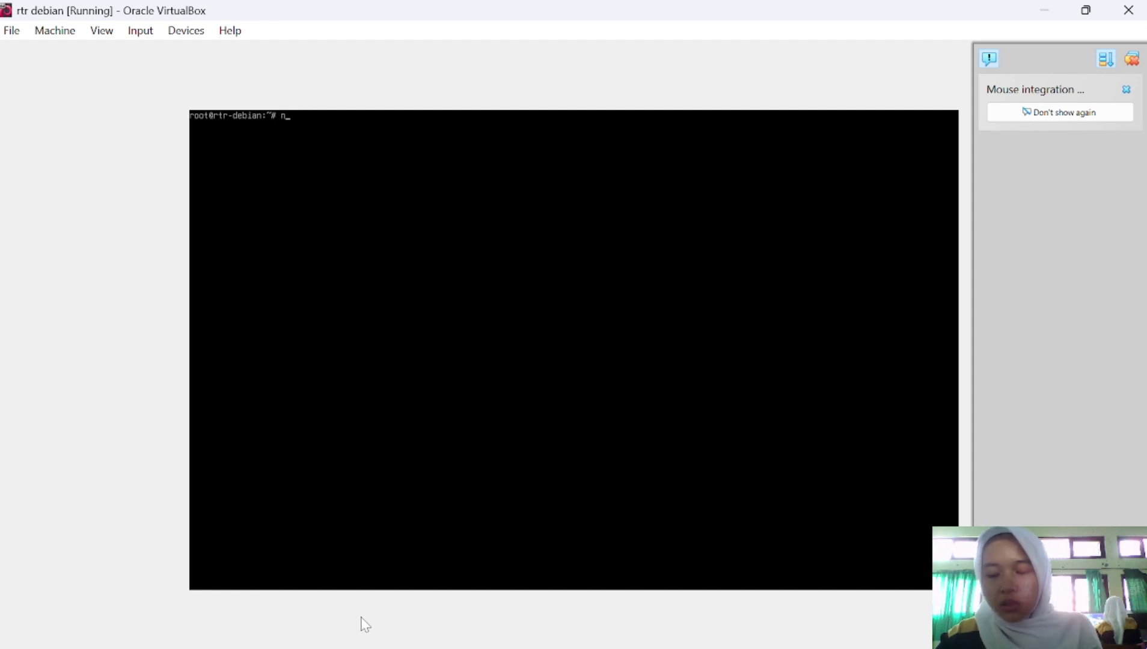
pyautogui.write('ano /etc')
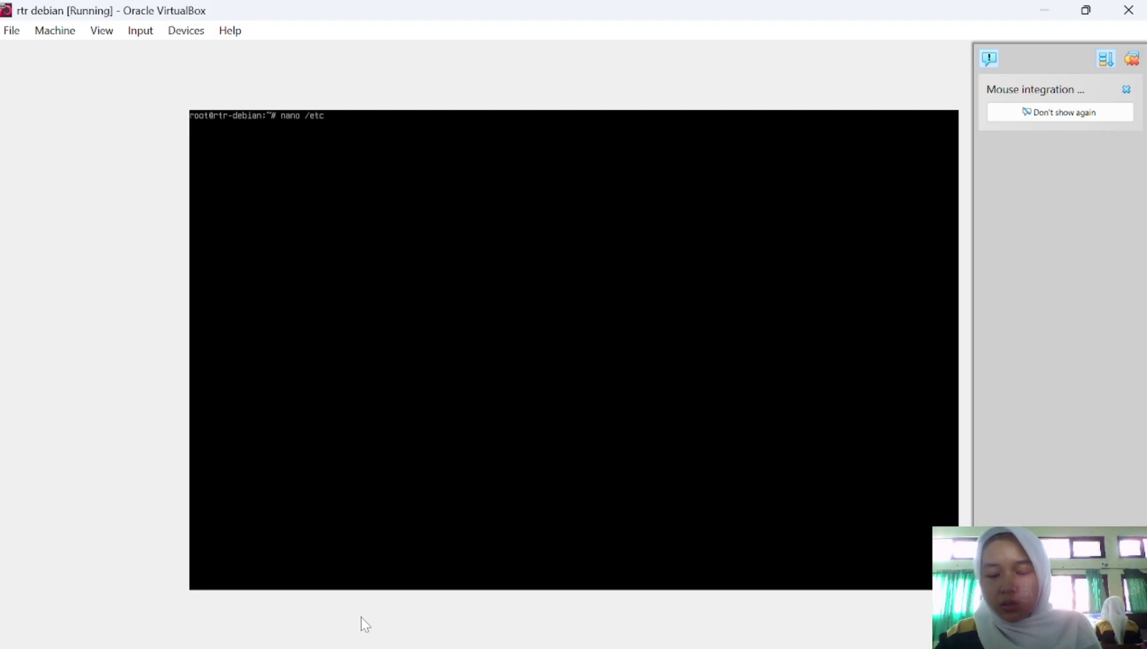
pyautogui.write('/dhcp/')
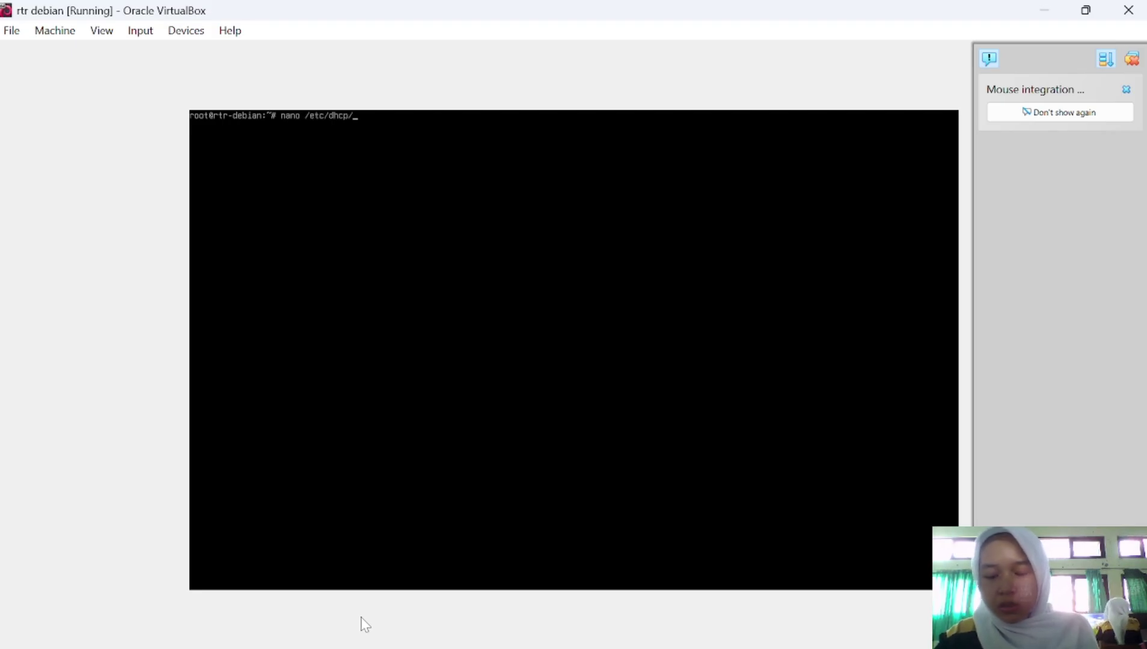
pyautogui.write('dhcpd')
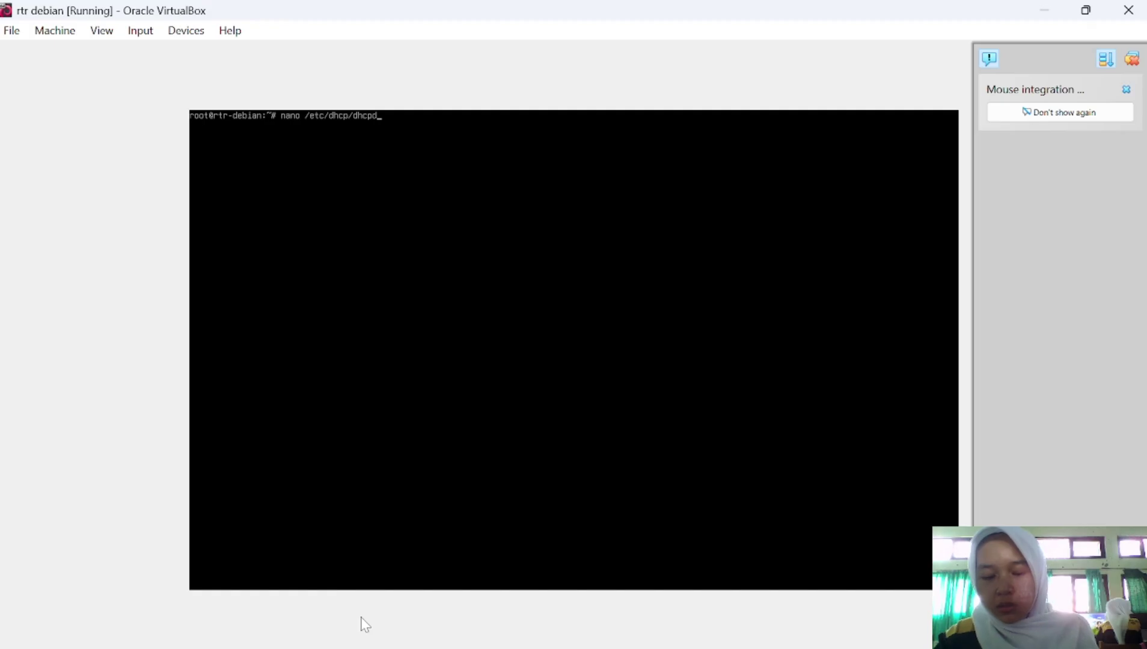
pyautogui.write('.conf')
pyautogui.press('Return')
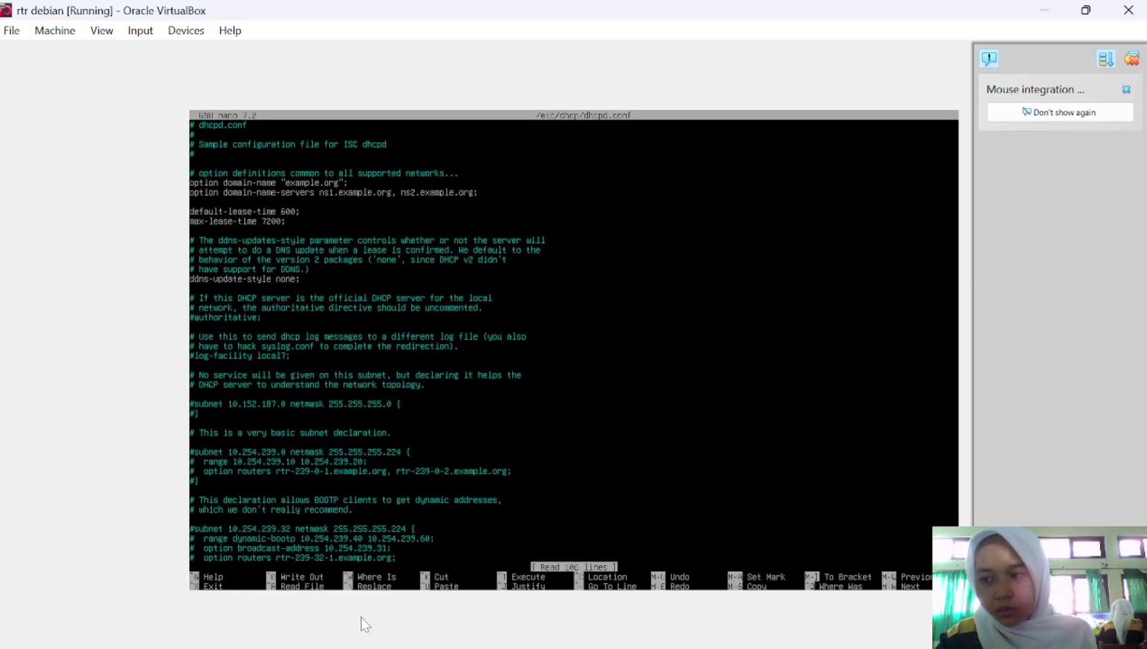
# Set option domain-name-server to 10.10.10.2, 10.10.10.3 in the 172.16.1.0 subnet block, and save dhcpd.conf.
pyautogui.press('Down')
pyautogui.press('Down')
pyautogui.press('Down')
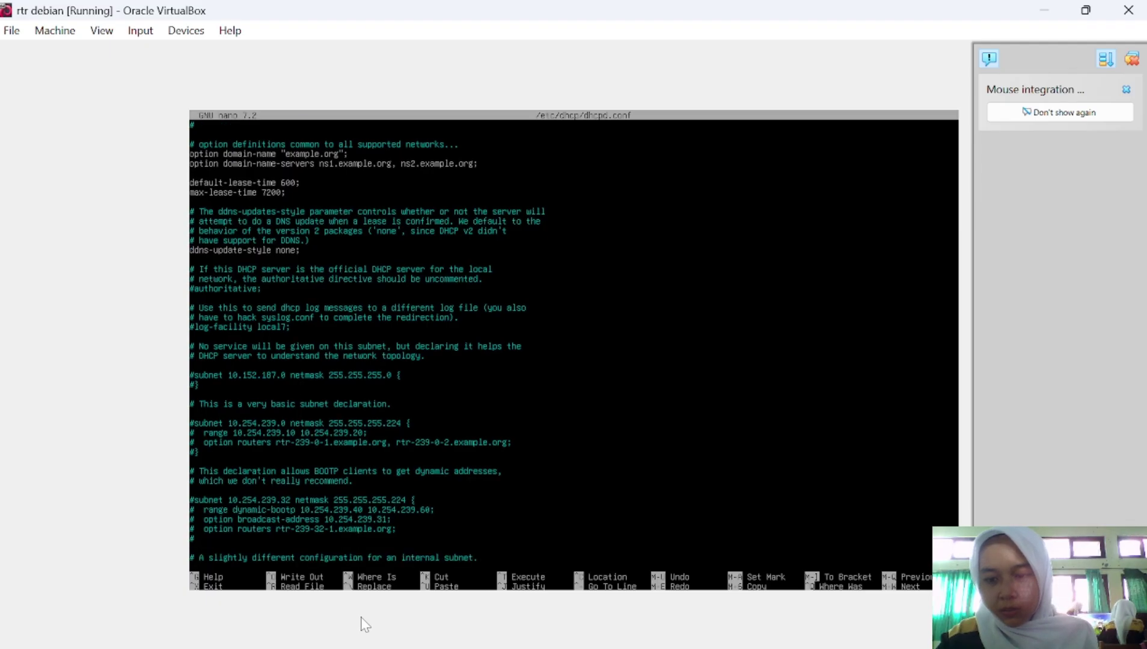
pyautogui.press('Down')
pyautogui.press('pagedown')
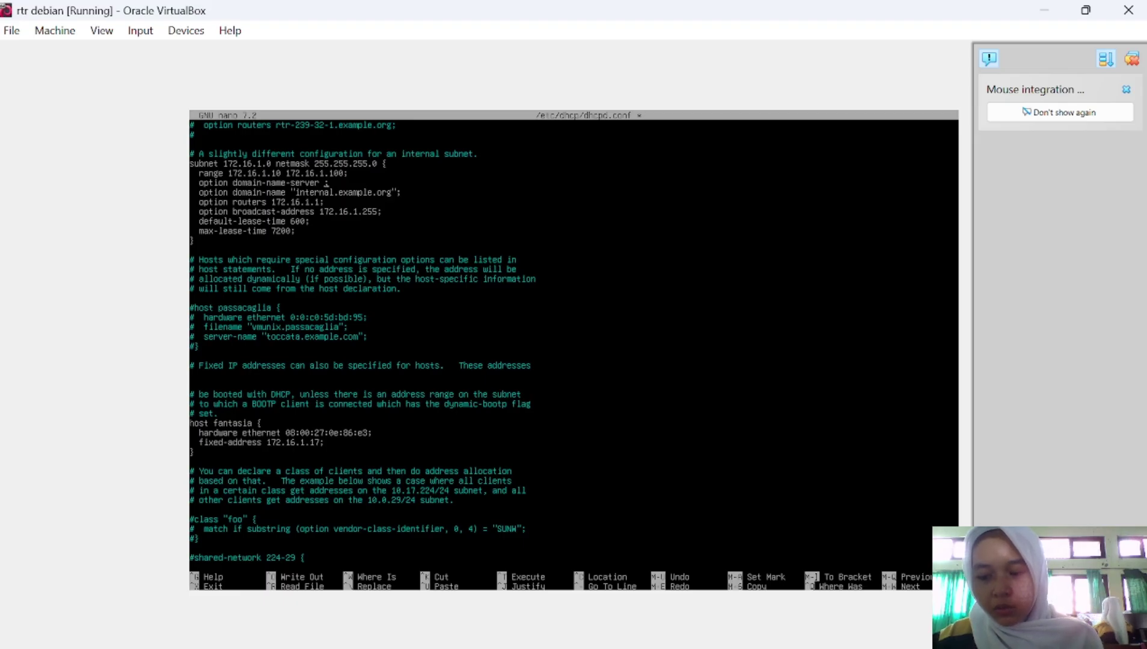
pyautogui.write('10.')
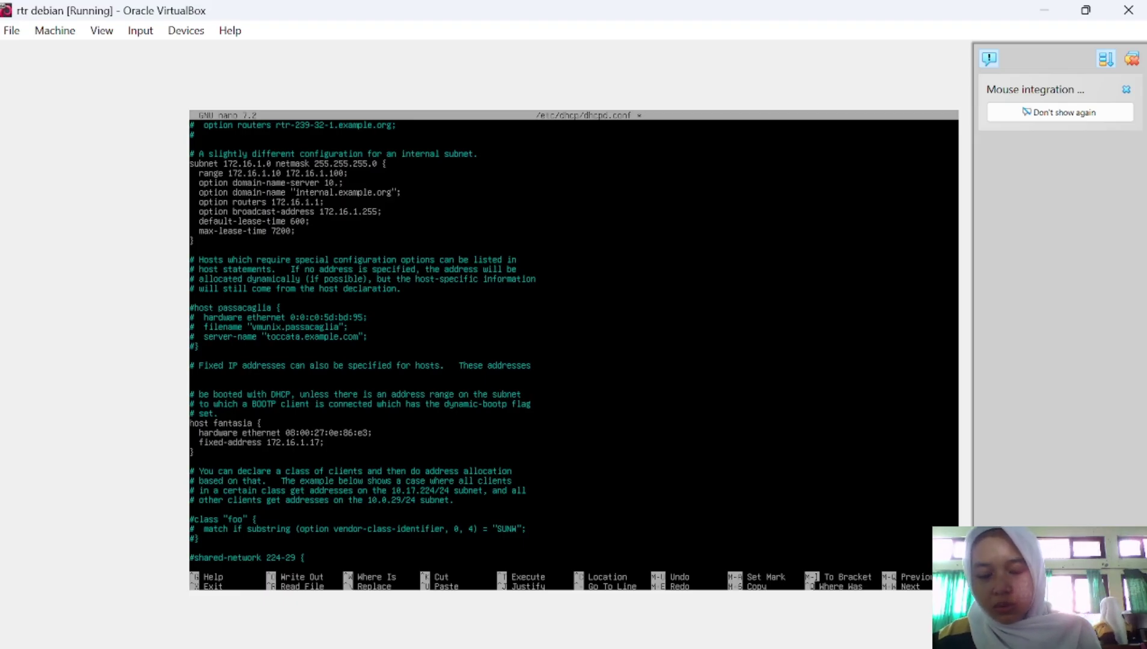
pyautogui.write('10.10.1')
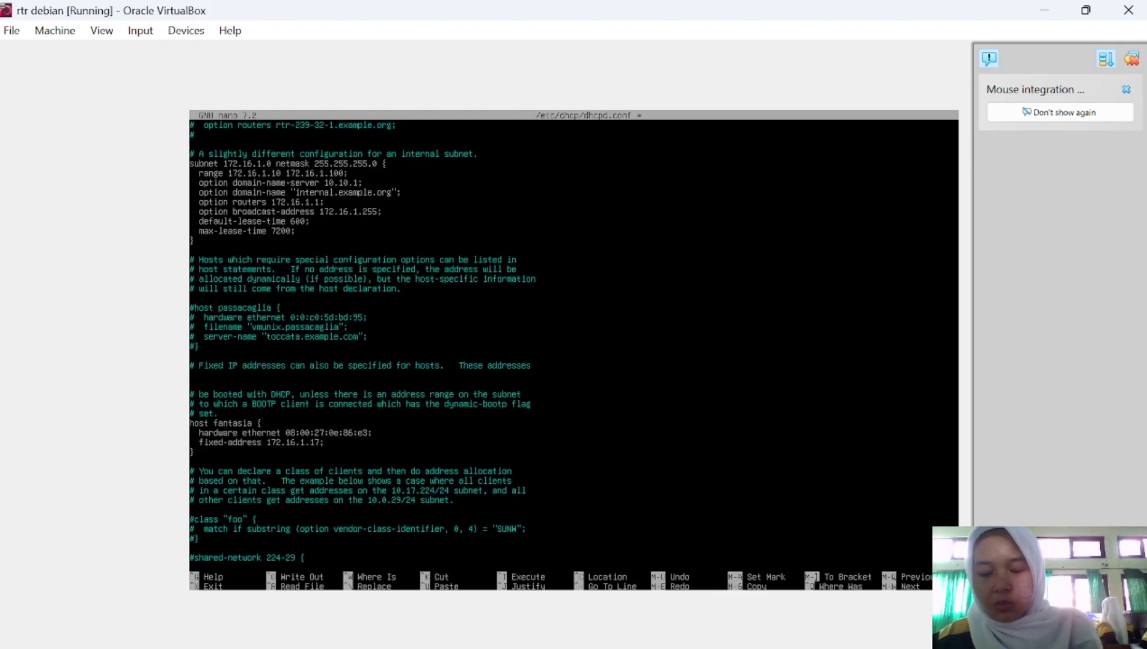
pyautogui.write('.2, ')
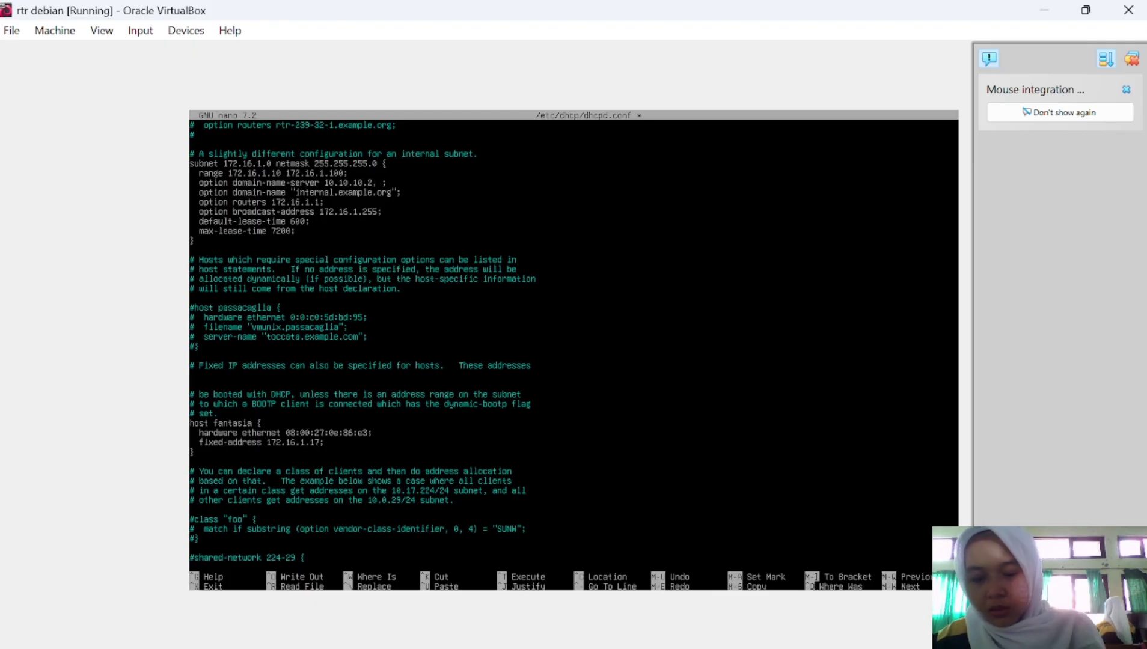
pyautogui.write('10.10.1')
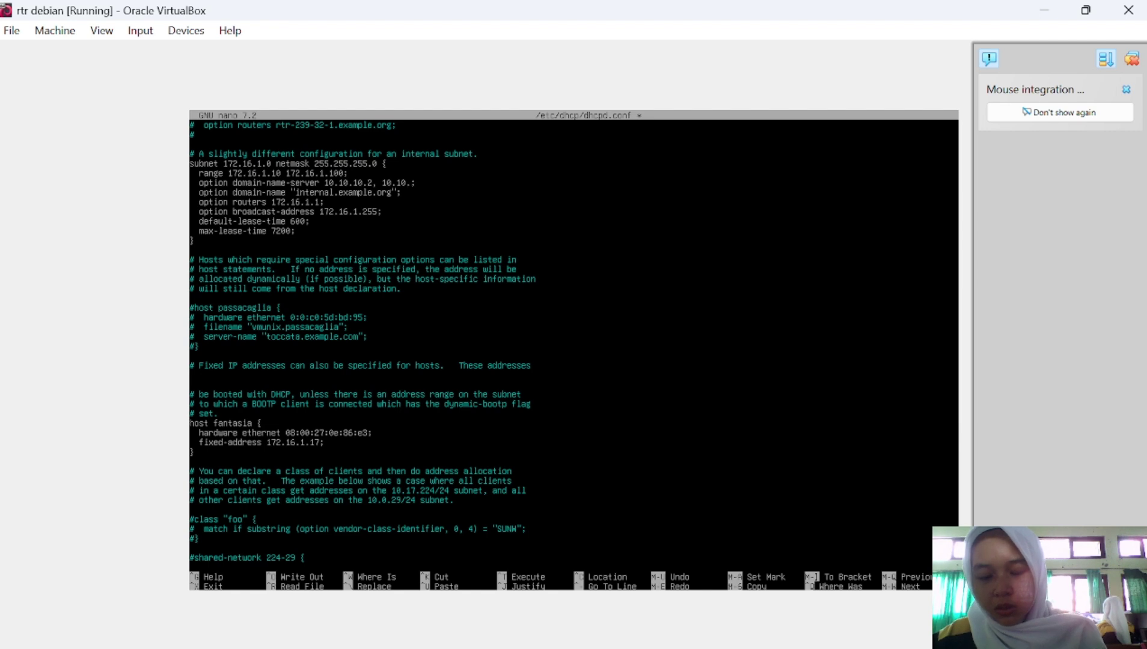
pyautogui.write('0.3')
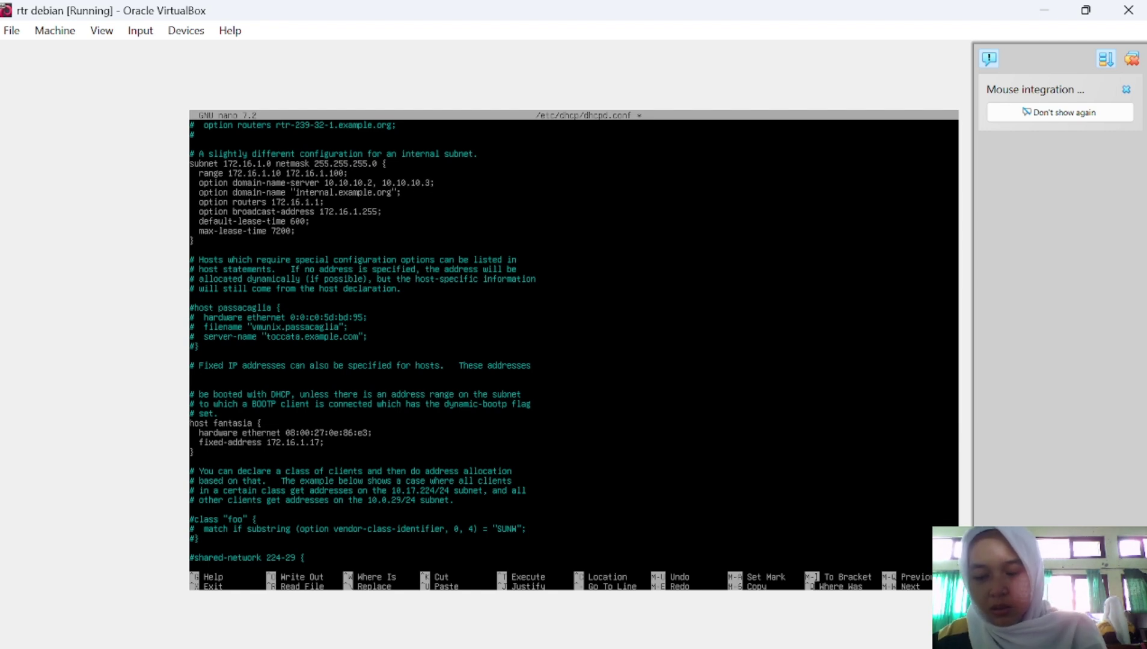
pyautogui.hotkey('ctrl', 'x')
pyautogui.press('y')
pyautogui.press('Return')
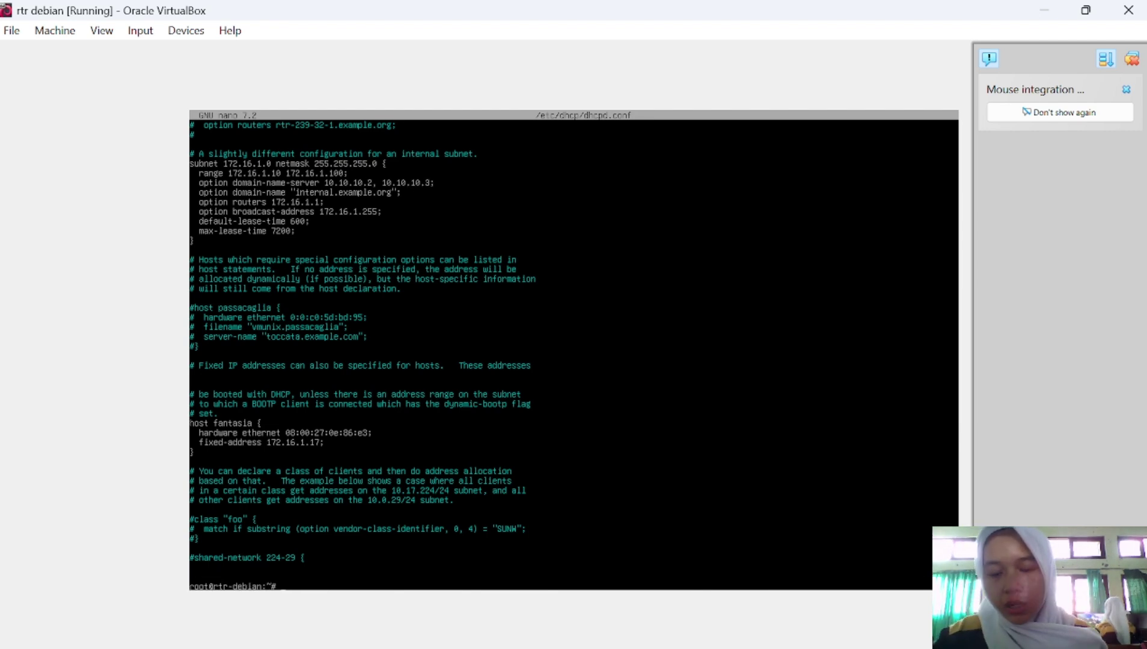
# Restart the isc-dhcp-server service with systemctl and switch to the Ubuntu desktop client virtual machine.
pyautogui.write('sys')
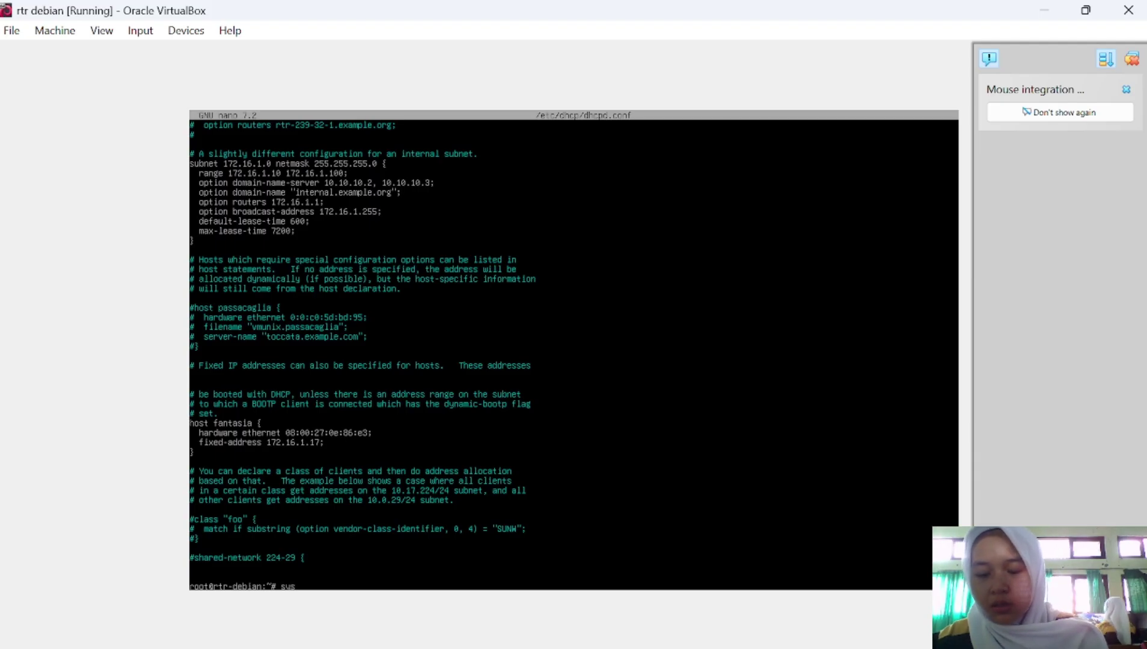
pyautogui.write('temctl')
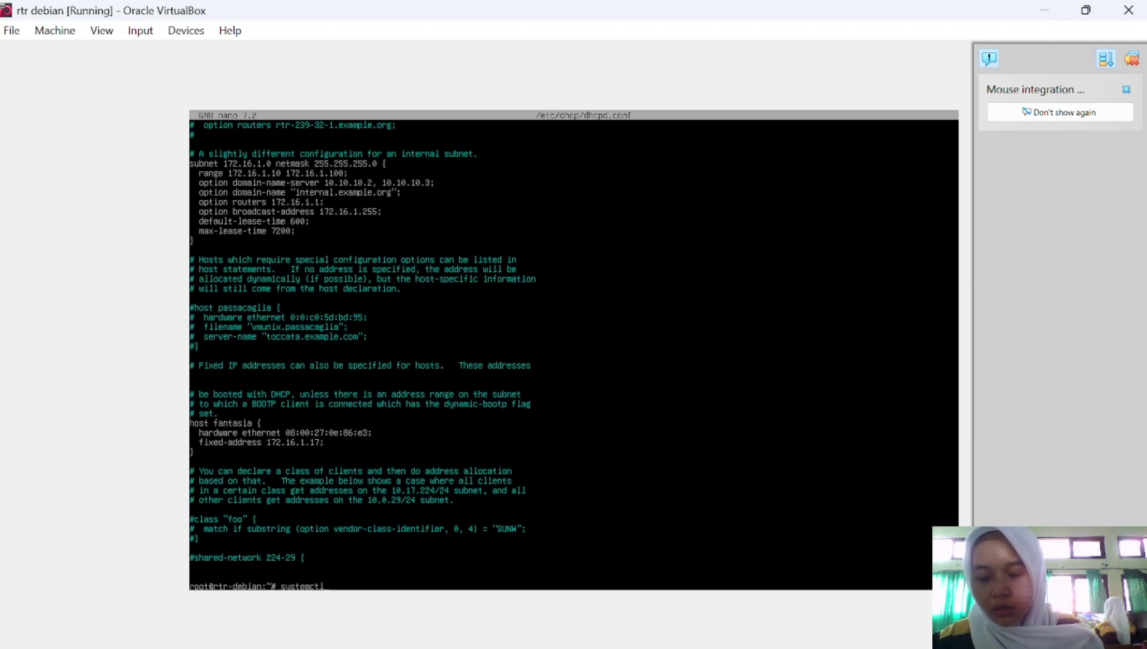
pyautogui.write(' restart isc-')
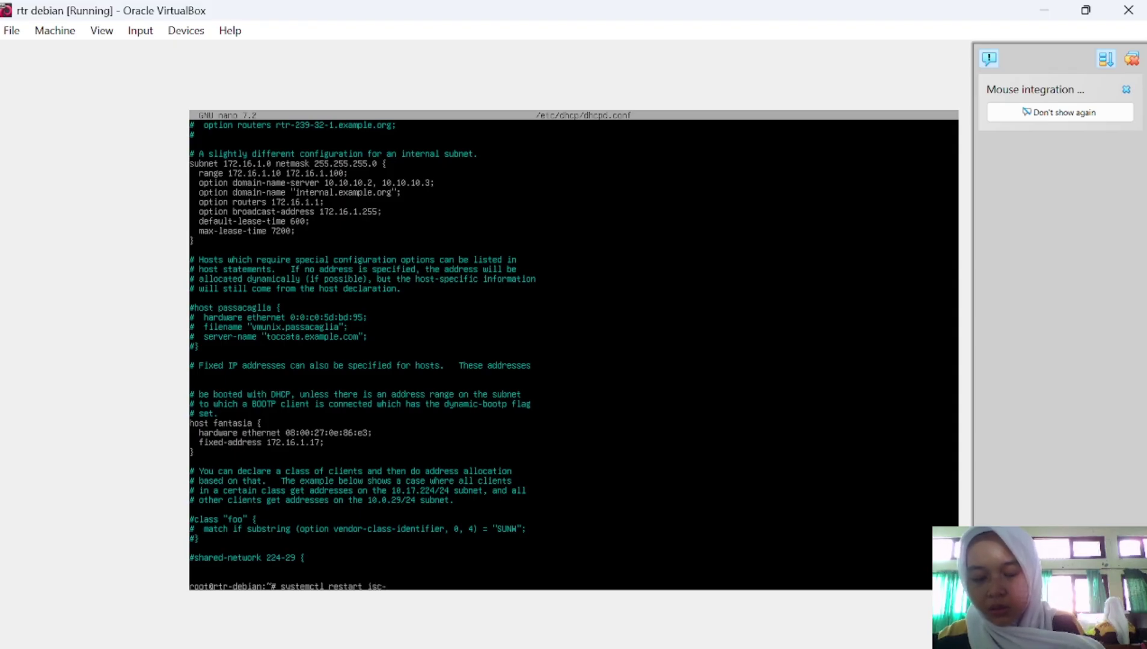
pyautogui.write('dhcp')
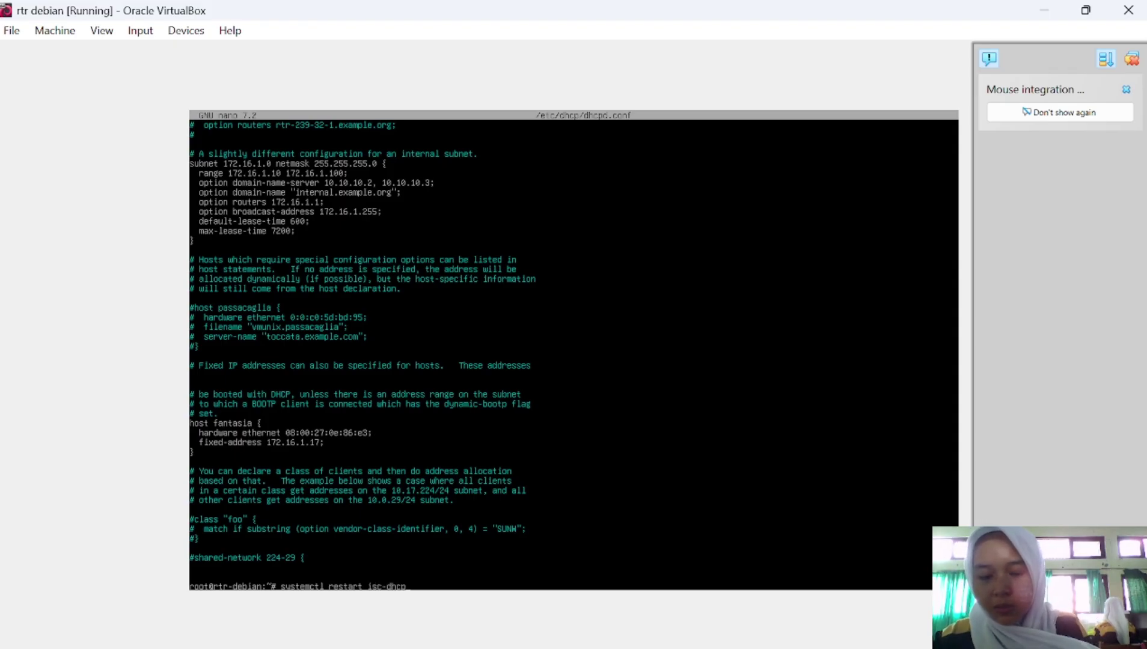
pyautogui.write('-server')
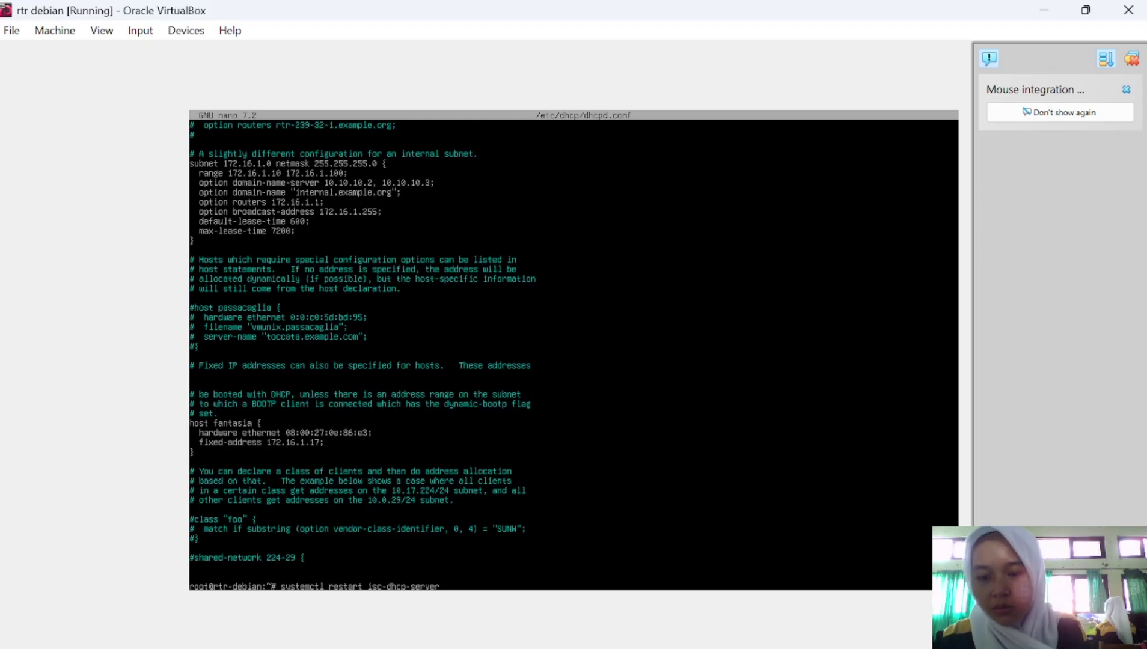
pyautogui.press('Return')
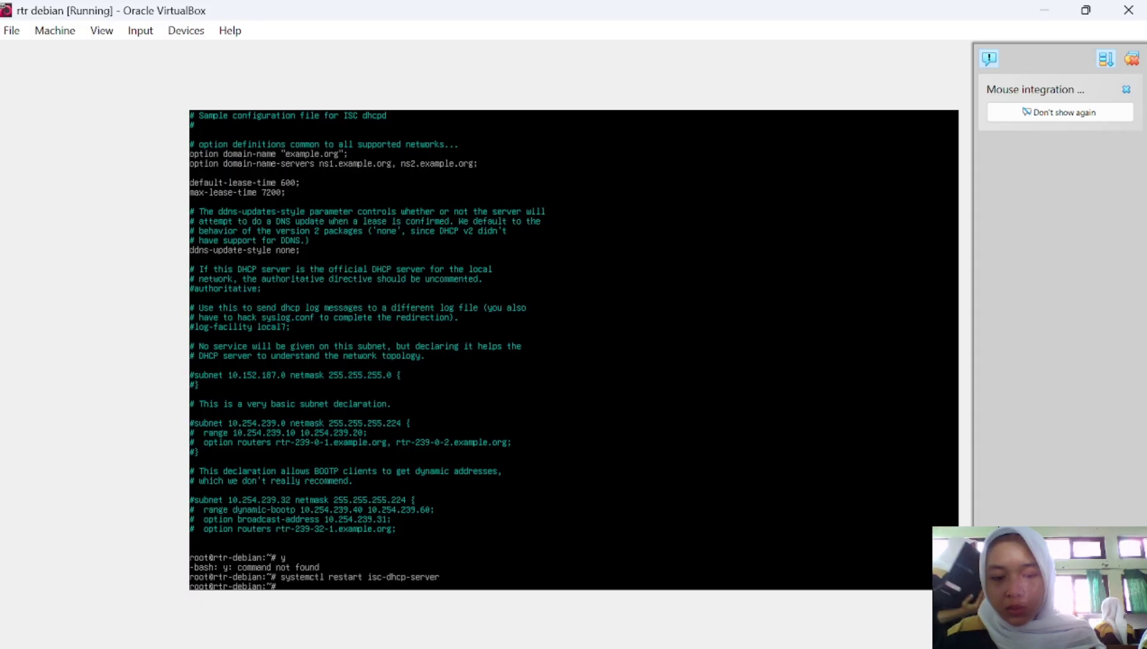
pyautogui.moveTo(641, 648)
pyautogui.click(732, 601)
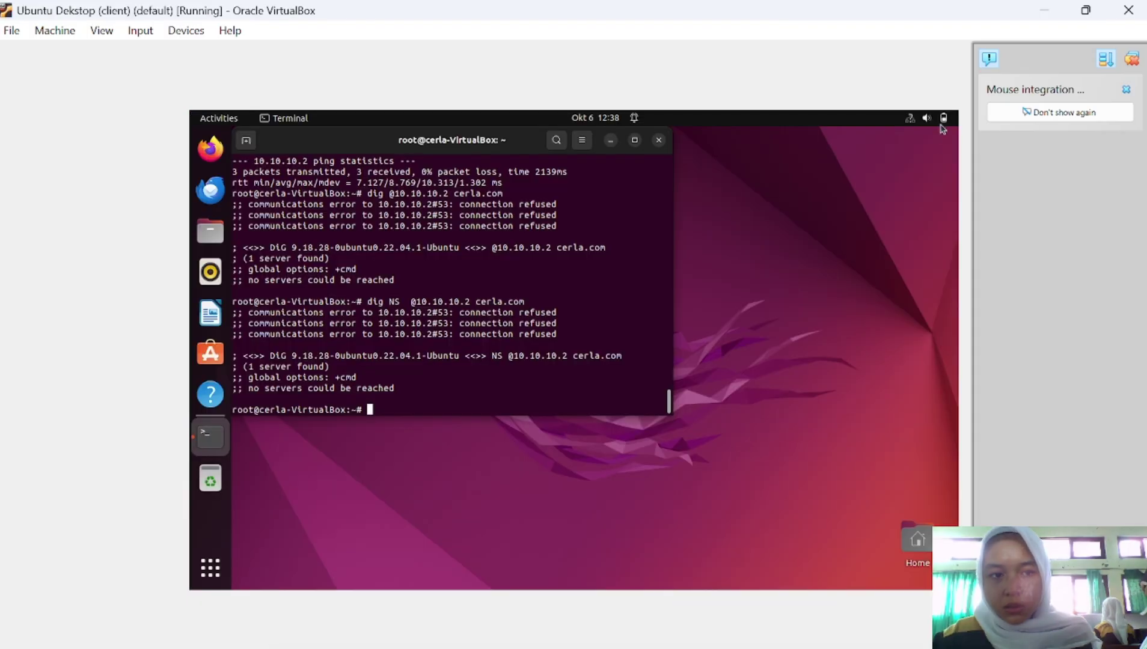
# Turn the client's wired connection off and back on in the network settings, and check its DNS addresses in the connection details.
pyautogui.click(941, 118)
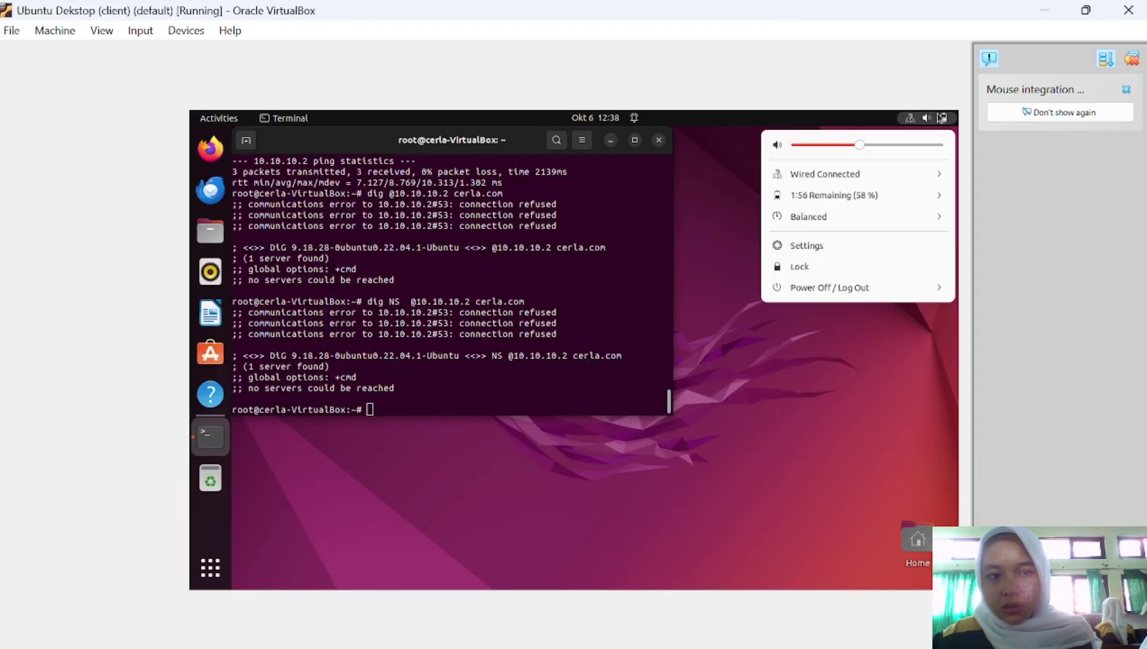
pyautogui.click(847, 244)
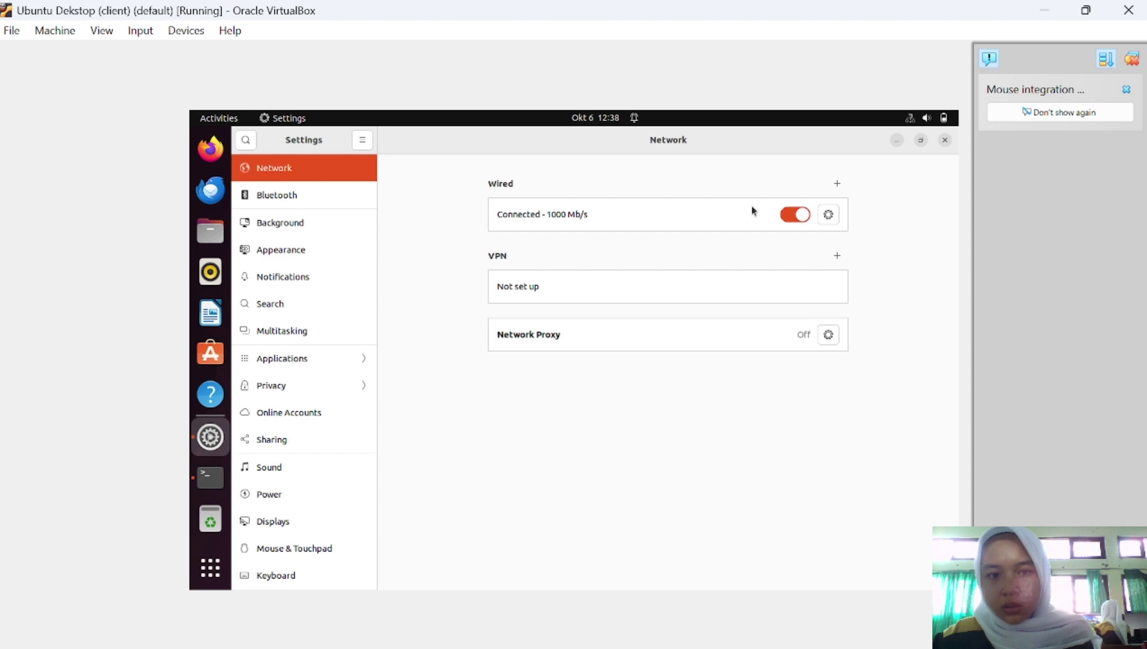
pyautogui.click(798, 217)
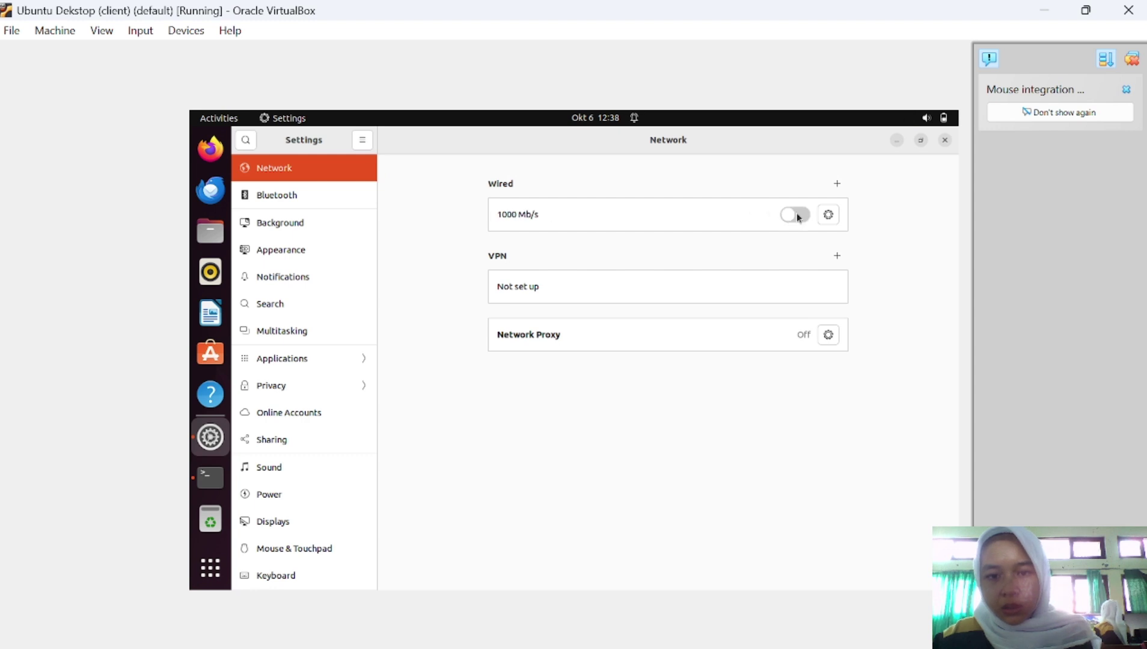
pyautogui.click(797, 217)
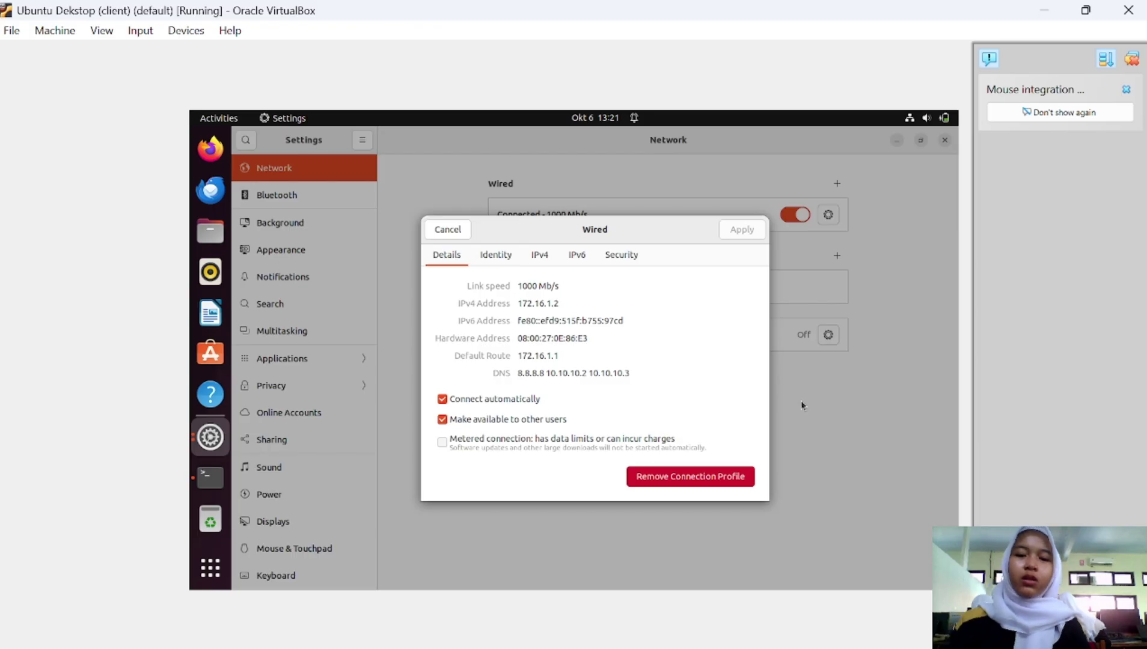
pyautogui.click(460, 232)
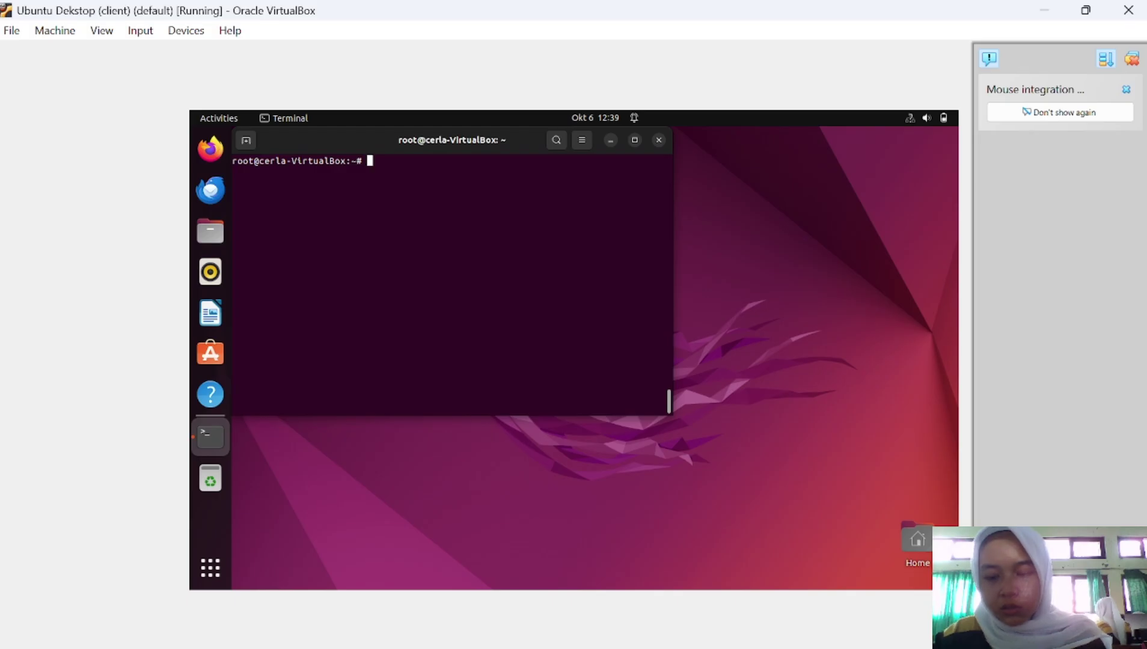
# Query cerla.com with dig without specifying a server, and highlight the responding server's address in the SERVER line.
pyautogui.write('DI')
pyautogui.press('BackSpace')
pyautogui.press('BackSpace')
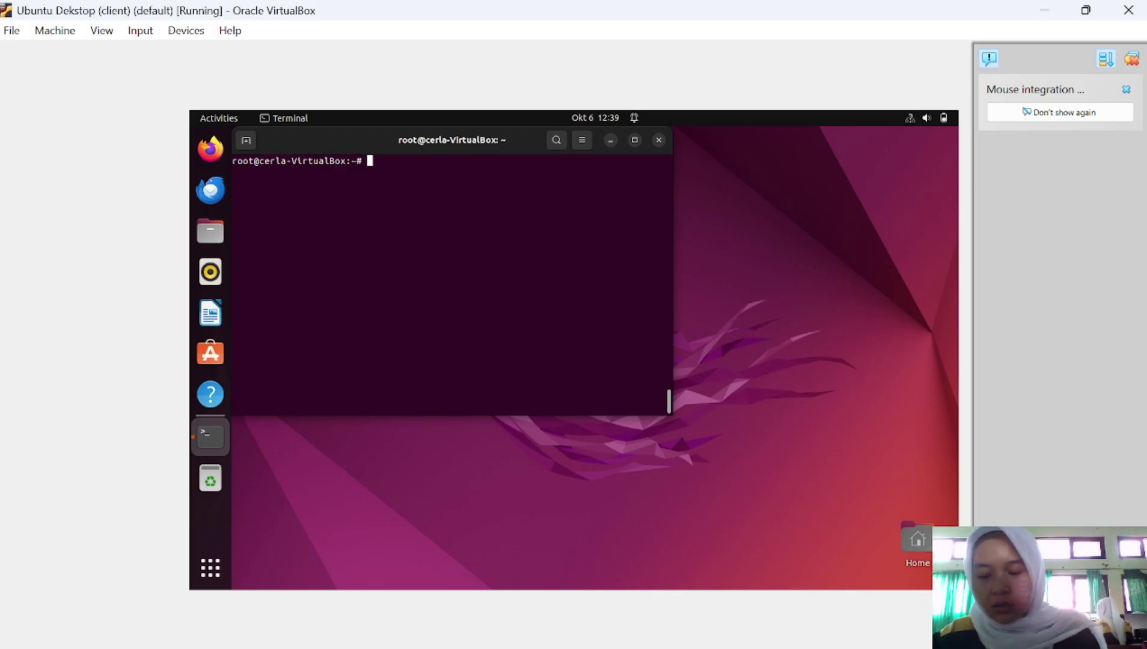
pyautogui.write('dig')
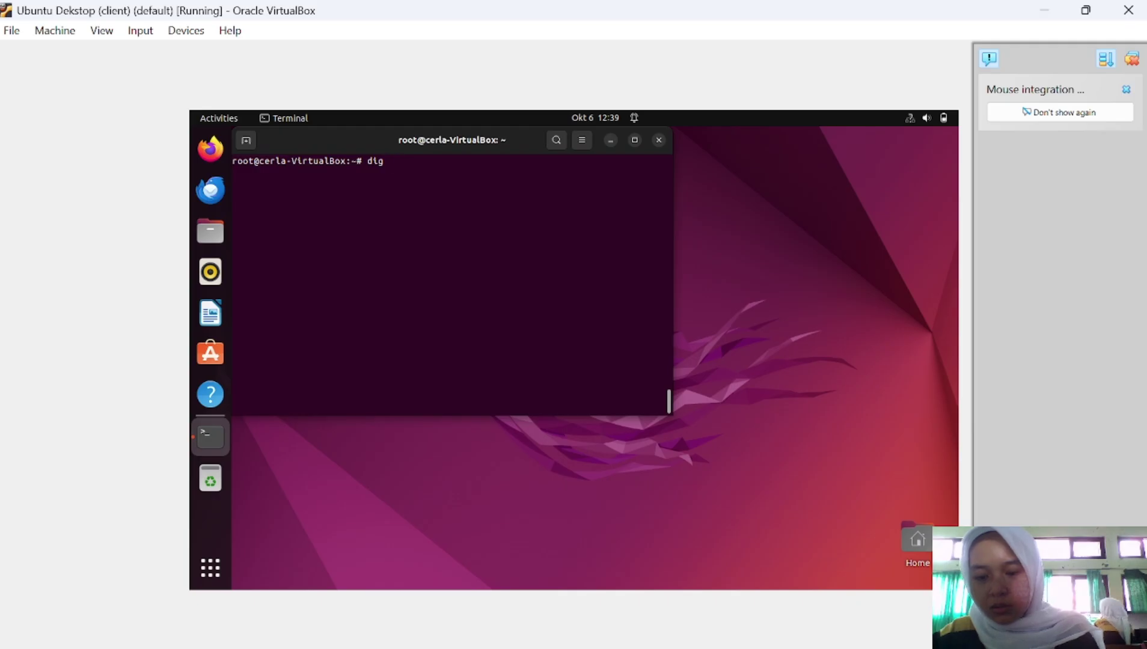
pyautogui.write(' cerla.com')
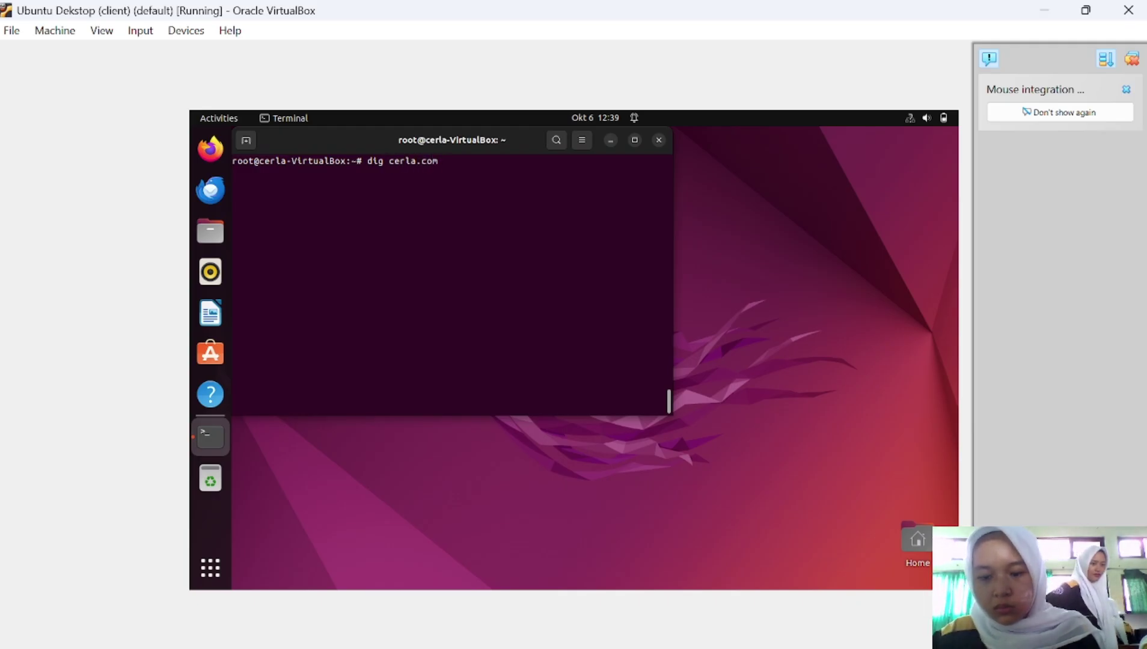
pyautogui.press('Return')
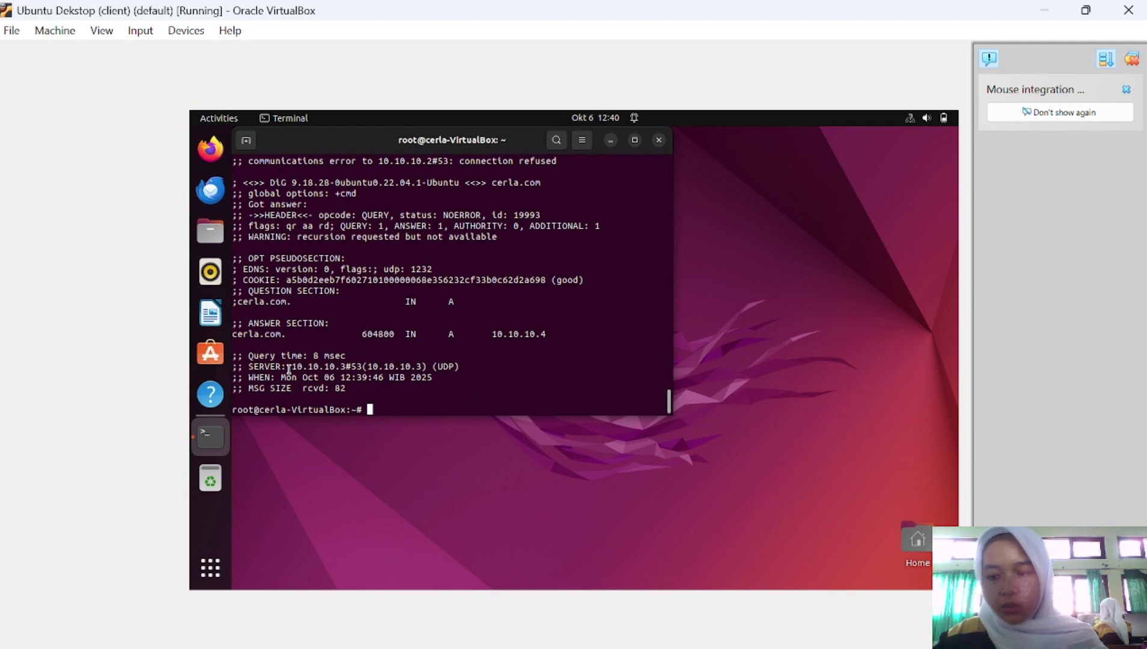
pyautogui.moveTo(291, 368); pyautogui.dragTo(460, 368)
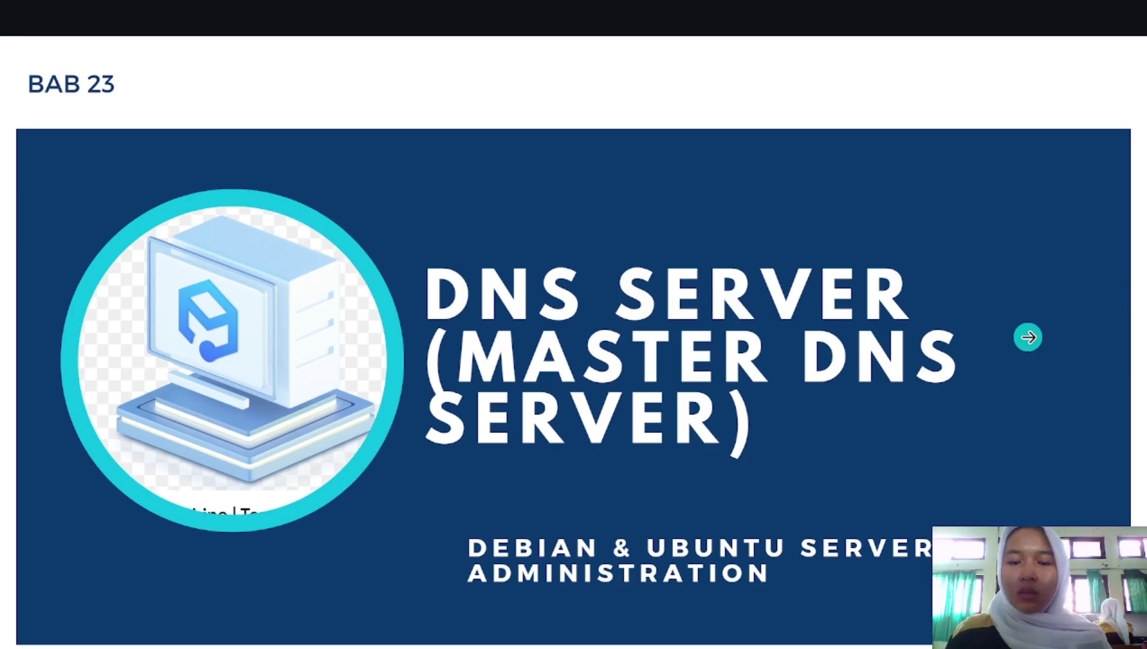